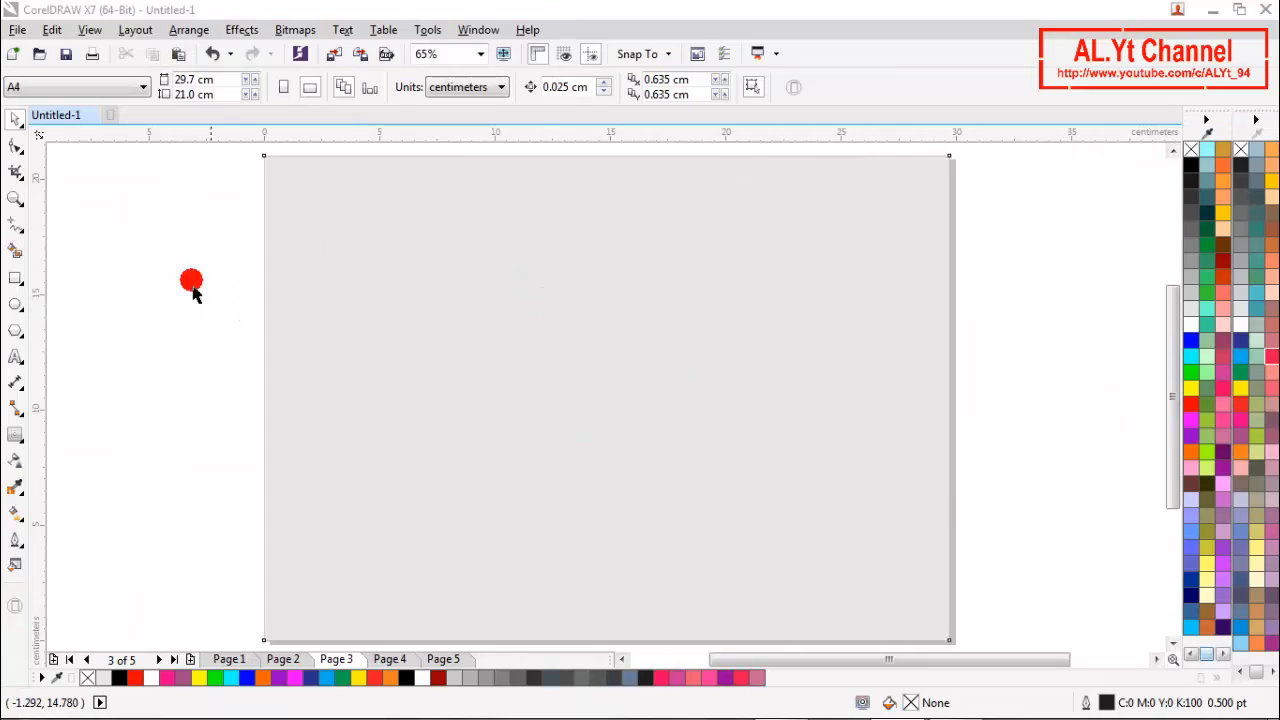
# Add artistic text in the page's upper-left area reading HIDUP, ADALAH and PROSES in capitals on three separate lines
pyautogui.click(16, 357)
pyautogui.click(368, 288)
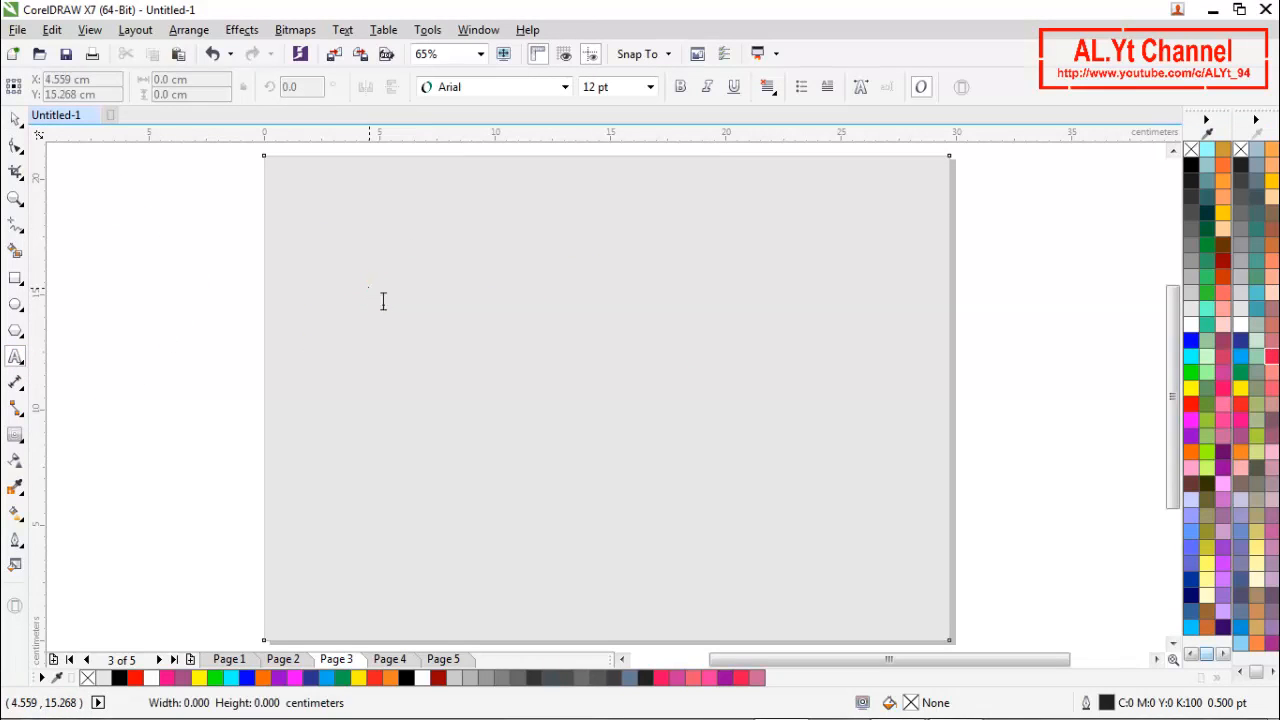
pyautogui.click(596, 300)
pyautogui.press('capslock')
pyautogui.write('H')
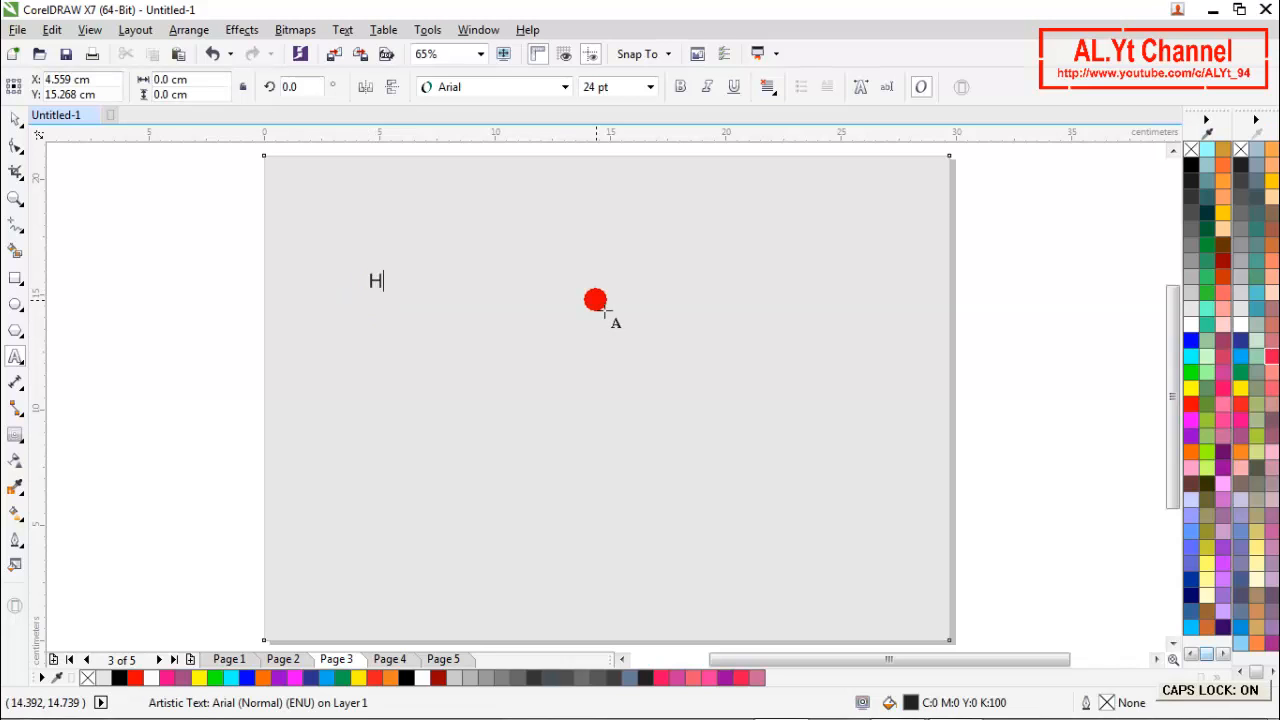
pyautogui.write('IDUP')
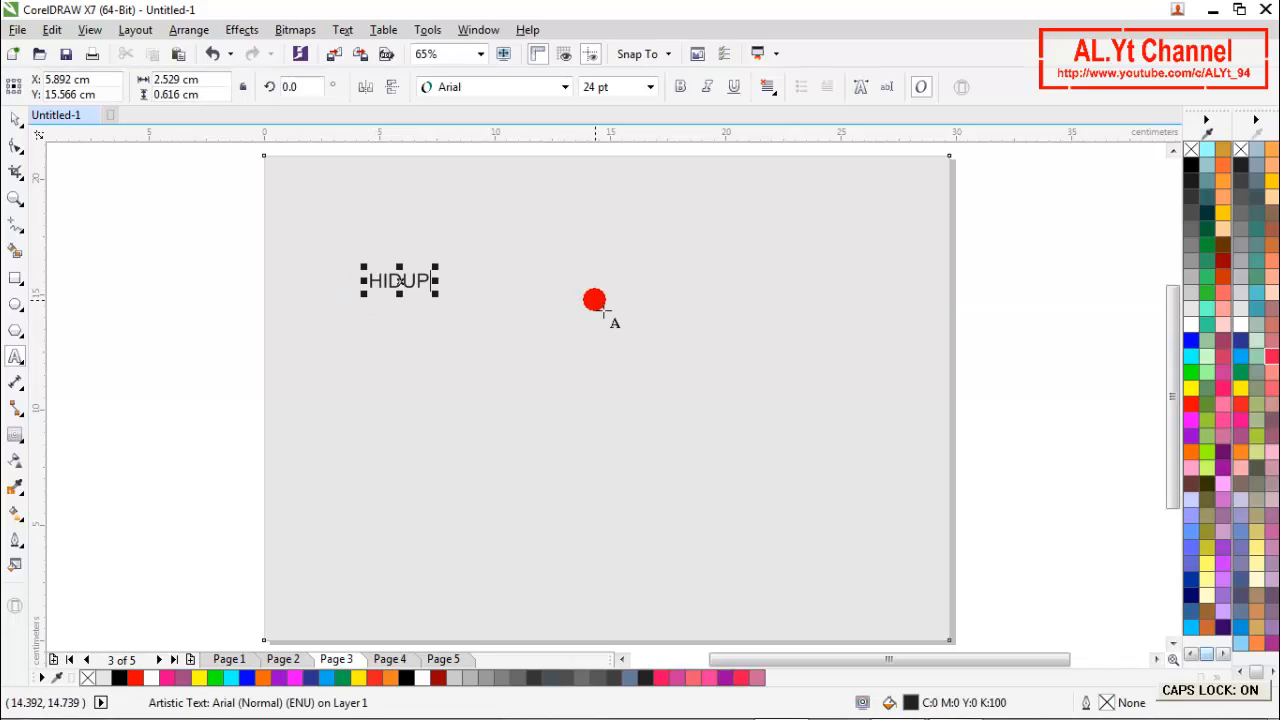
pyautogui.press('Return')
pyautogui.press('capslock')
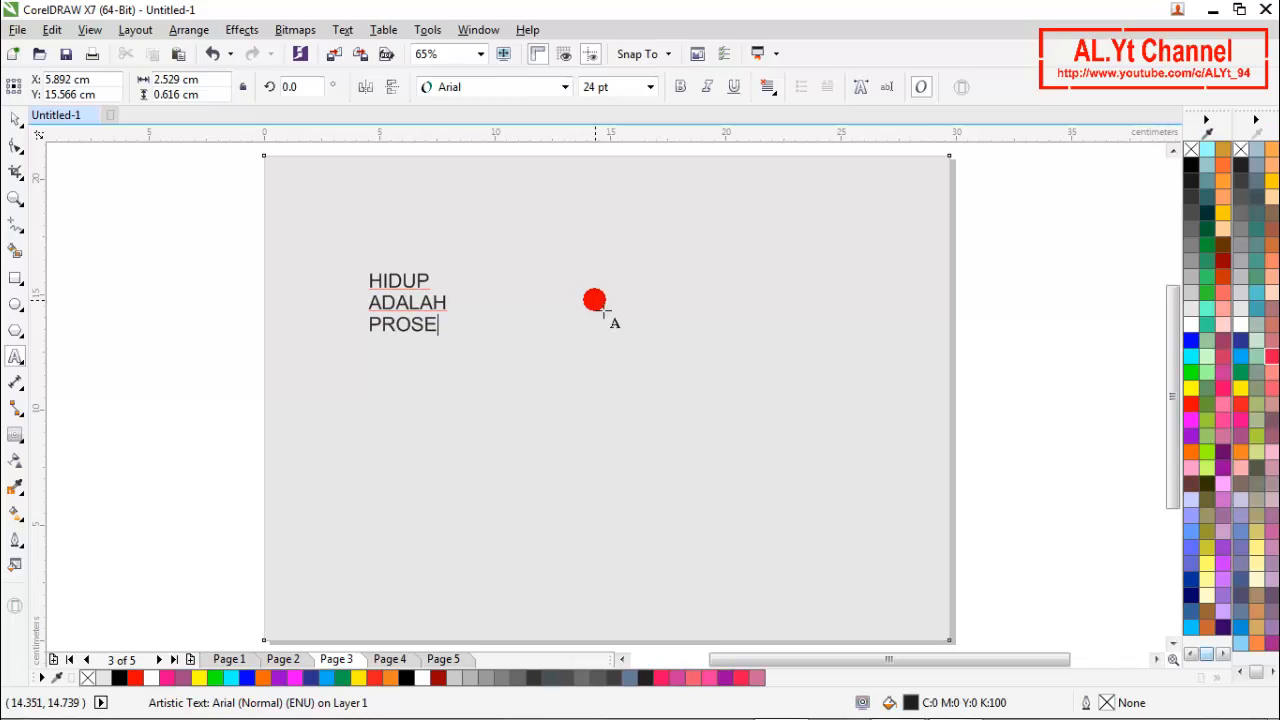
pyautogui.click(14, 118)
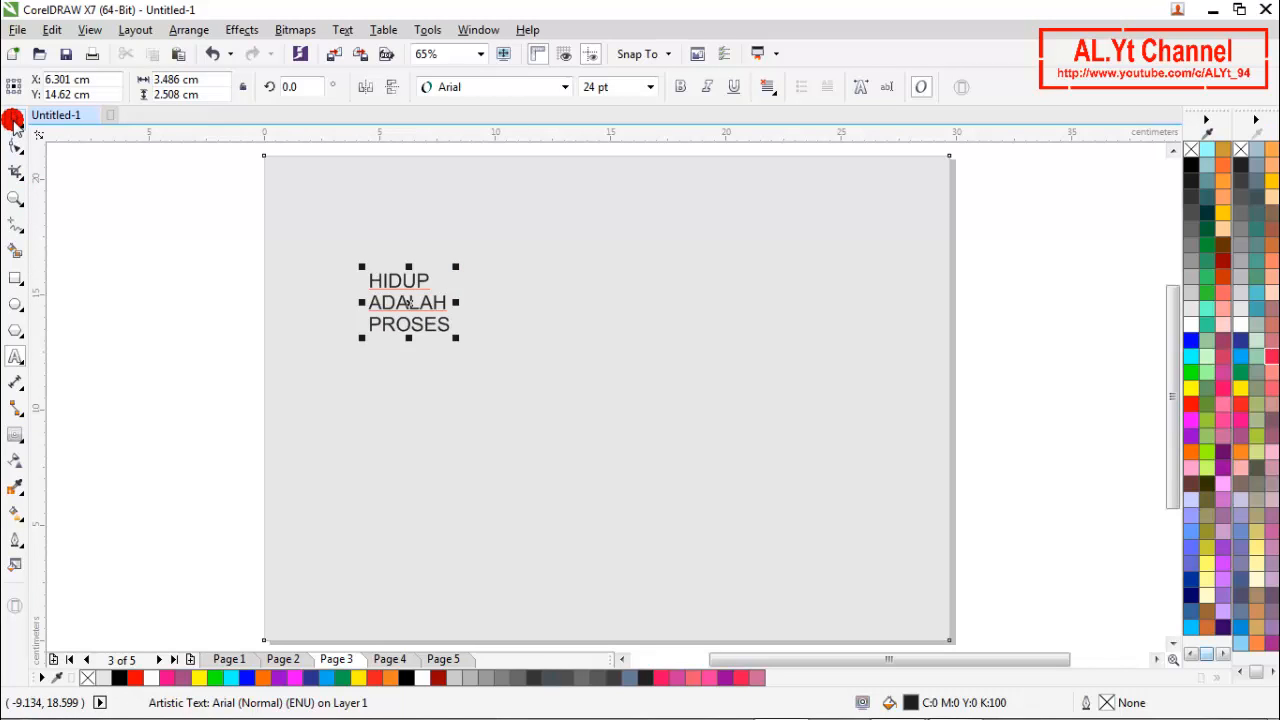
# Set the three-line text's size to 100 pt and its font to Tox Typewriter
pyautogui.click(651, 90)
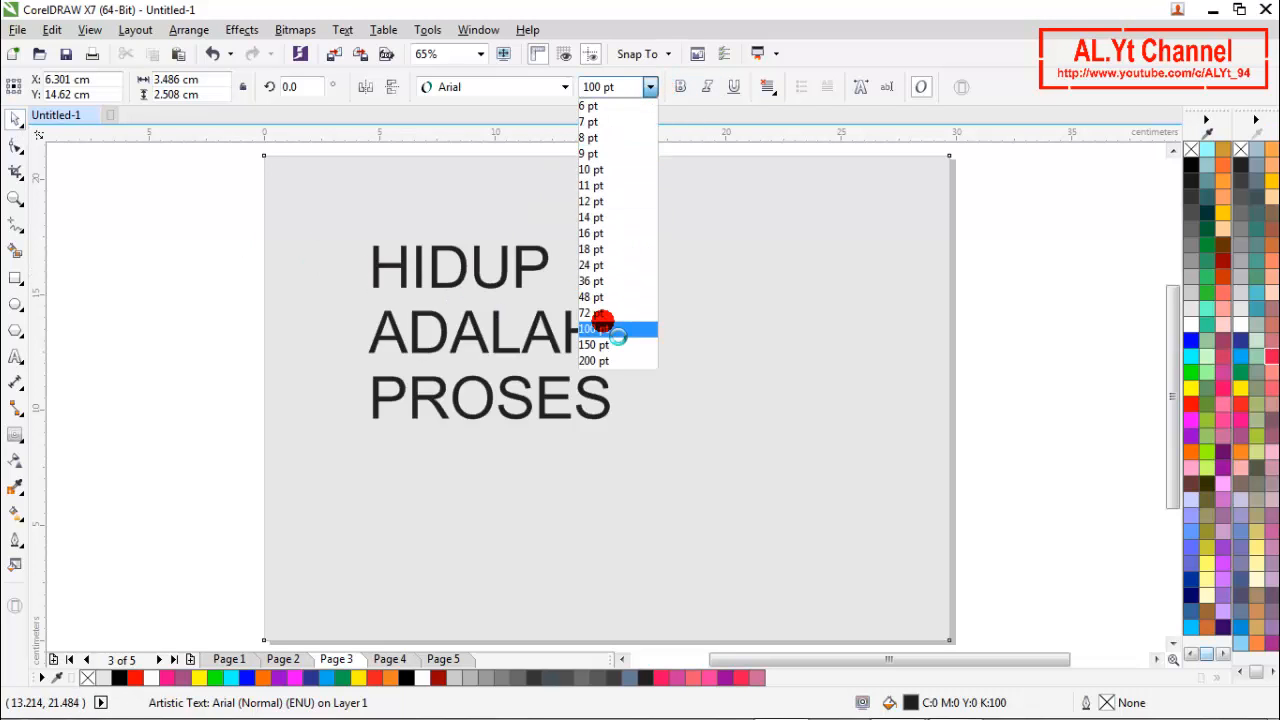
pyautogui.click(602, 322)
pyautogui.click(565, 87)
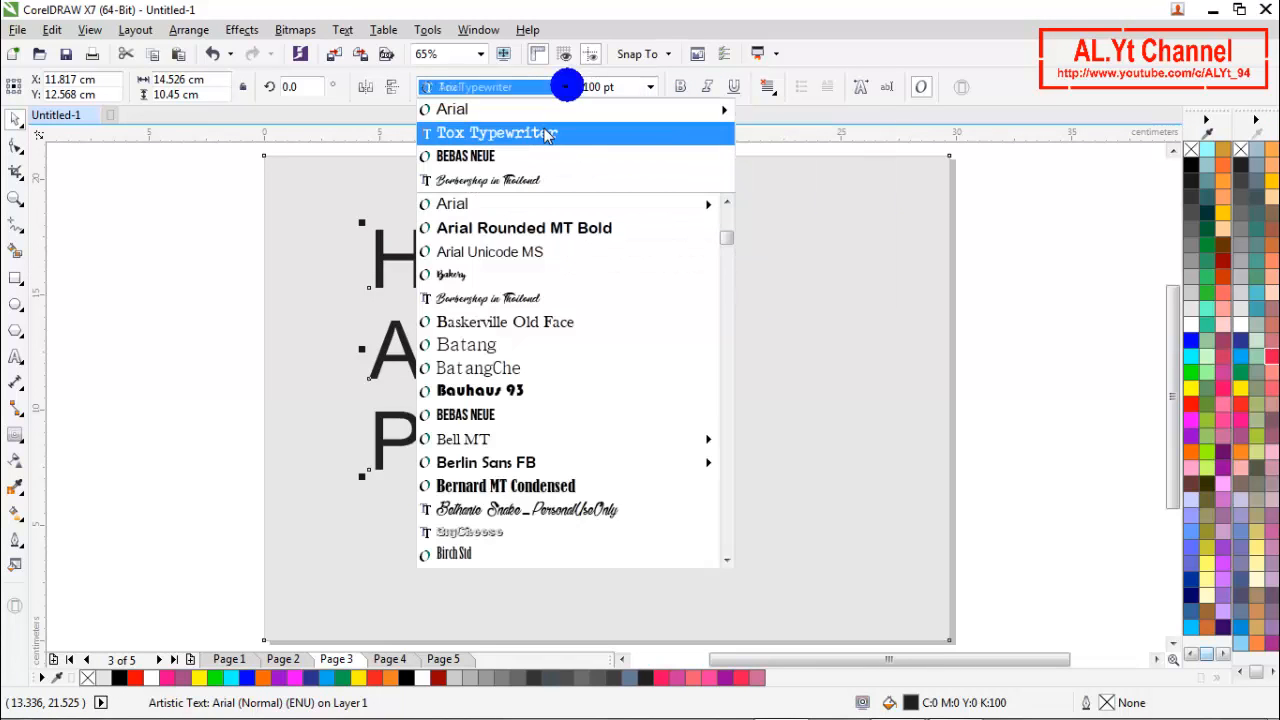
pyautogui.click(480, 128)
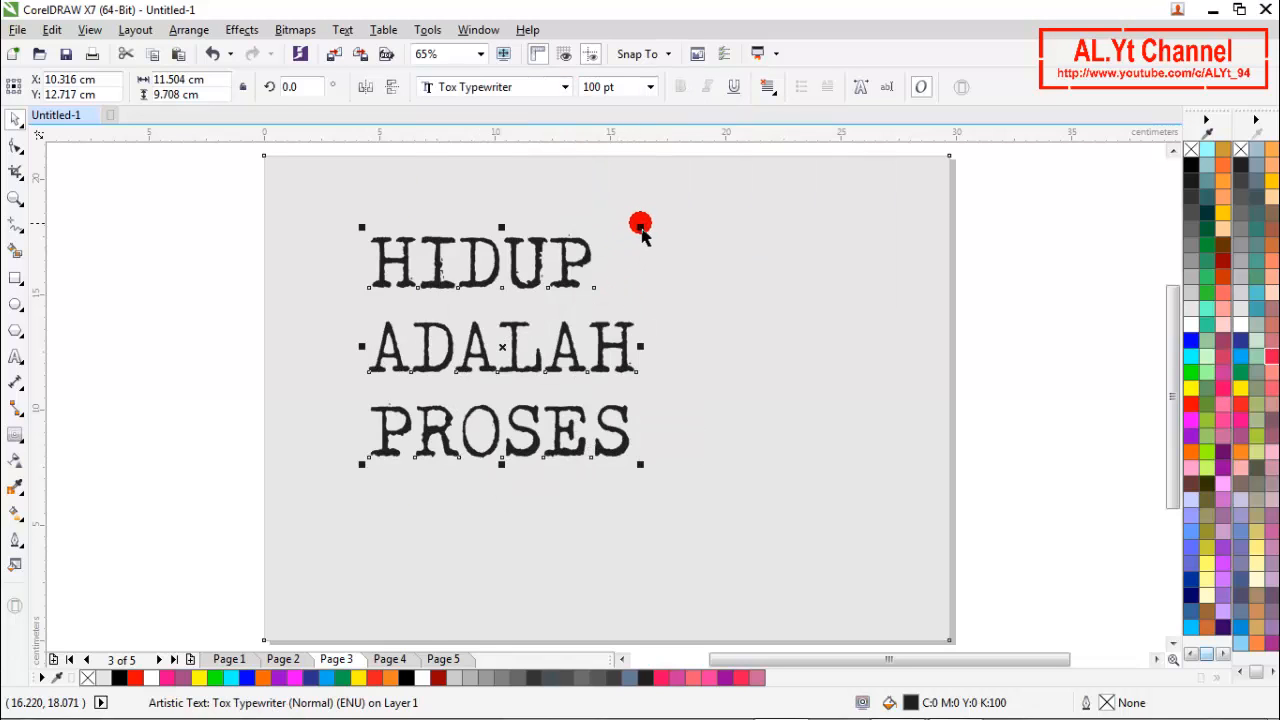
# Scale the text block up to about 106 pt and centre it on the page
pyautogui.moveTo(643, 231); pyautogui.dragTo(698, 245)
pyautogui.press('p')
pyautogui.click(798, 331)
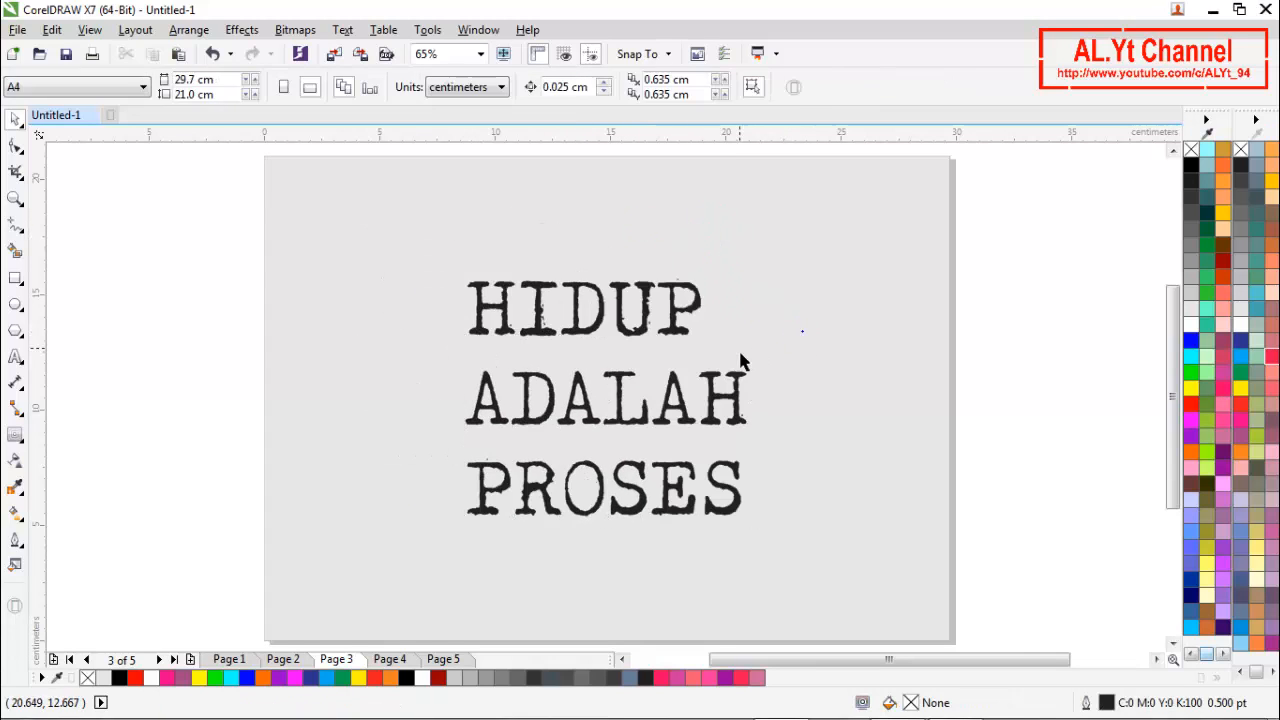
# Rewrite the first line of the text as Hidup, with only the initial letter capitalised
pyautogui.doubleClick(679, 329)
pyautogui.click(701, 340)
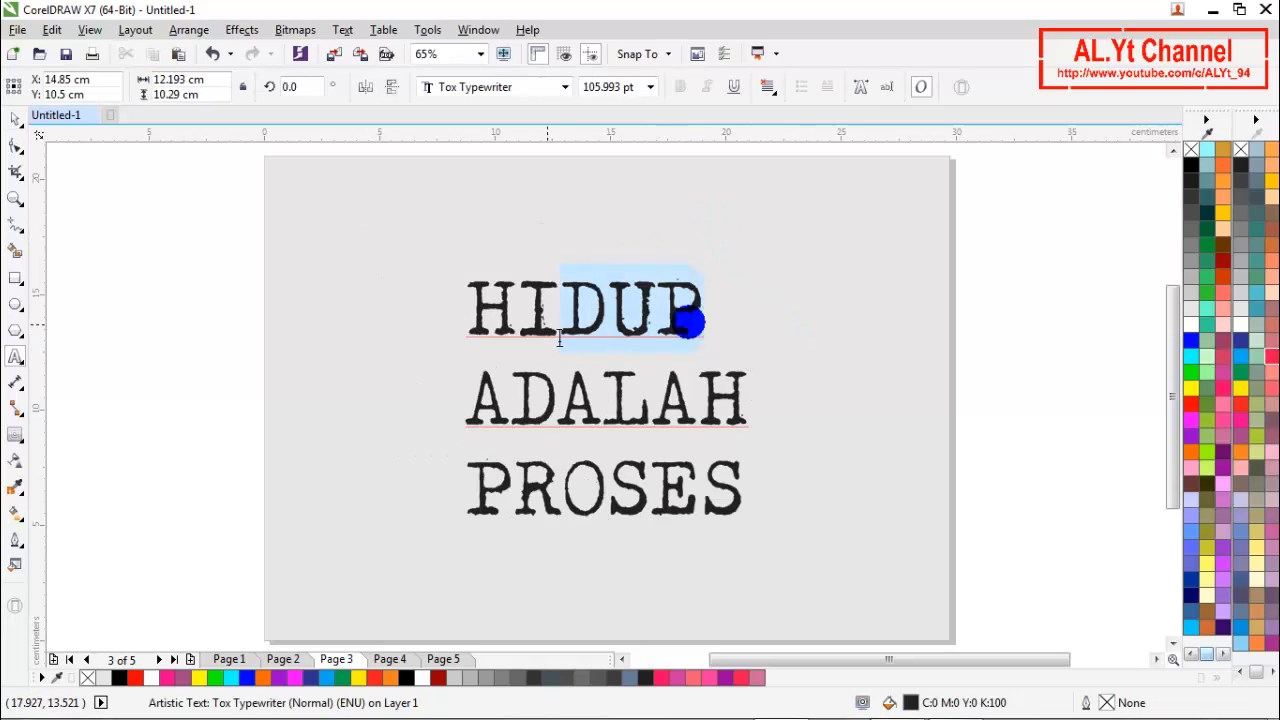
pyautogui.moveTo(560, 340); pyautogui.dragTo(555, 340)
pyautogui.press('capslock')
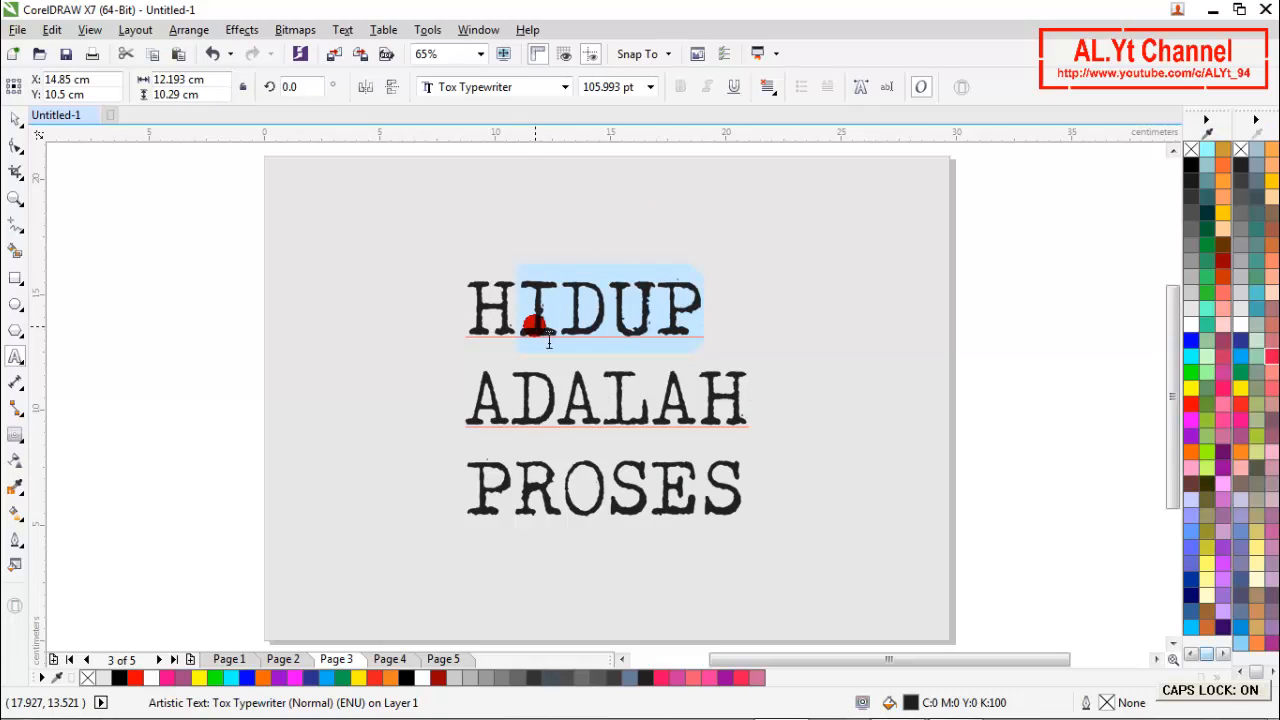
pyautogui.write('idup')
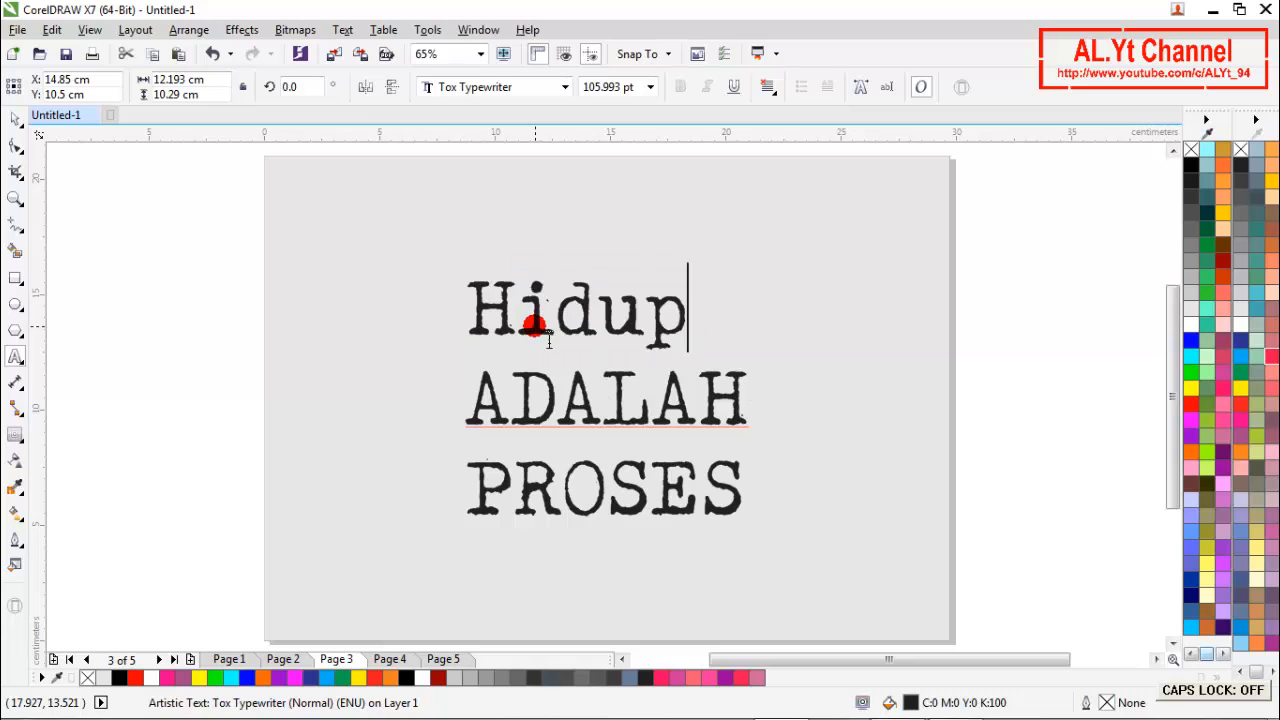
# Rewrite the second line of the text as Adalah, with only the initial letter capitalised
pyautogui.moveTo(508, 392); pyautogui.dragTo(603, 400)
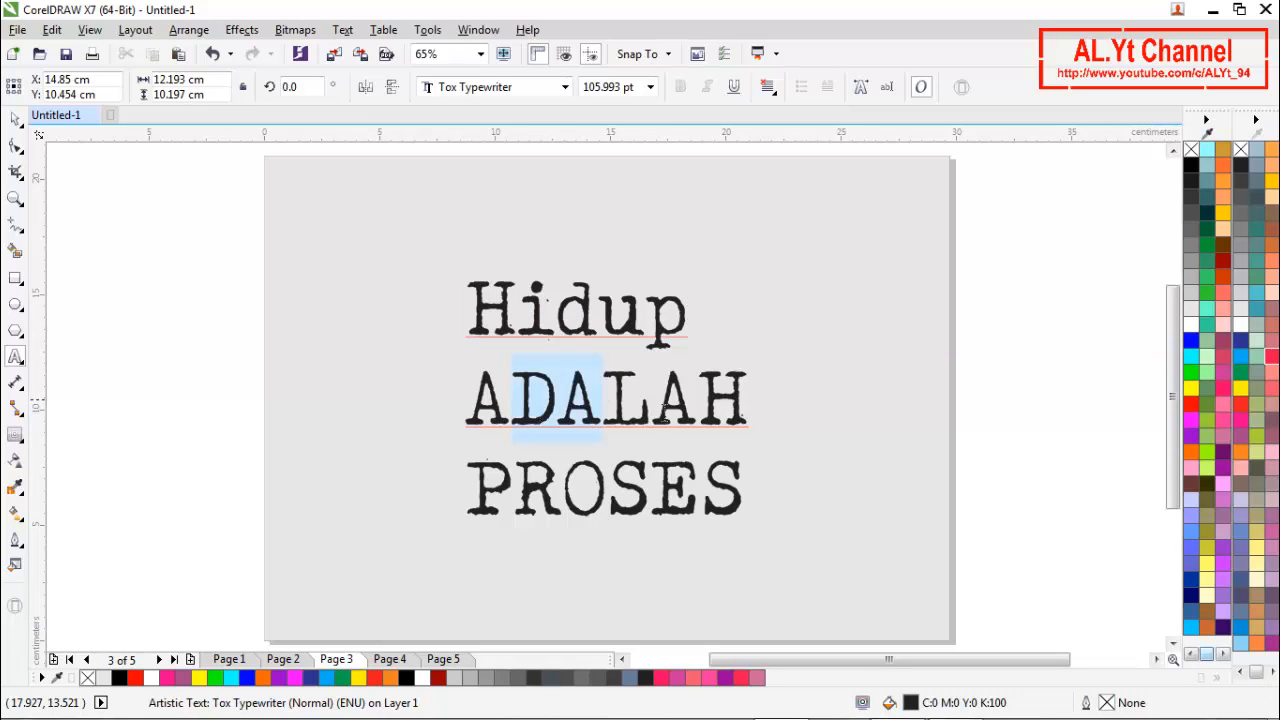
pyautogui.moveTo(770, 413); pyautogui.dragTo(741, 413)
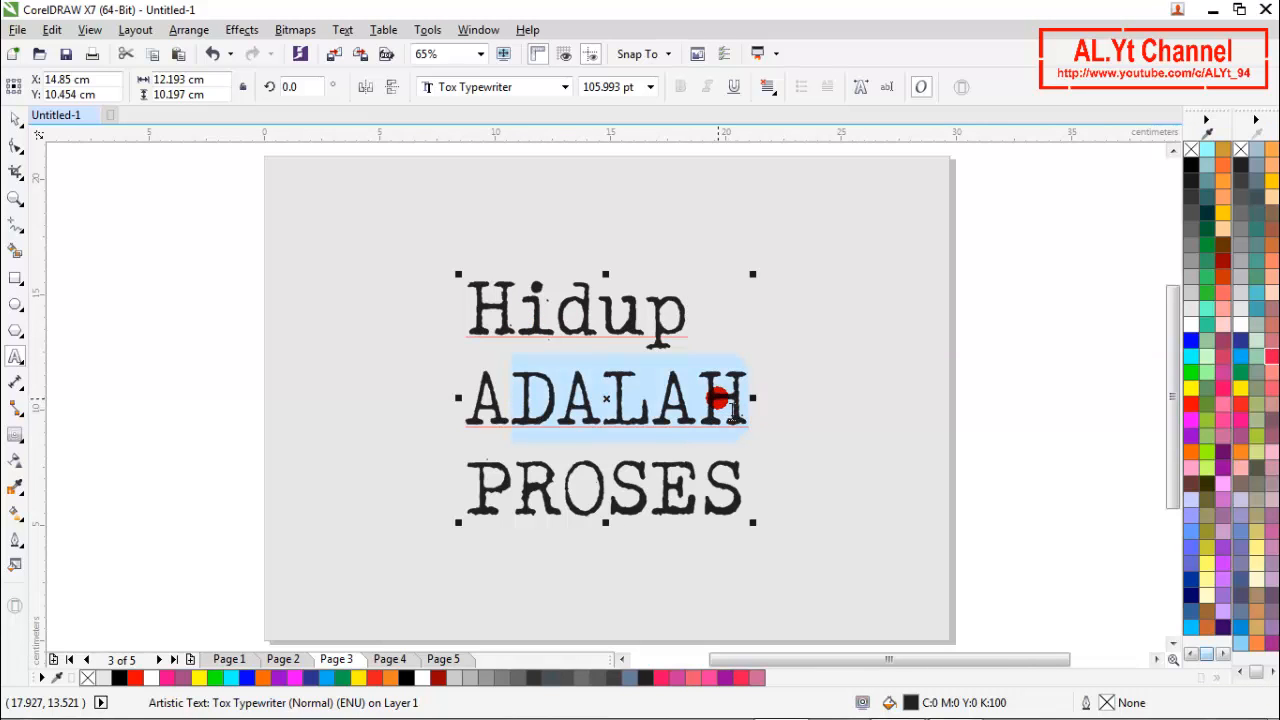
pyautogui.write('dlah')
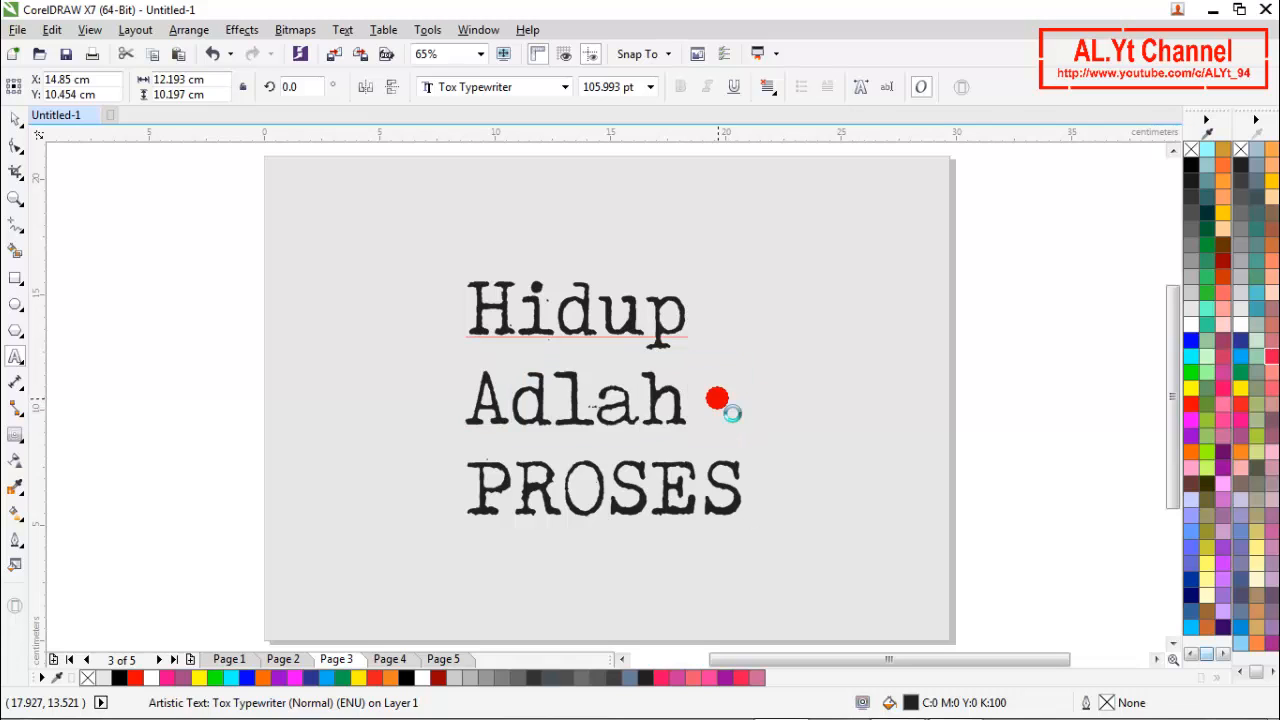
pyautogui.press('BackSpace')
pyautogui.press('BackSpace')
pyautogui.press('BackSpace')
pyautogui.write('ala')
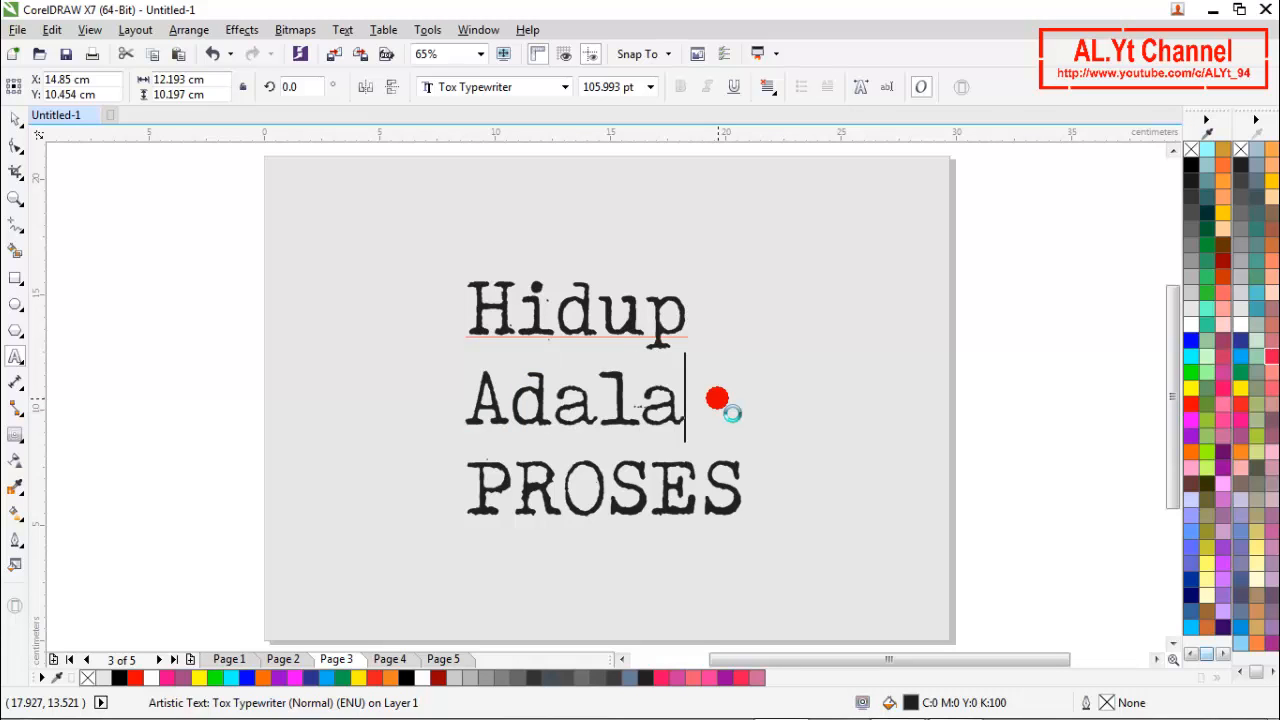
pyautogui.write('h')
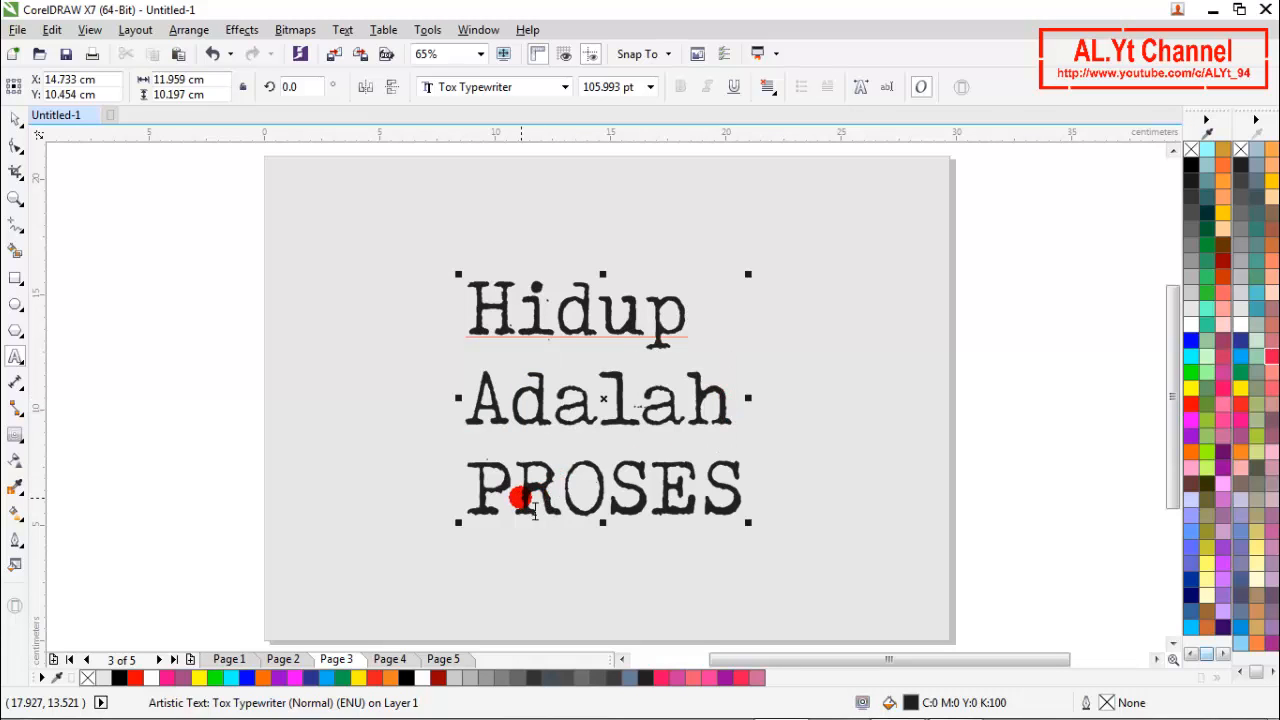
# Rewrite the third line as Proses, with only the initial letter capitalised, and finish editing the text
pyautogui.moveTo(515, 500); pyautogui.dragTo(677, 515)
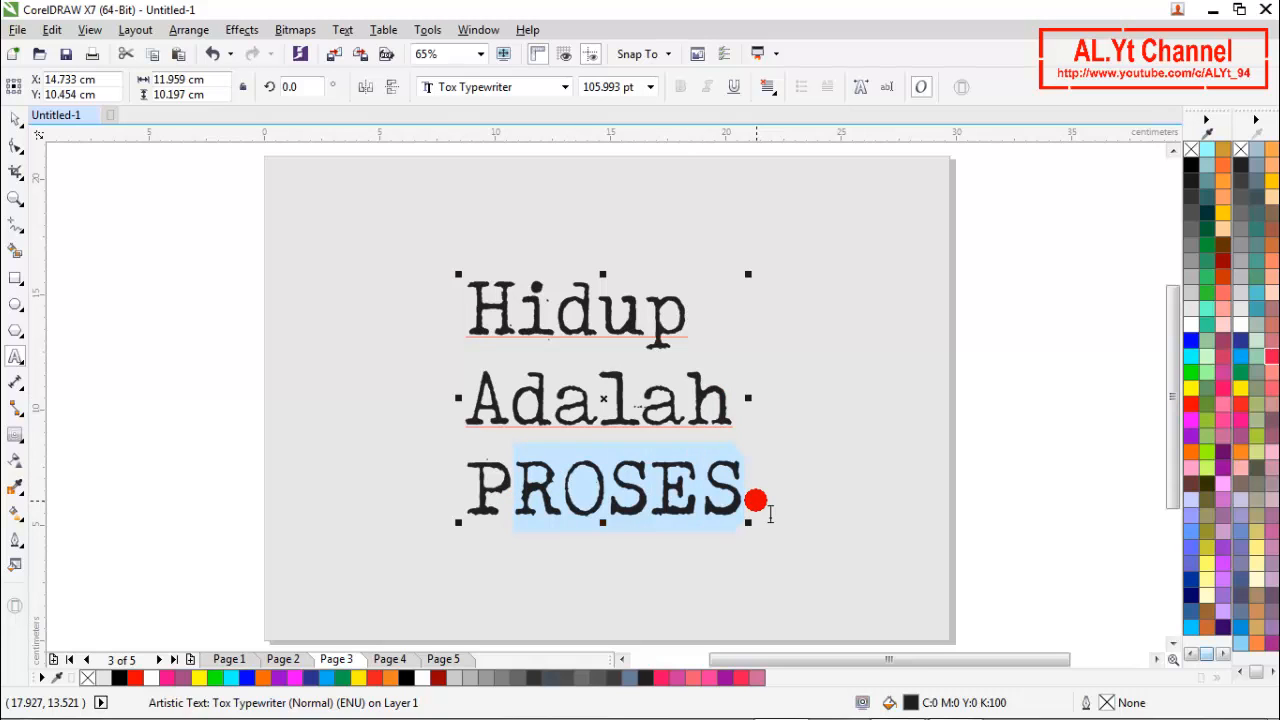
pyautogui.write('r')
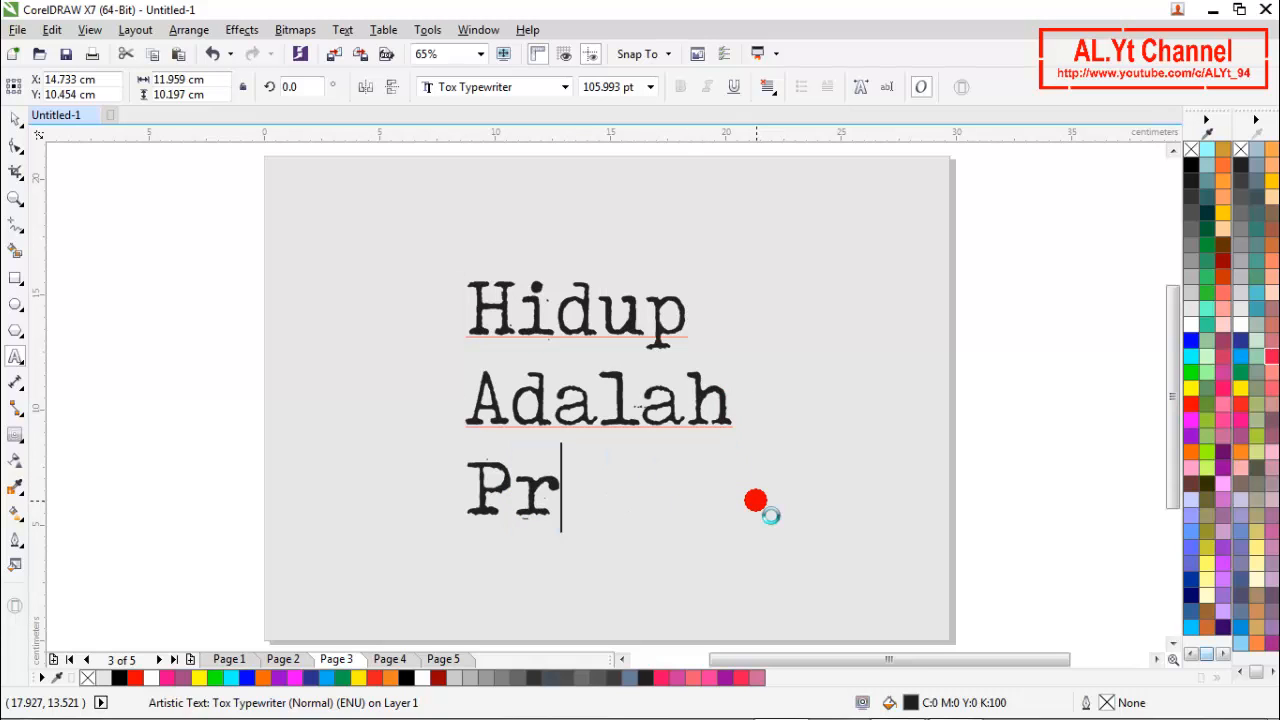
pyautogui.write('oses')
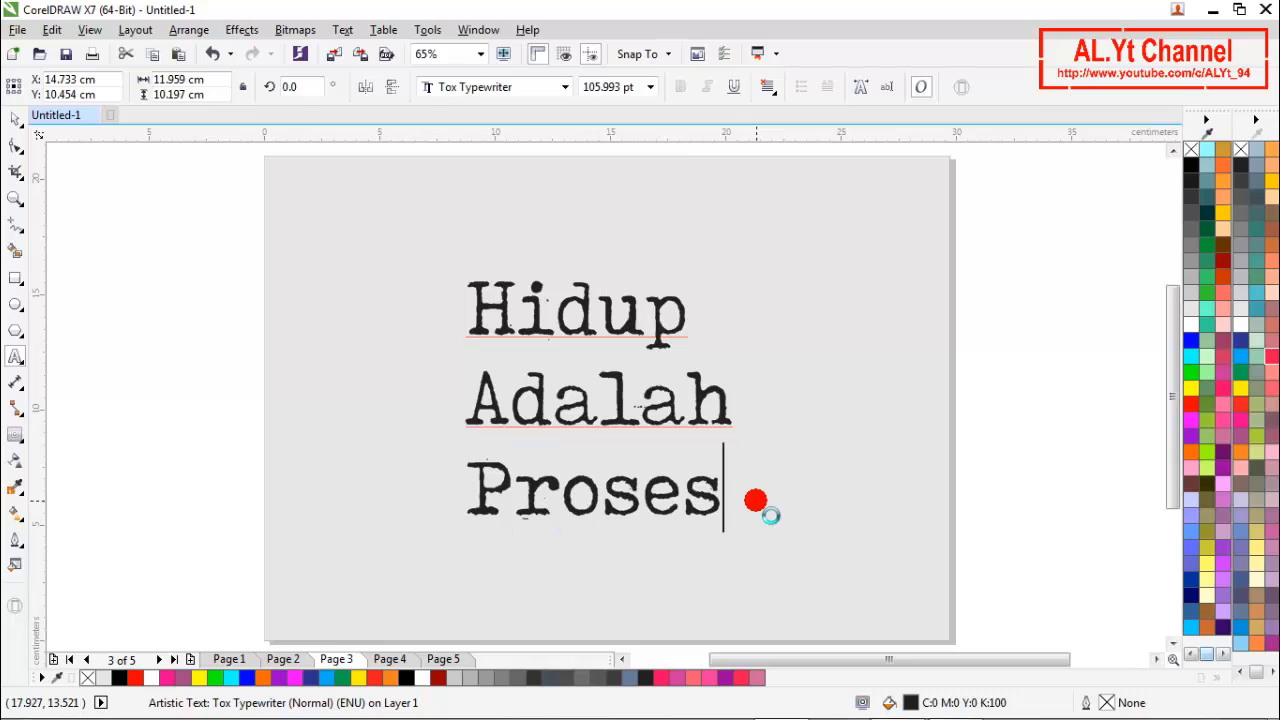
pyautogui.press('Escape')
pyautogui.click(17, 120)
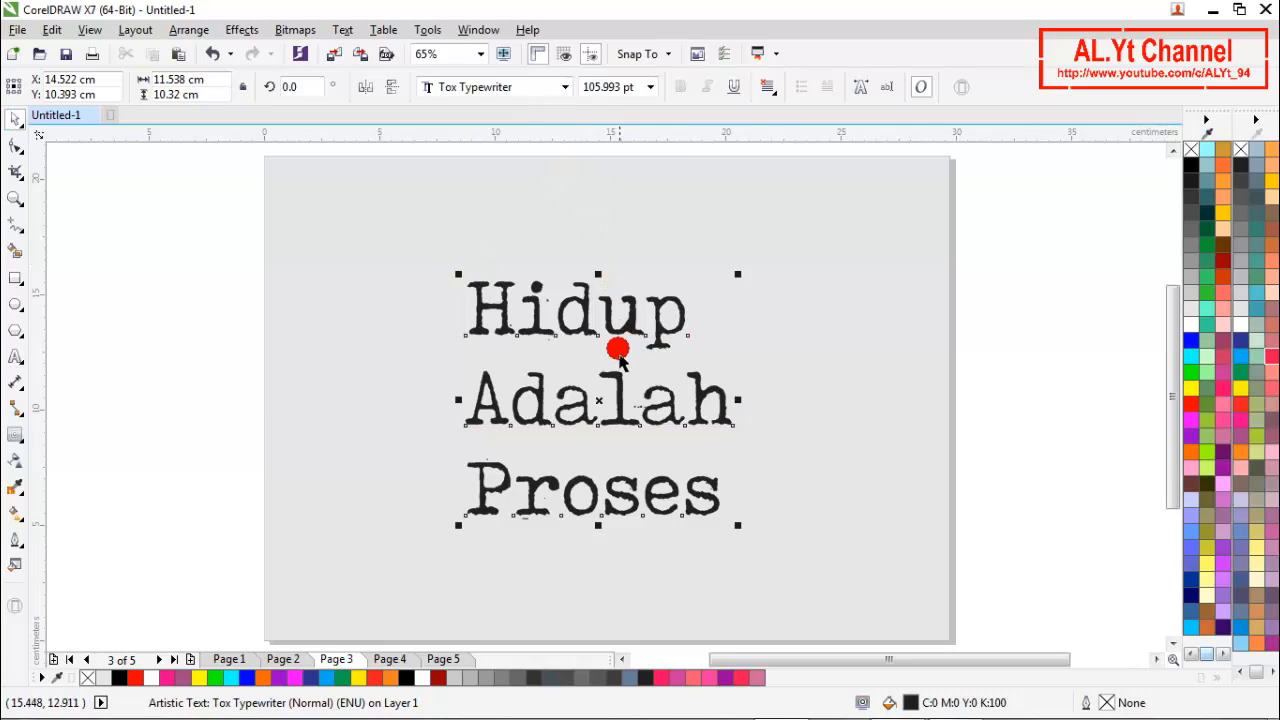
# Take the word Adalah out of the text block and paste it as a separate text object near the page's right edge
pyautogui.click(630, 406)
pyautogui.doubleClick(598, 406)
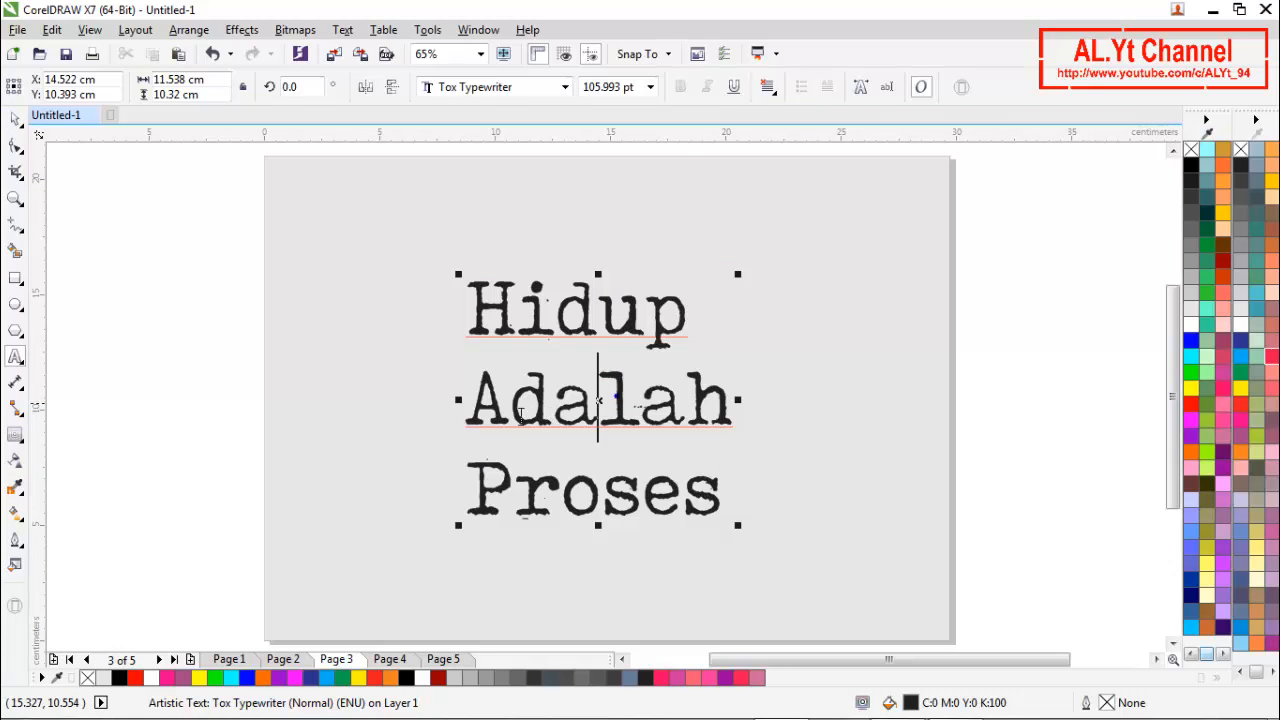
pyautogui.moveTo(480, 408); pyautogui.dragTo(766, 419)
pyautogui.hotkey('ctrl', 'c')
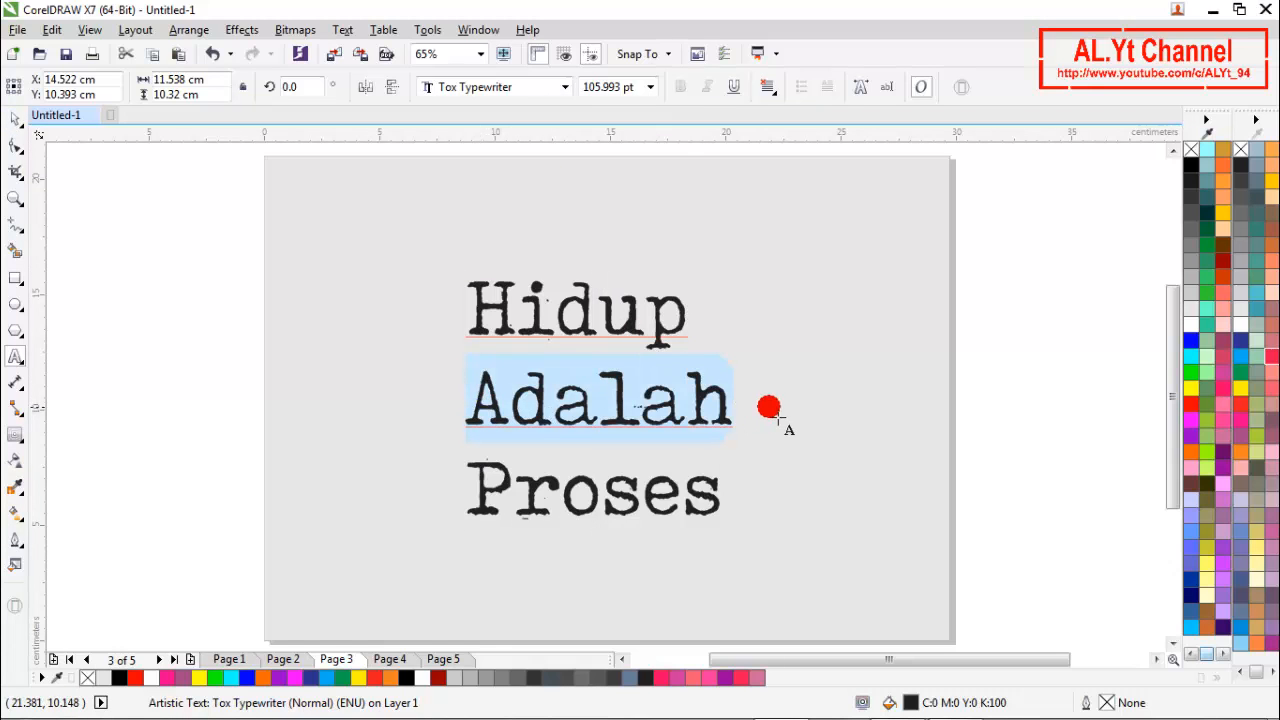
pyautogui.press('Delete')
pyautogui.click(866, 360)
pyautogui.hotkey('ctrl', 'v')
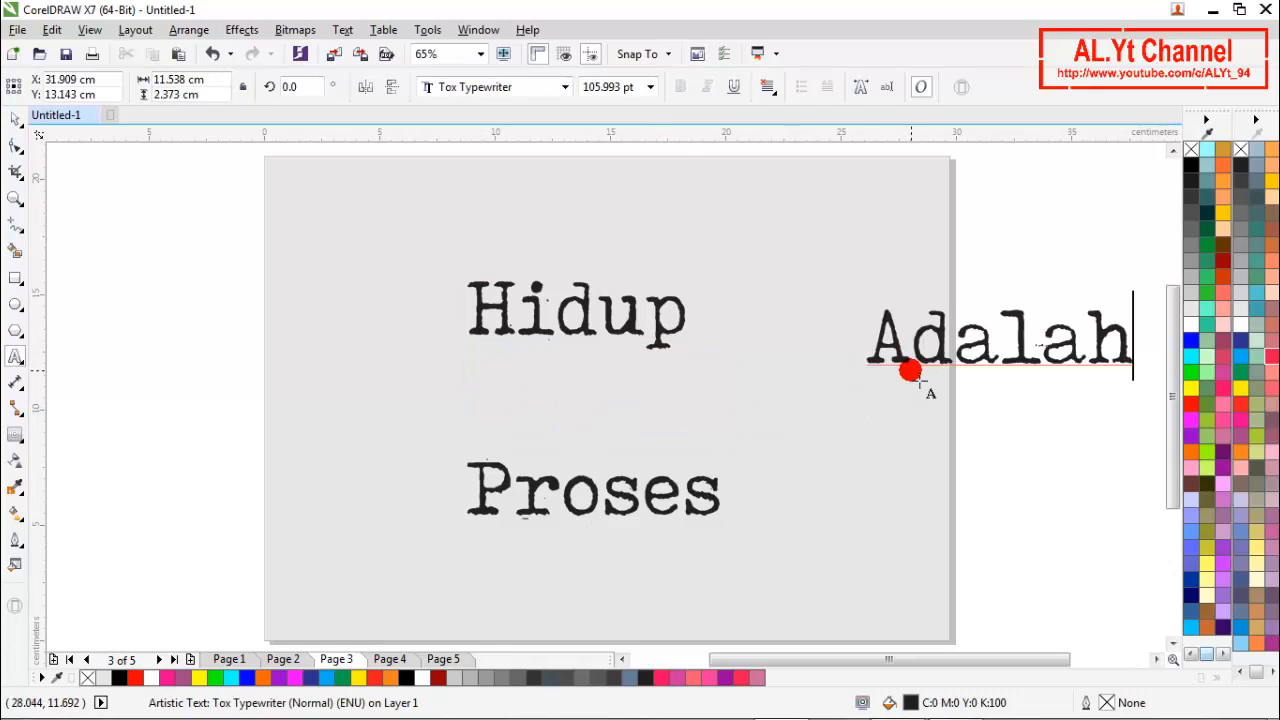
# Cut the word Proses from the text block and paste it as a separate text object beginning outside the page's left edge
pyautogui.moveTo(490, 503); pyautogui.dragTo(738, 510)
pyautogui.rightClick(714, 513)
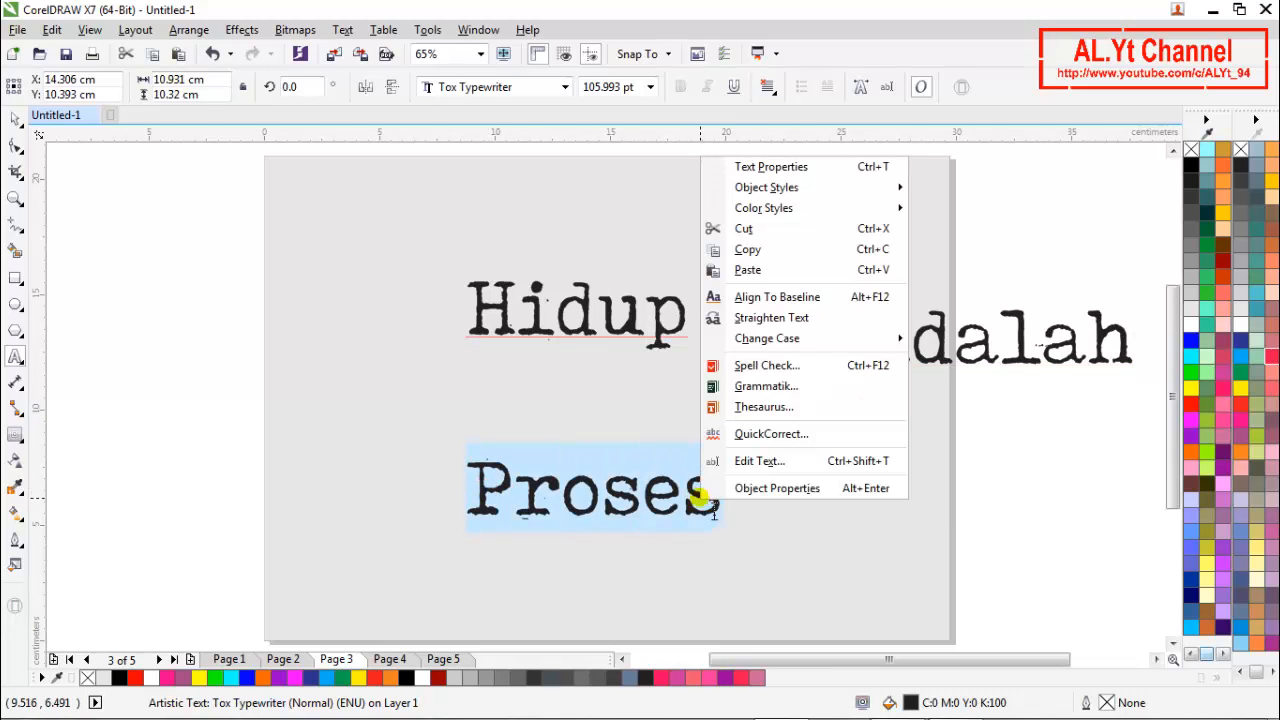
pyautogui.click(740, 230)
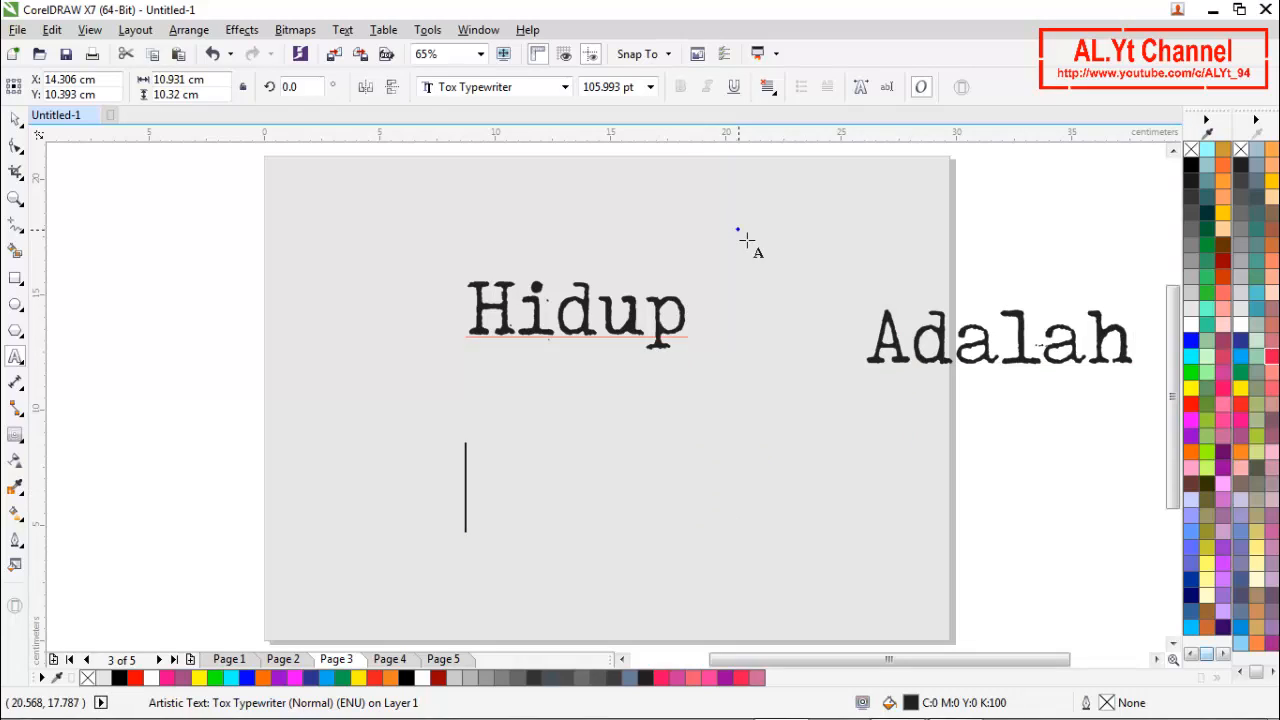
pyautogui.click(206, 303)
pyautogui.rightClick(208, 306)
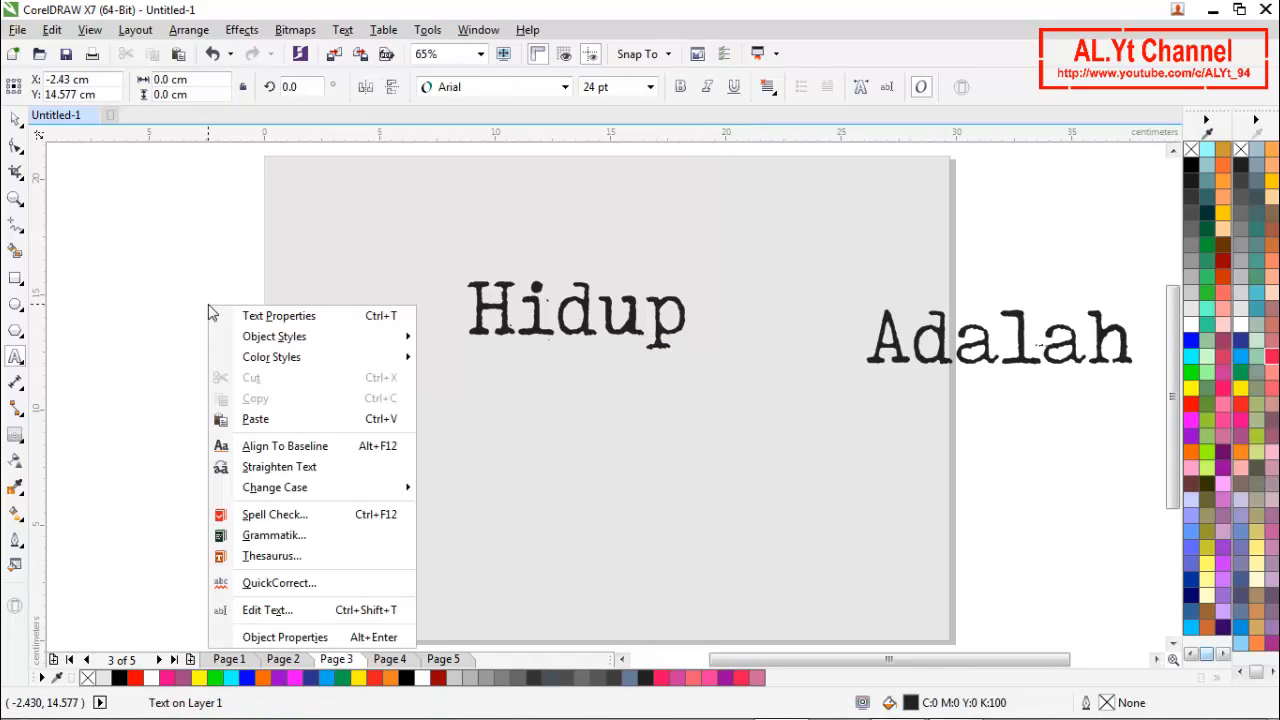
pyautogui.click(257, 418)
pyautogui.click(201, 352)
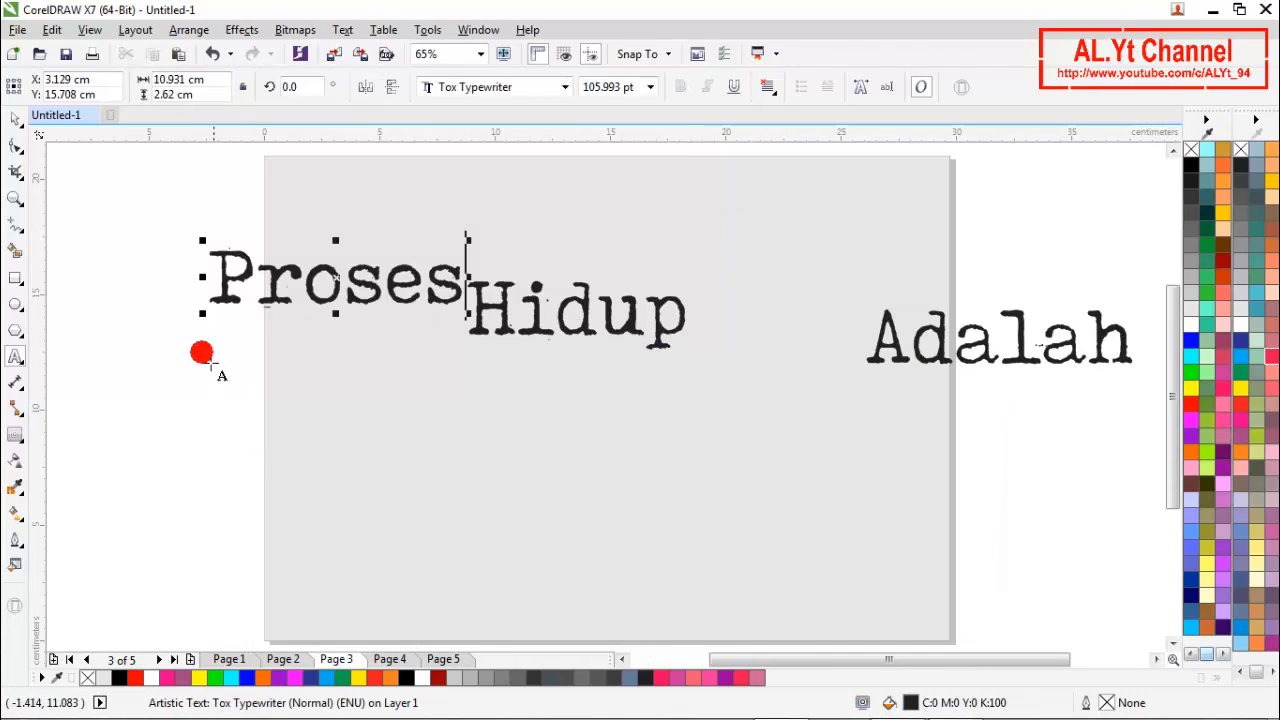
# Stack the words Adalah and Proses beneath Hidup, and enlarge Hidup to about 174 pt
pyautogui.click(15, 119)
pyautogui.click(313, 292)
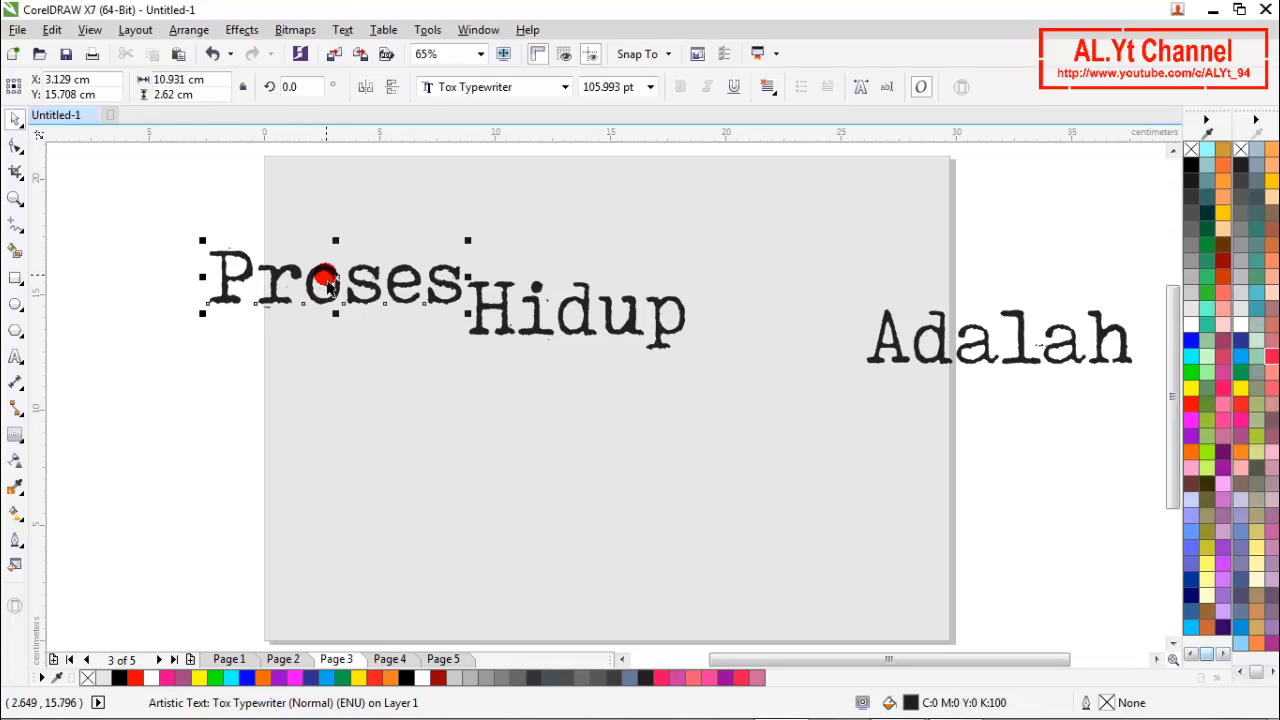
pyautogui.moveTo(346, 286); pyautogui.dragTo(619, 461)
pyautogui.moveTo(882, 368); pyautogui.dragTo(478, 420)
pyautogui.click(569, 329)
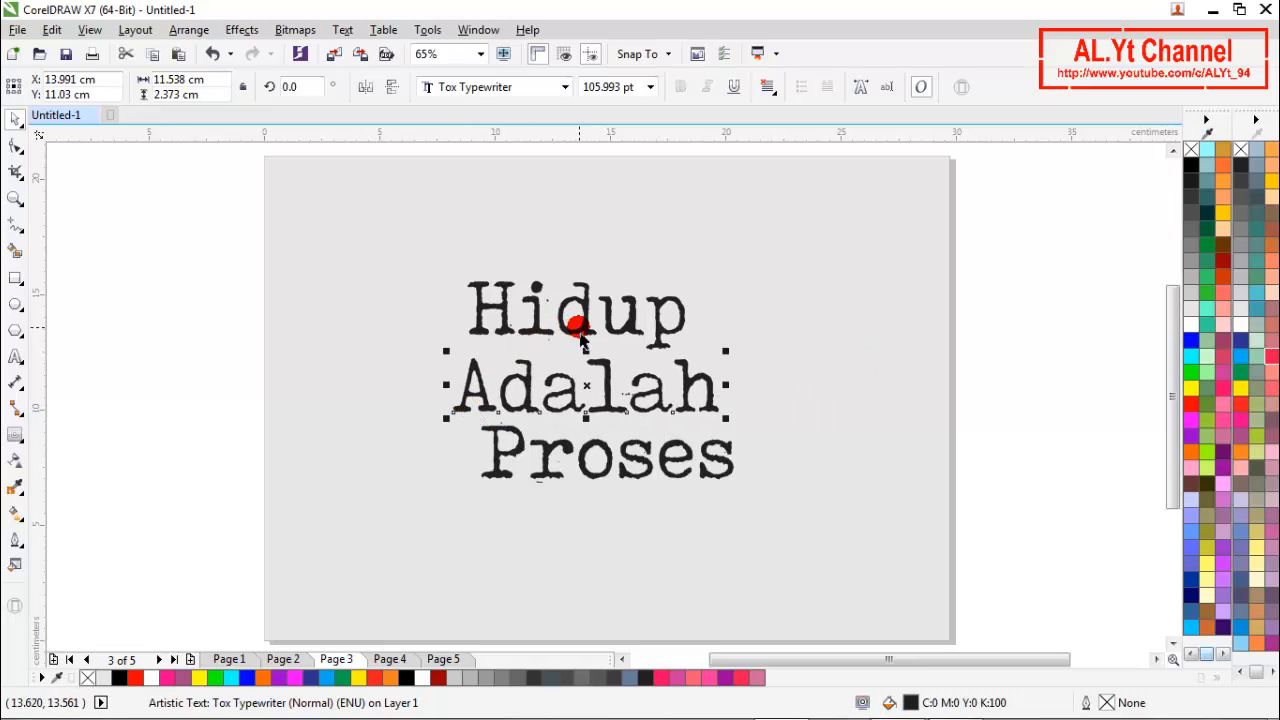
pyautogui.moveTo(691, 273); pyautogui.dragTo(831, 231)
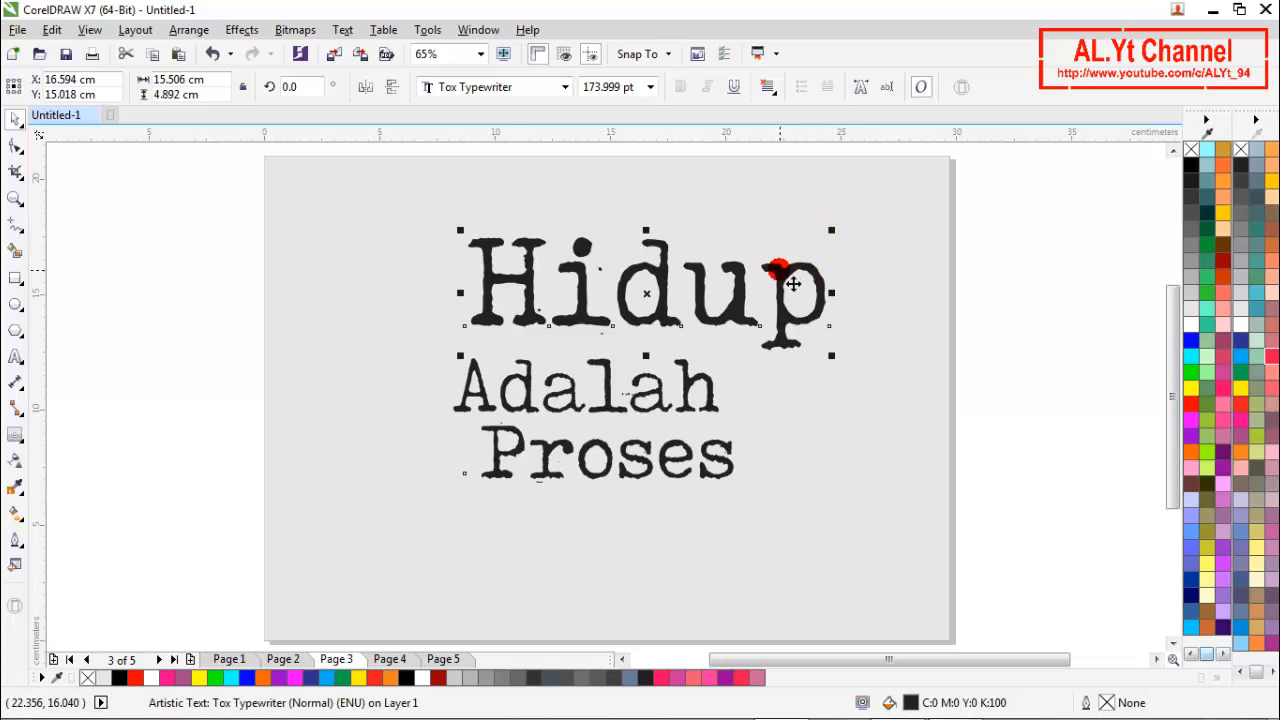
# Move Adalah and Proses up close under Hidup in line with its left edge, scaling Adalah to about 120 pt
pyautogui.click(666, 398)
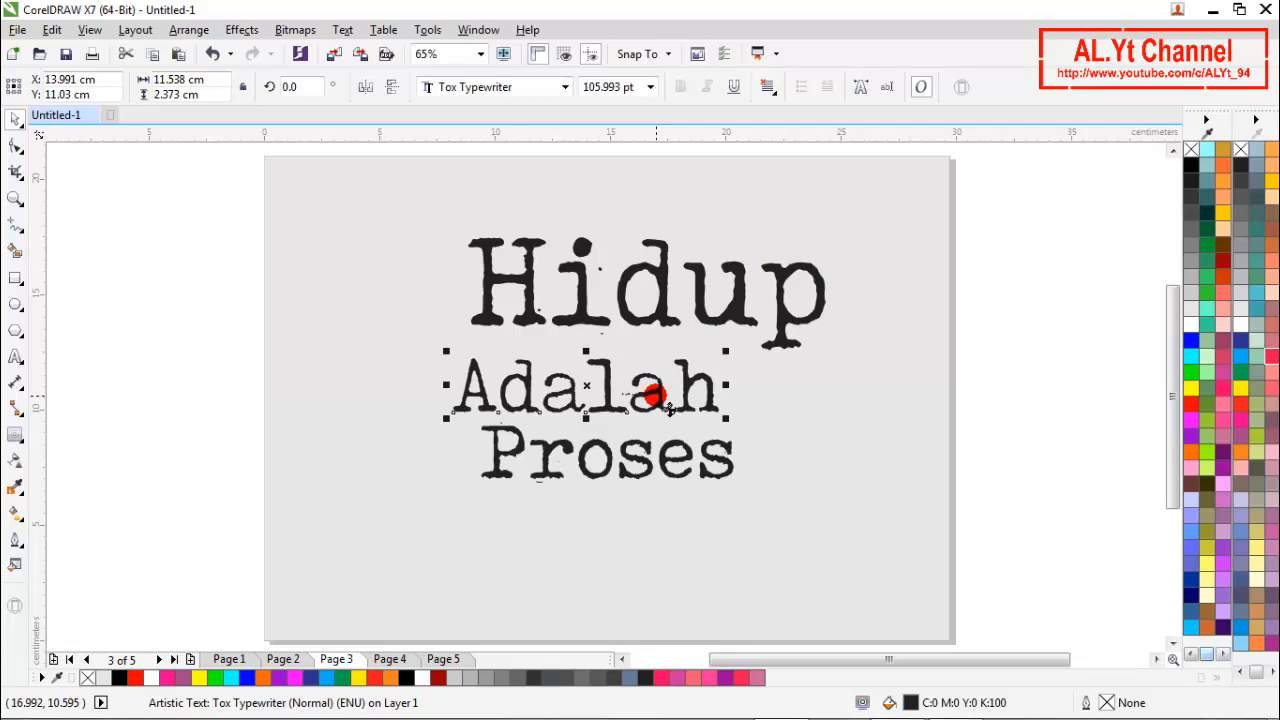
pyautogui.moveTo(656, 395); pyautogui.dragTo(672, 371)
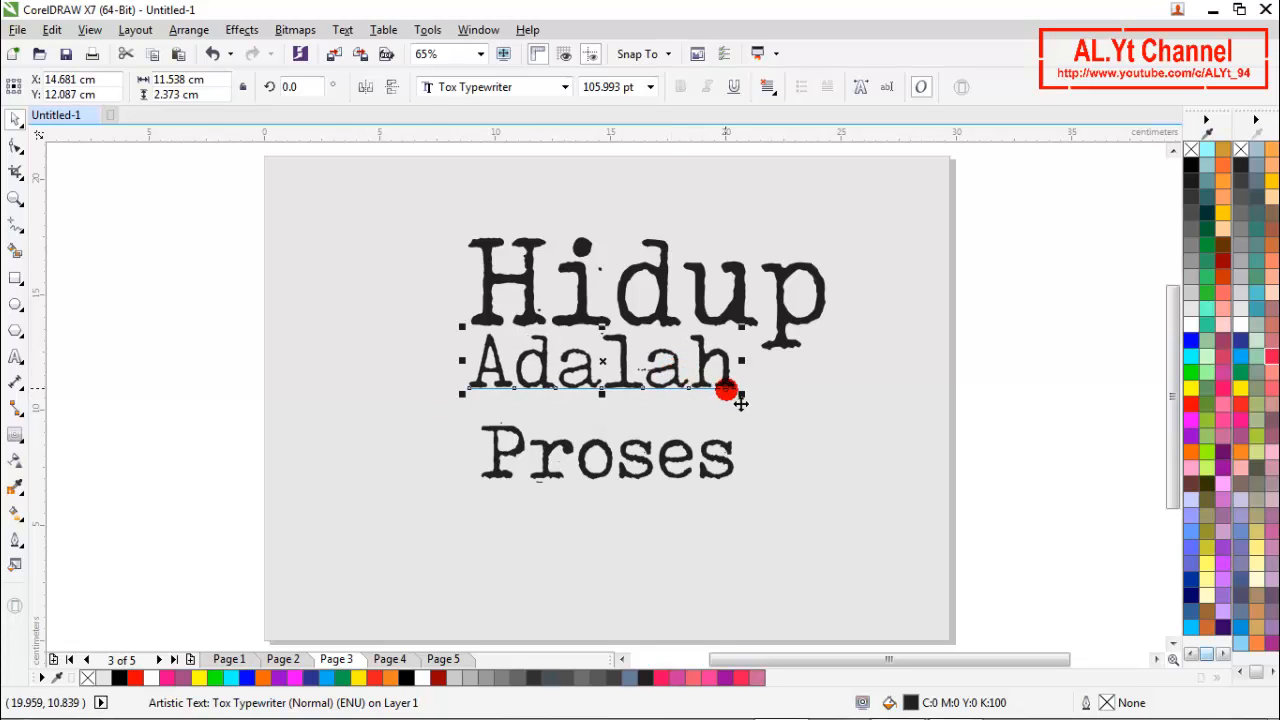
pyautogui.moveTo(741, 393); pyautogui.dragTo(779, 418)
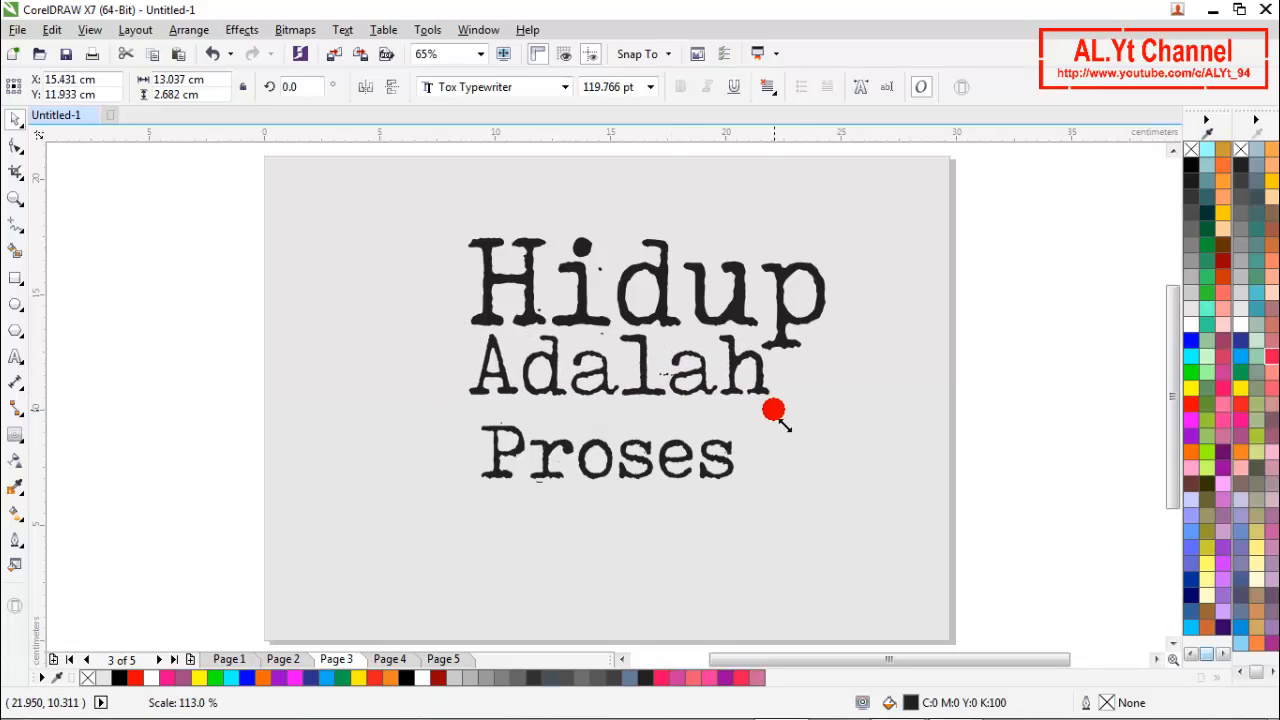
pyautogui.click(678, 458)
pyautogui.moveTo(678, 470); pyautogui.dragTo(665, 450)
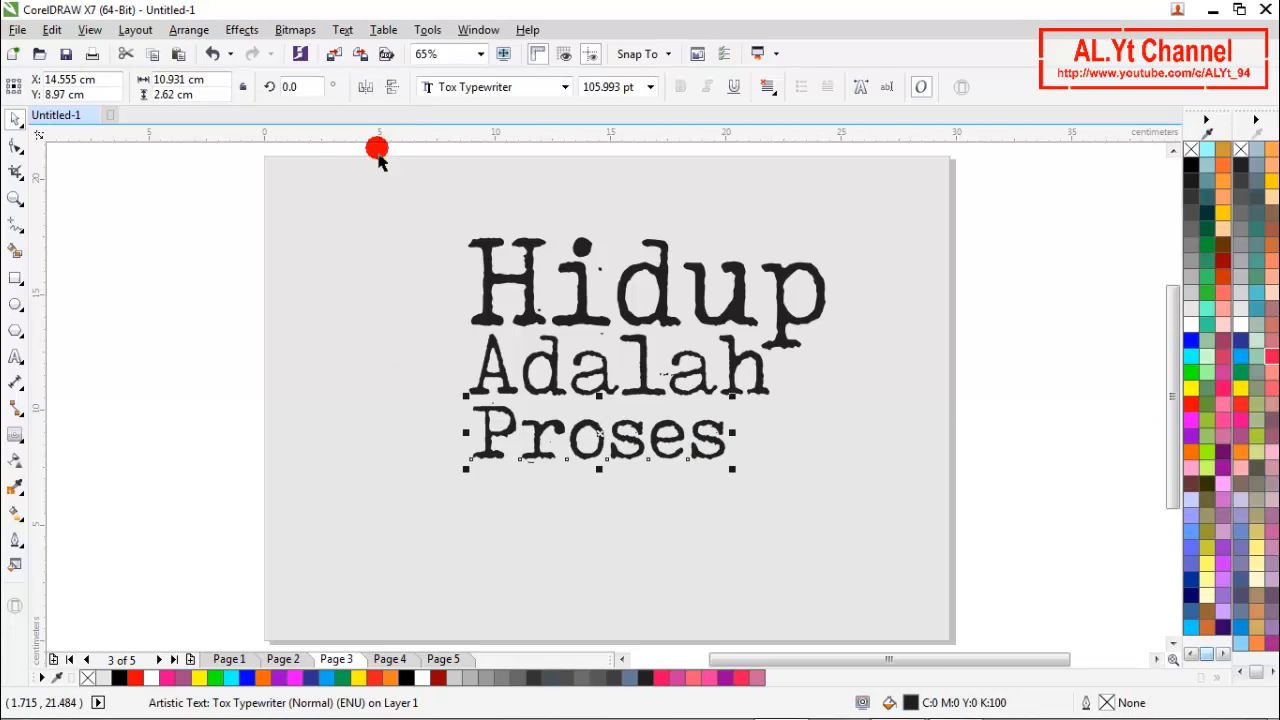
# Widen the letter spacing of Proses with the Shape tool until the word spans the width of Hidup
pyautogui.click(22, 146)
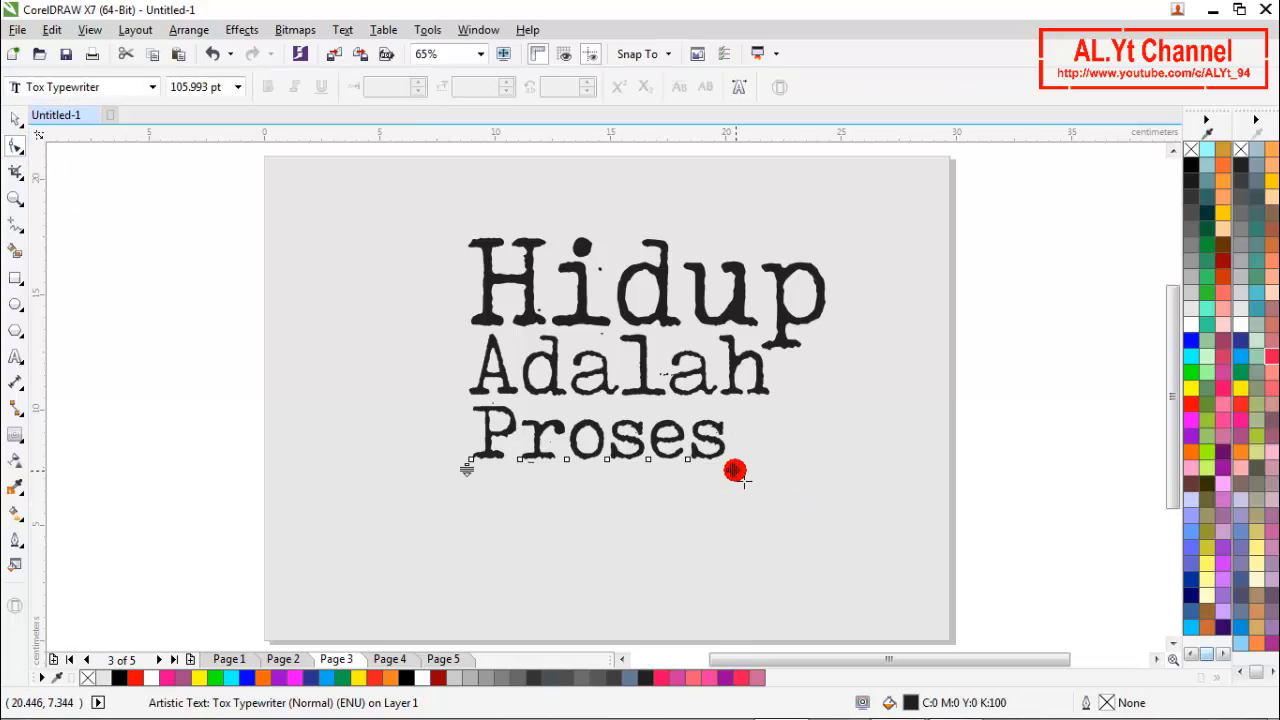
pyautogui.moveTo(736, 469); pyautogui.dragTo(838, 490)
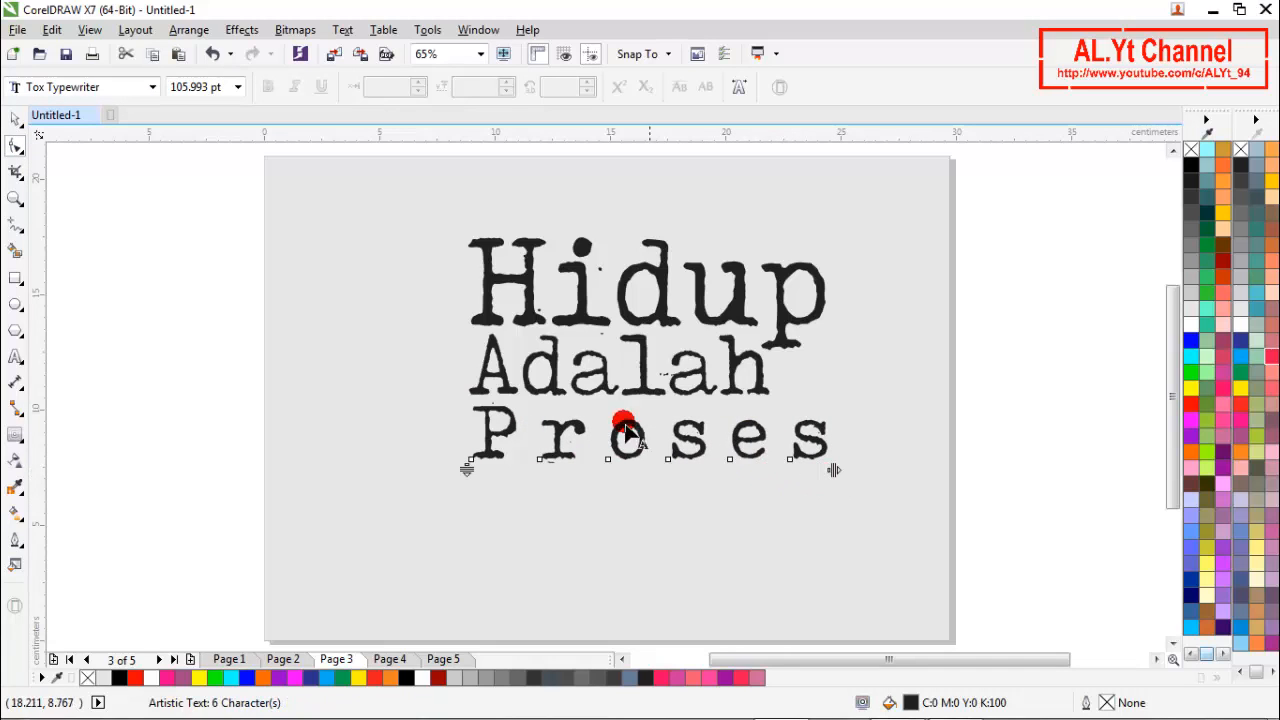
pyautogui.click(18, 130)
pyautogui.click(201, 341)
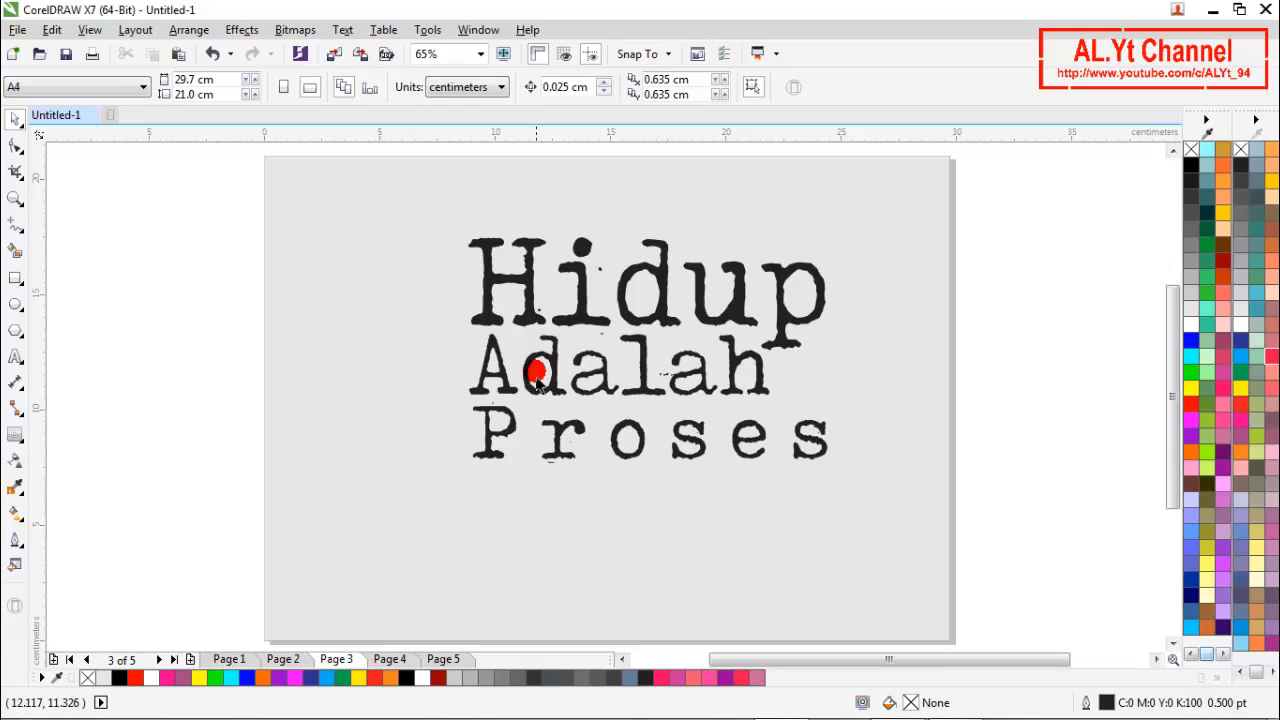
pyautogui.moveTo(537, 310); pyautogui.dragTo(886, 528)
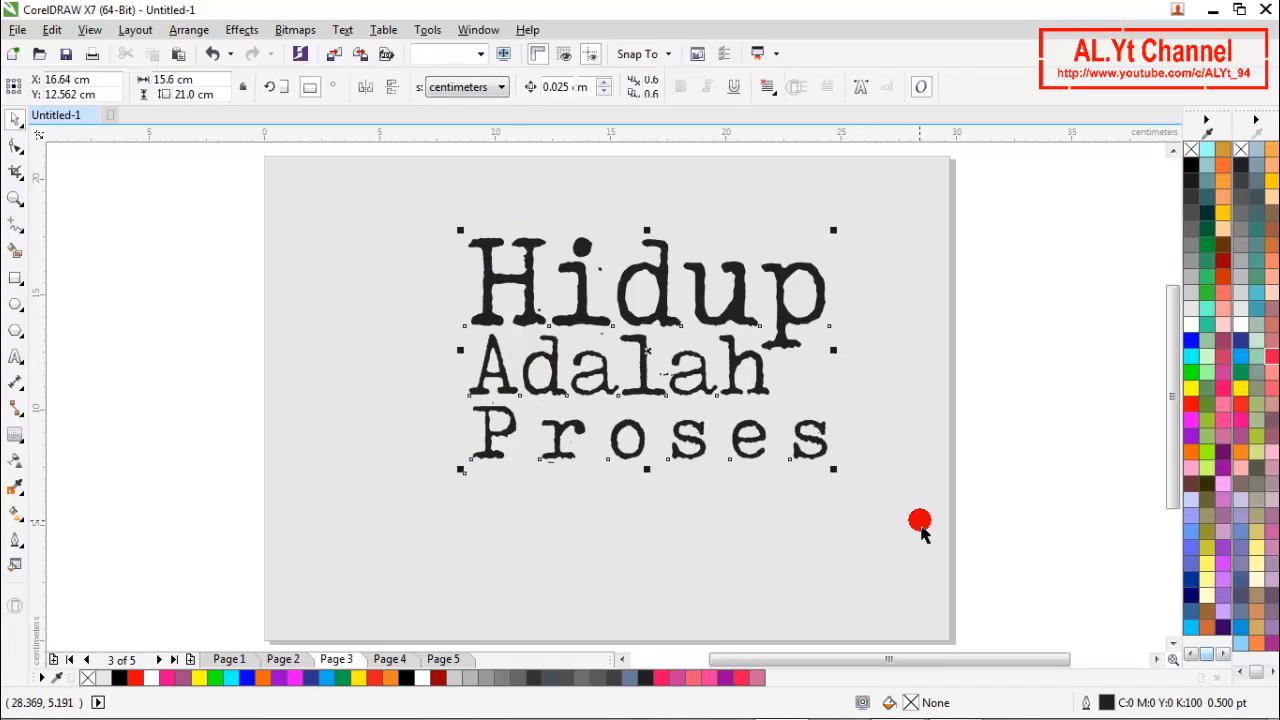
pyautogui.click(871, 437)
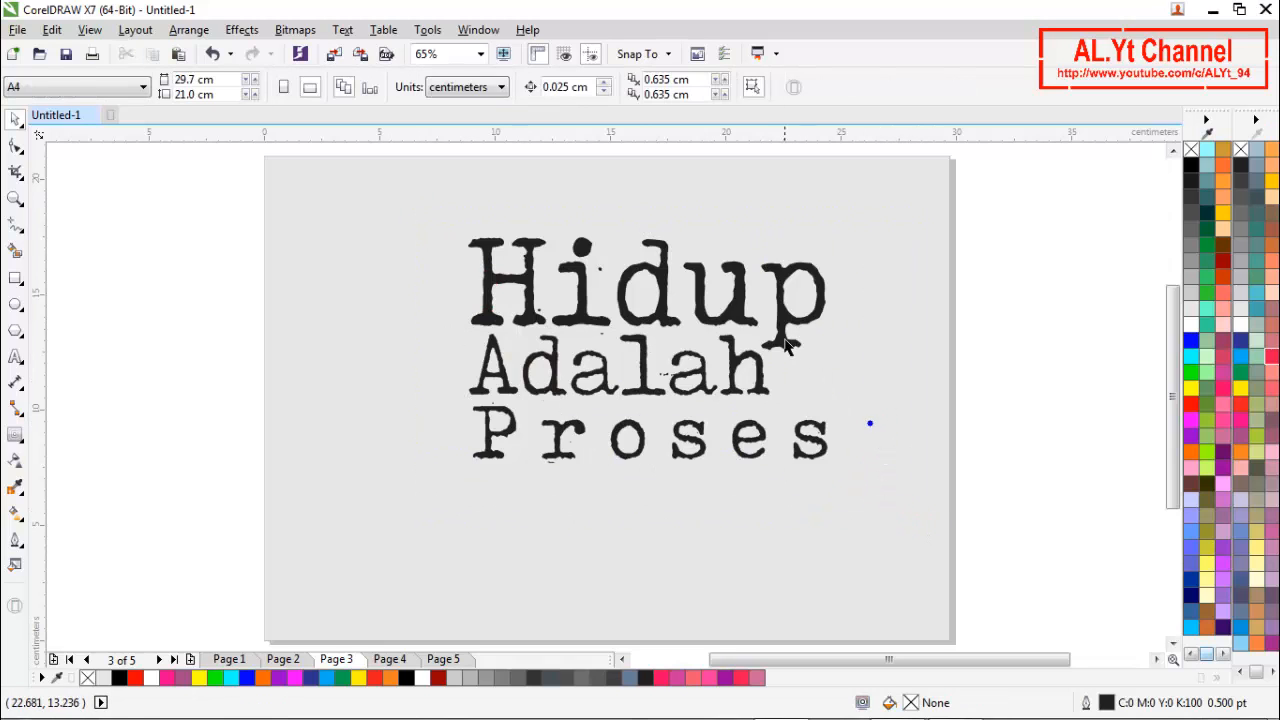
# Try shrinking Hidup to about 60 pt and placing it just above the start of Adalah
pyautogui.click(797, 347)
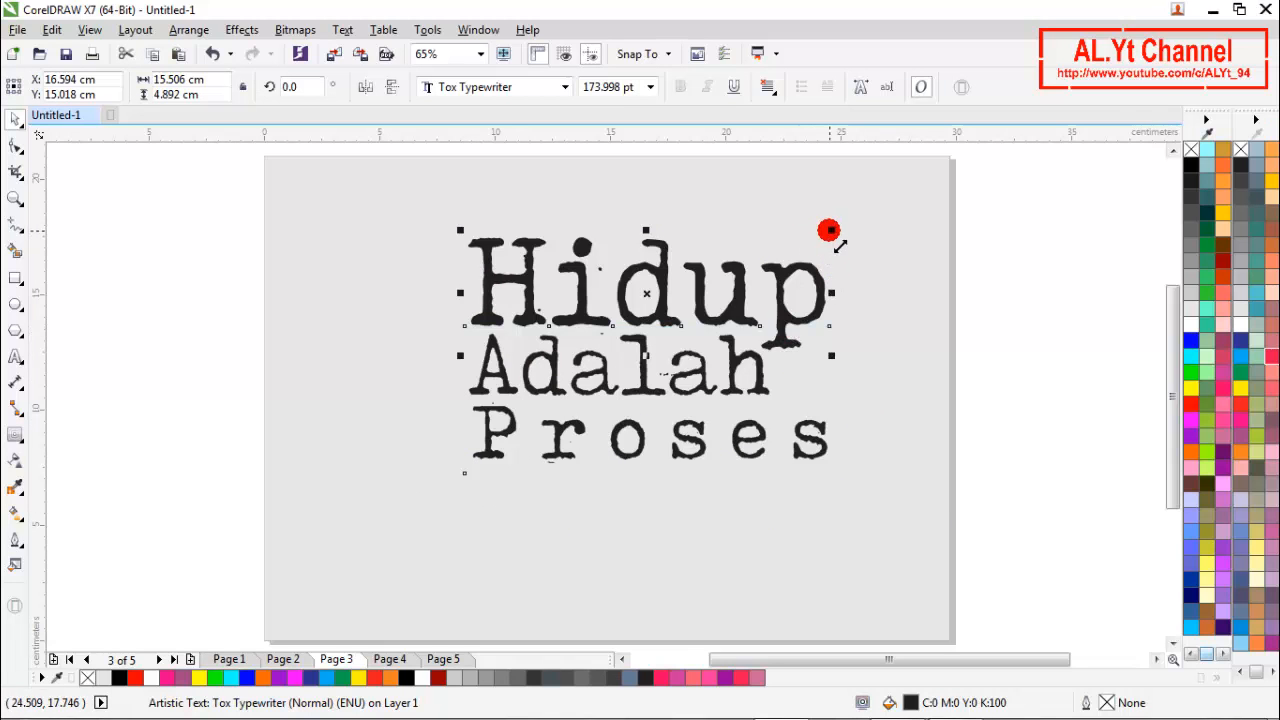
pyautogui.moveTo(829, 230); pyautogui.dragTo(645, 321)
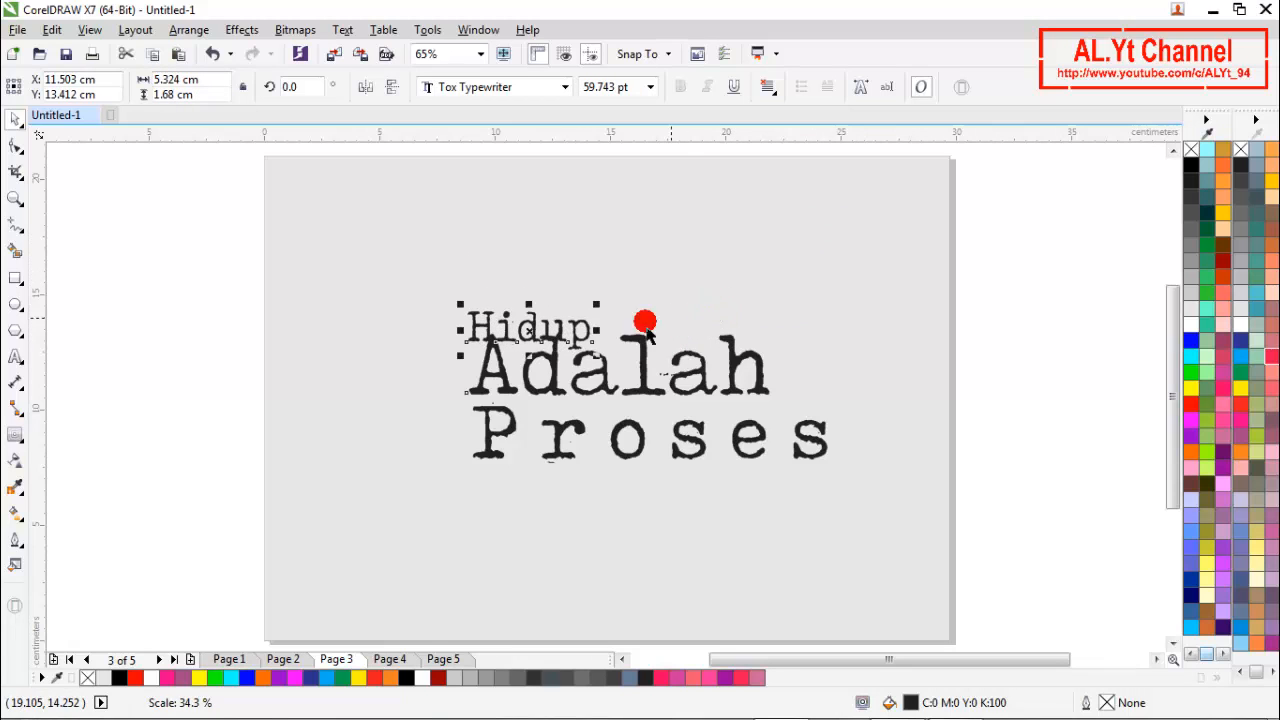
pyautogui.moveTo(523, 331); pyautogui.dragTo(531, 309)
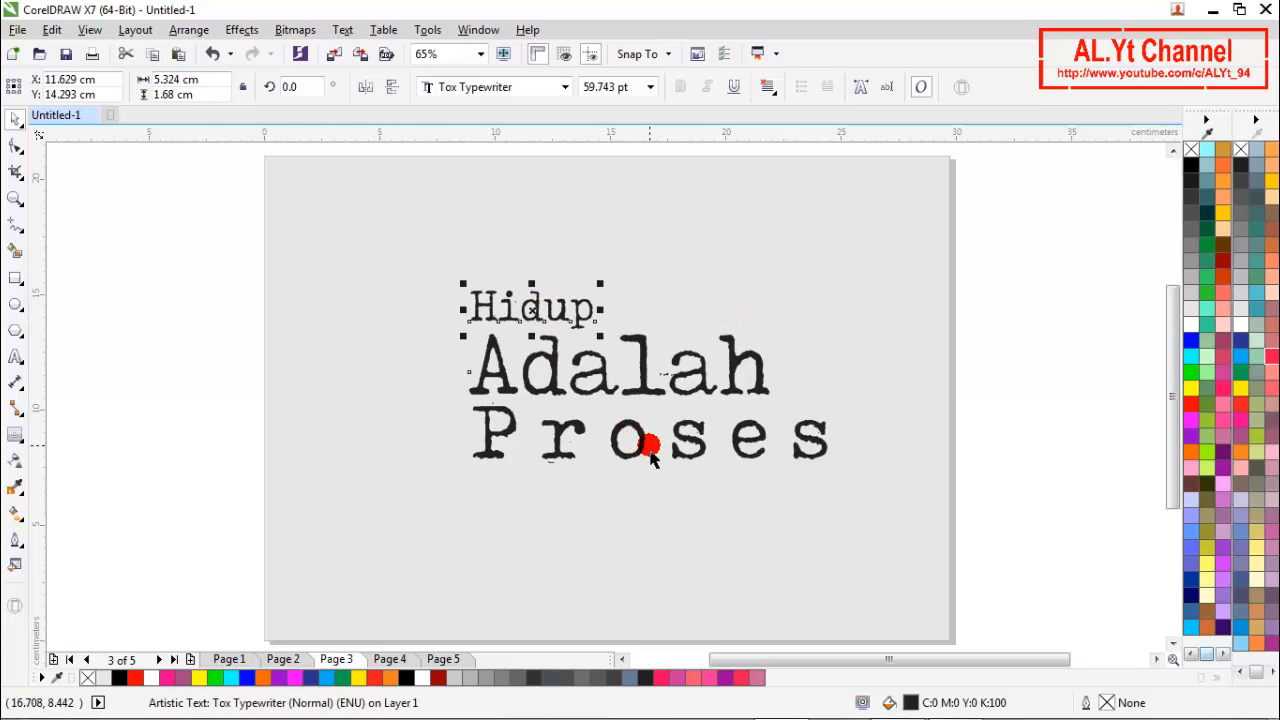
# Undo the resizing of Hidup, the letter spacing of Proses and the repositioning of Adalah and Proses
pyautogui.hotkey('ctrl', 'z')
pyautogui.hotkey('ctrl', 'z')
pyautogui.hotkey('ctrl', 'z')
pyautogui.hotkey('ctrl', 'z')
pyautogui.hotkey('ctrl', 'z')
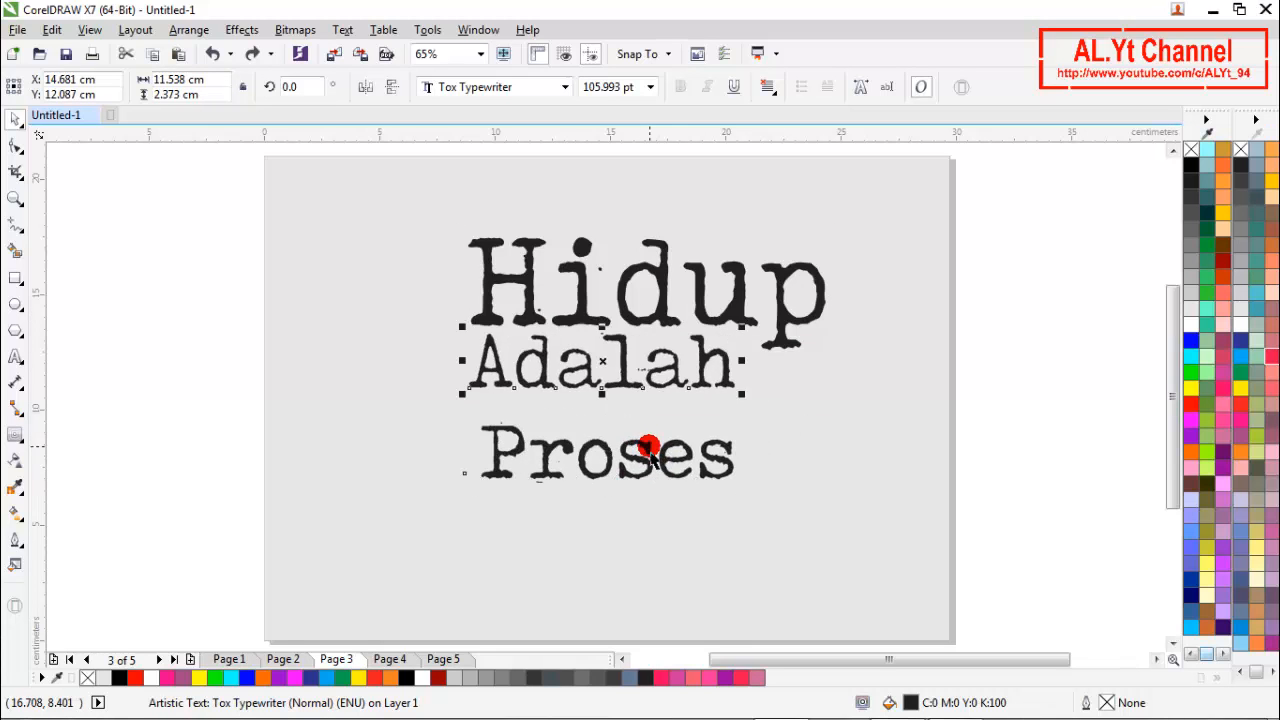
pyautogui.hotkey('ctrl', 'z')
# Scale Hidup down to about 71 pt and move it close above the beginning of Adalah
pyautogui.click(634, 322)
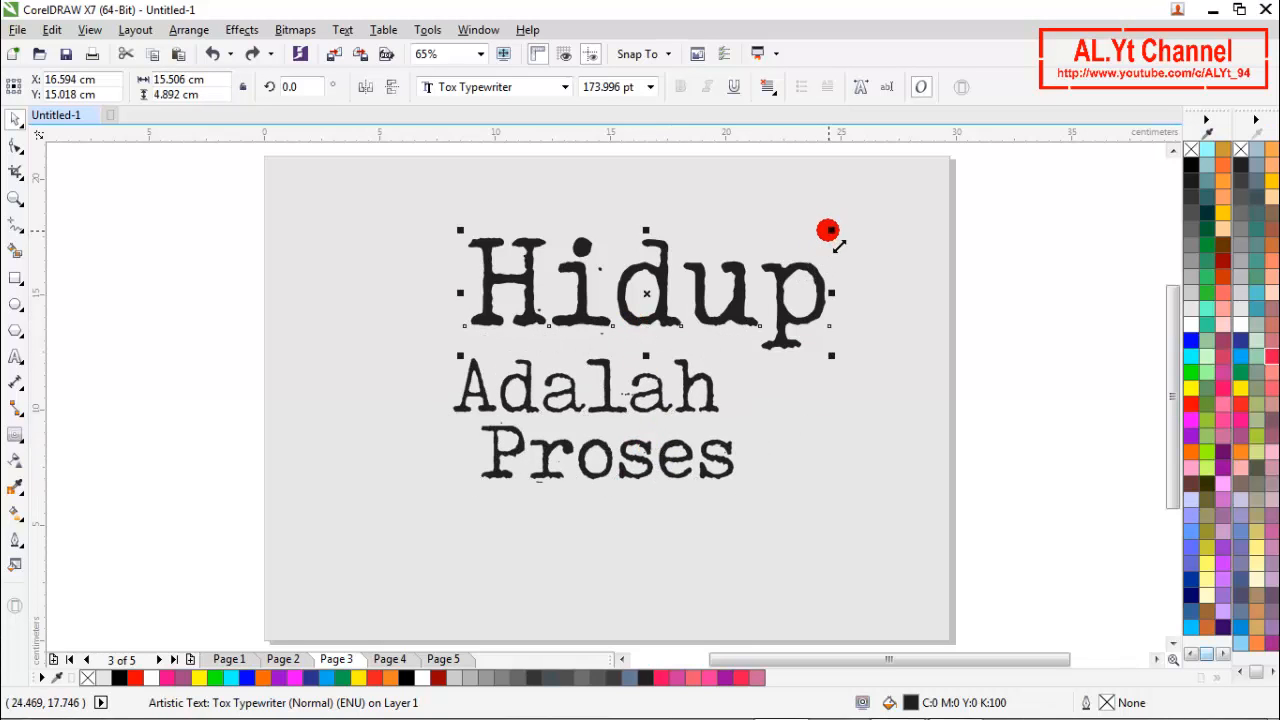
pyautogui.moveTo(838, 245); pyautogui.dragTo(624, 327)
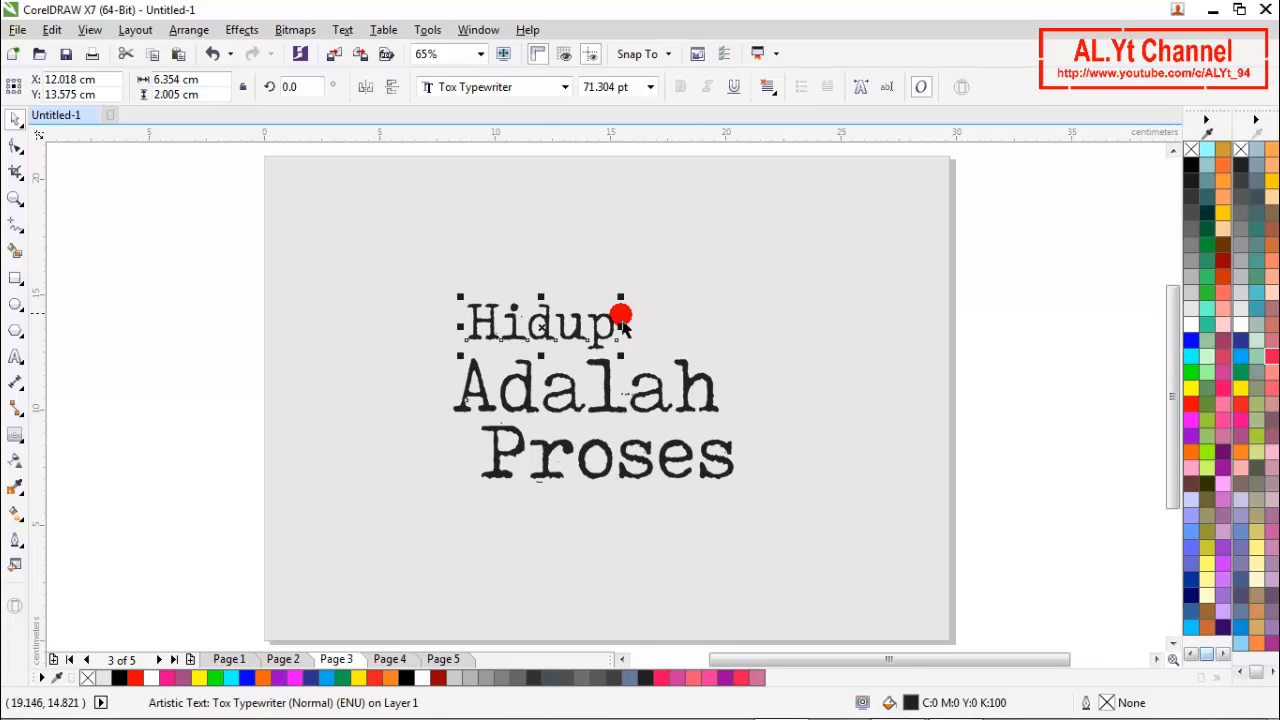
pyautogui.moveTo(544, 334)
pyautogui.mouseDown()
pyautogui.moveTo(540, 348)
pyautogui.moveTo(520, 342)
pyautogui.mouseUp()
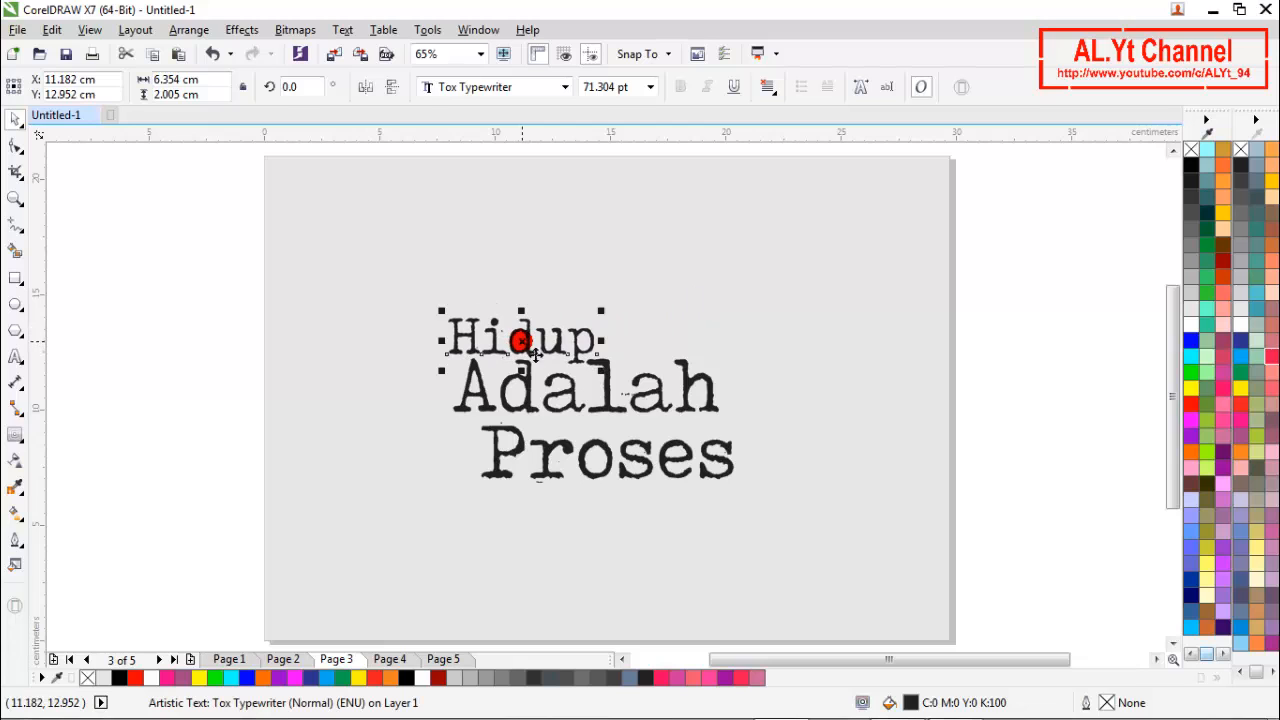
# Move Proses up under Adalah and scale it to about 73 pt, with its right end in line with Adalah's
pyautogui.moveTo(606, 470)
pyautogui.mouseDown()
pyautogui.moveTo(660, 468)
pyautogui.moveTo(608, 428)
pyautogui.moveTo(607, 470)
pyautogui.moveTo(584, 463)
pyautogui.mouseUp()
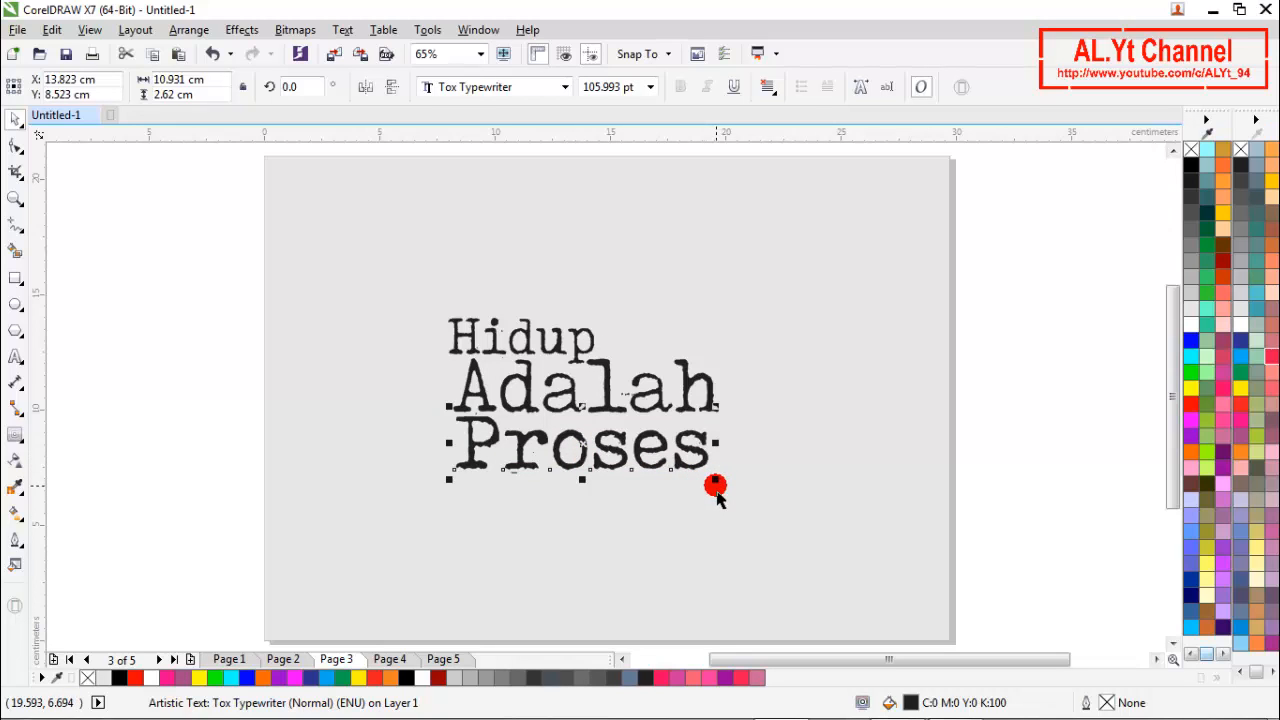
pyautogui.moveTo(726, 498); pyautogui.dragTo(677, 466)
pyautogui.click(777, 406)
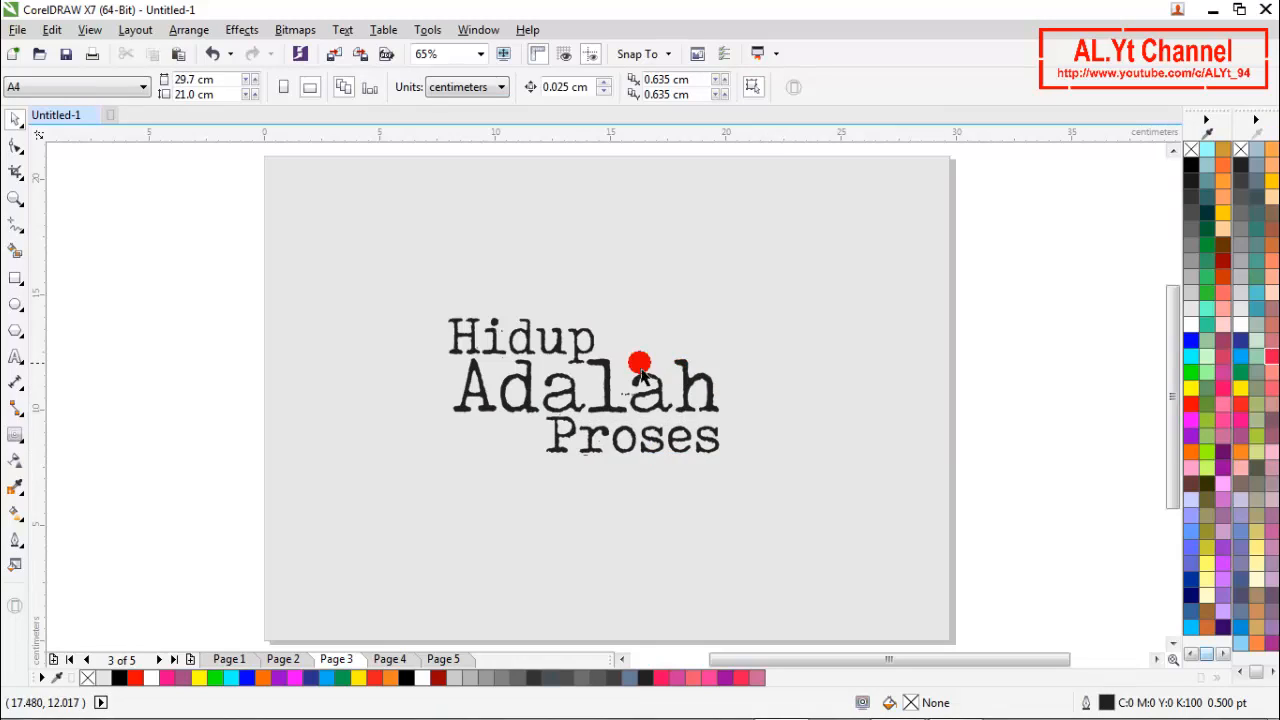
# Enlarge Hidup to about 102 pt and shift it slightly right so it sits directly above Adalah
pyautogui.click(590, 355)
pyautogui.moveTo(580, 336); pyautogui.dragTo(671, 302)
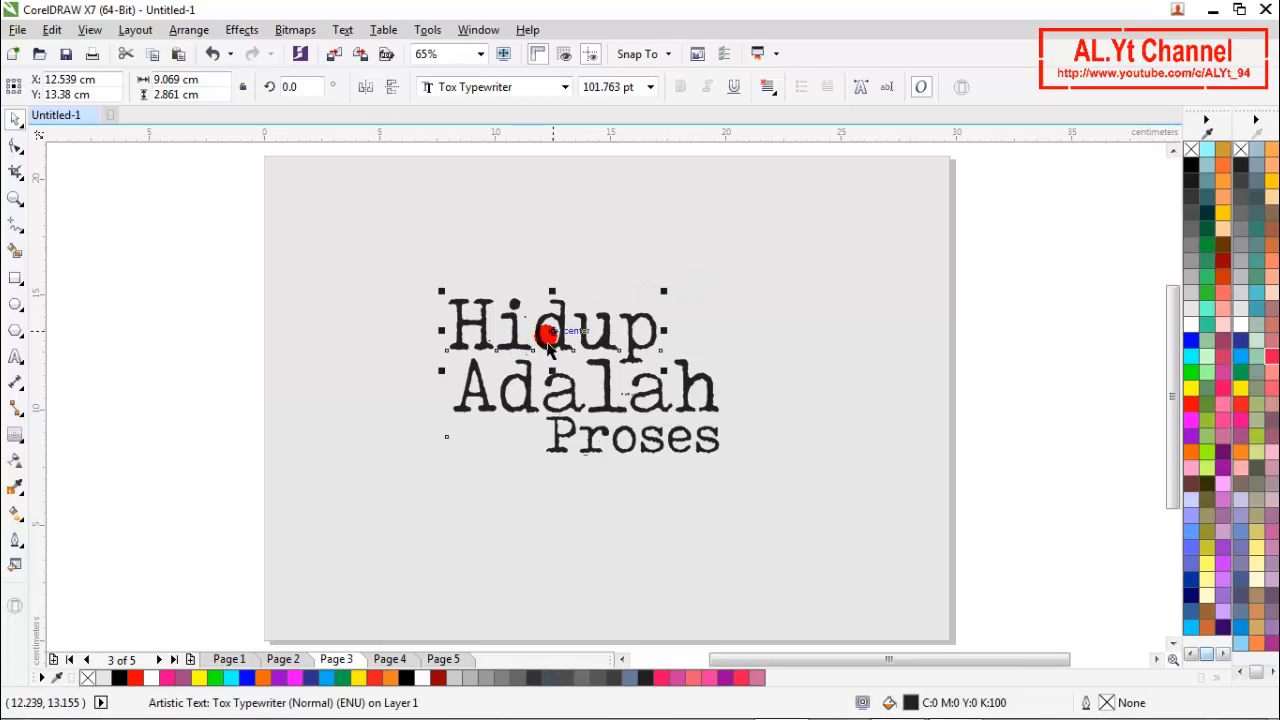
pyautogui.moveTo(548, 345); pyautogui.dragTo(580, 348)
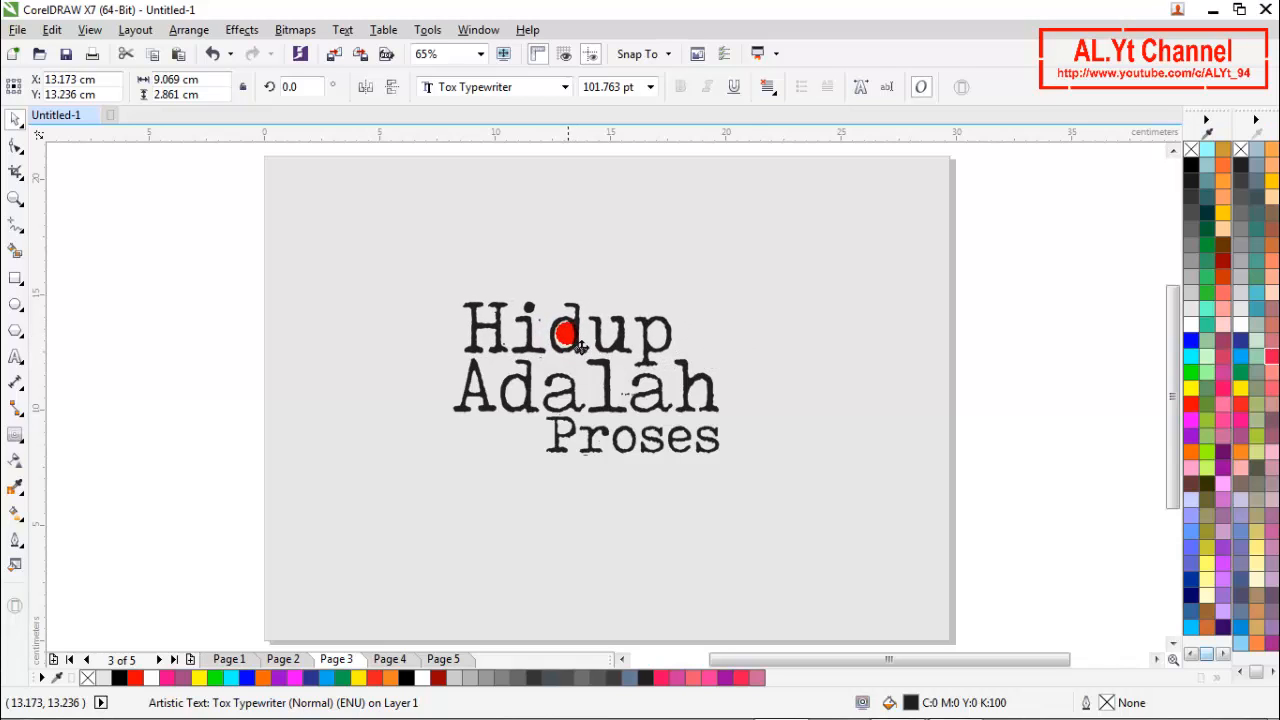
pyautogui.click(748, 328)
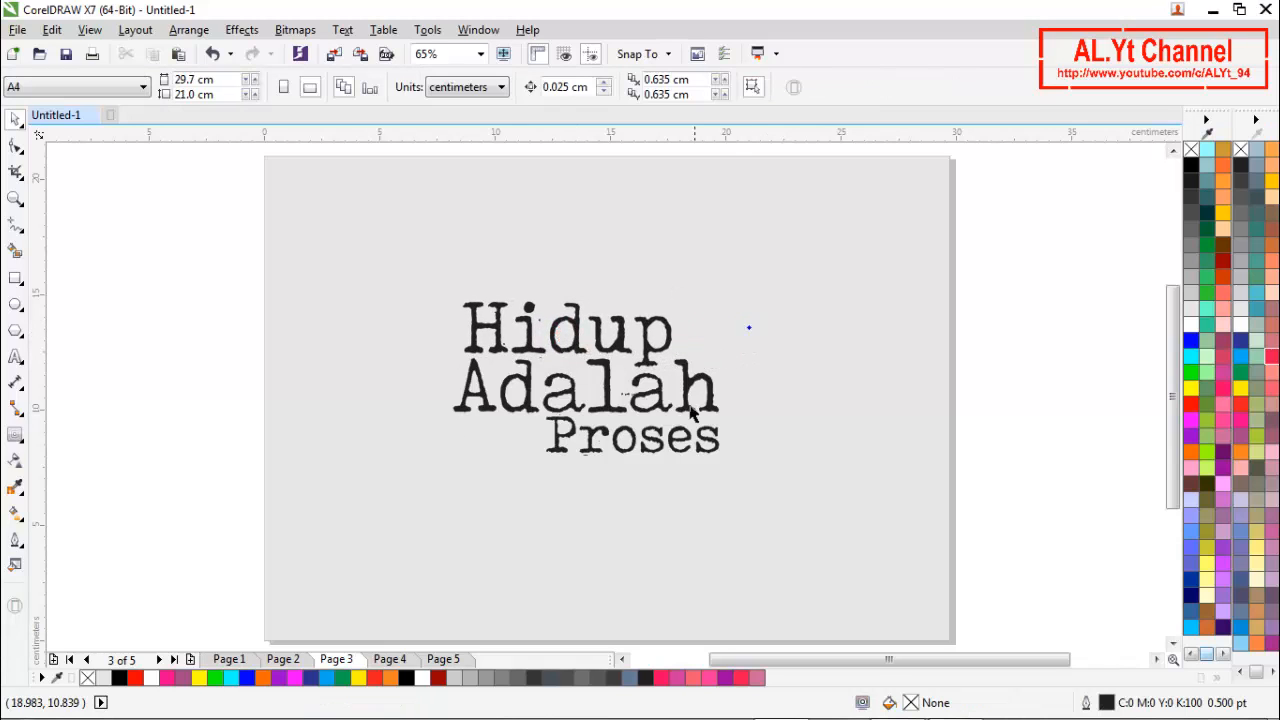
# Scale Adalah down to about 97 pt from its lower-left corner, so its start is indented under Hidup
pyautogui.click(588, 460)
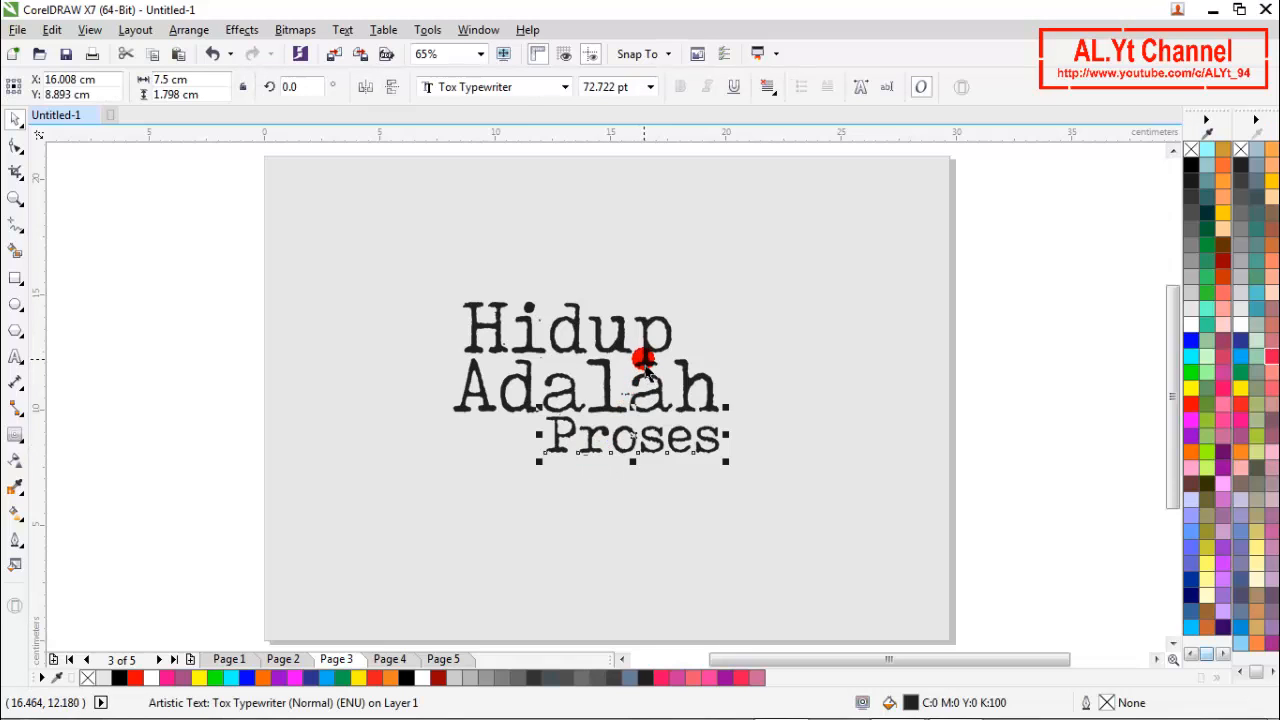
pyautogui.click(777, 358)
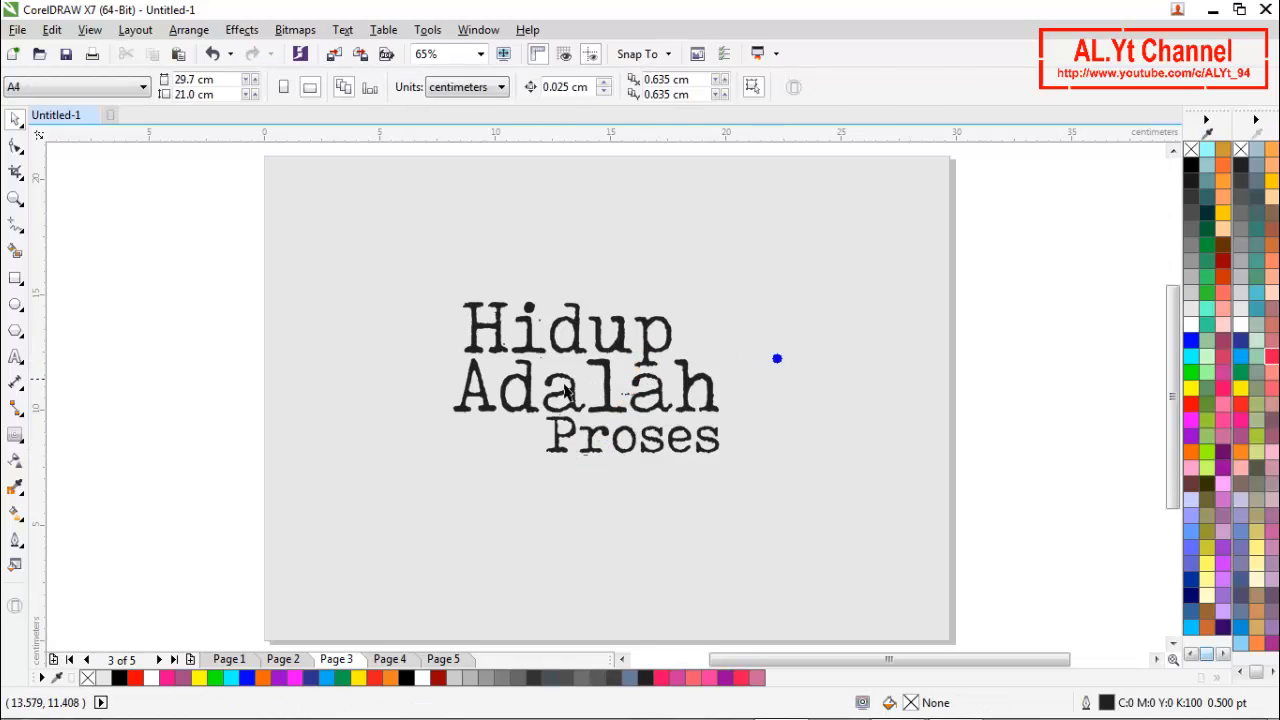
pyautogui.click(506, 406)
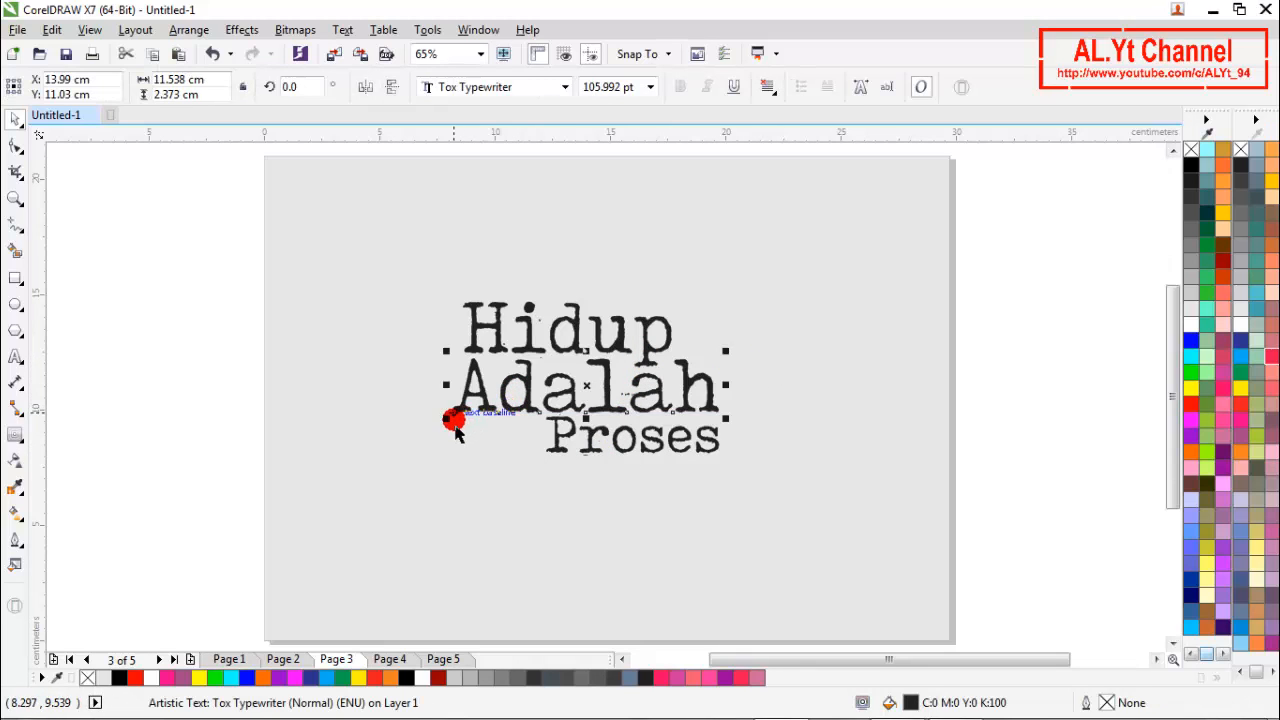
pyautogui.moveTo(446, 420); pyautogui.dragTo(469, 418)
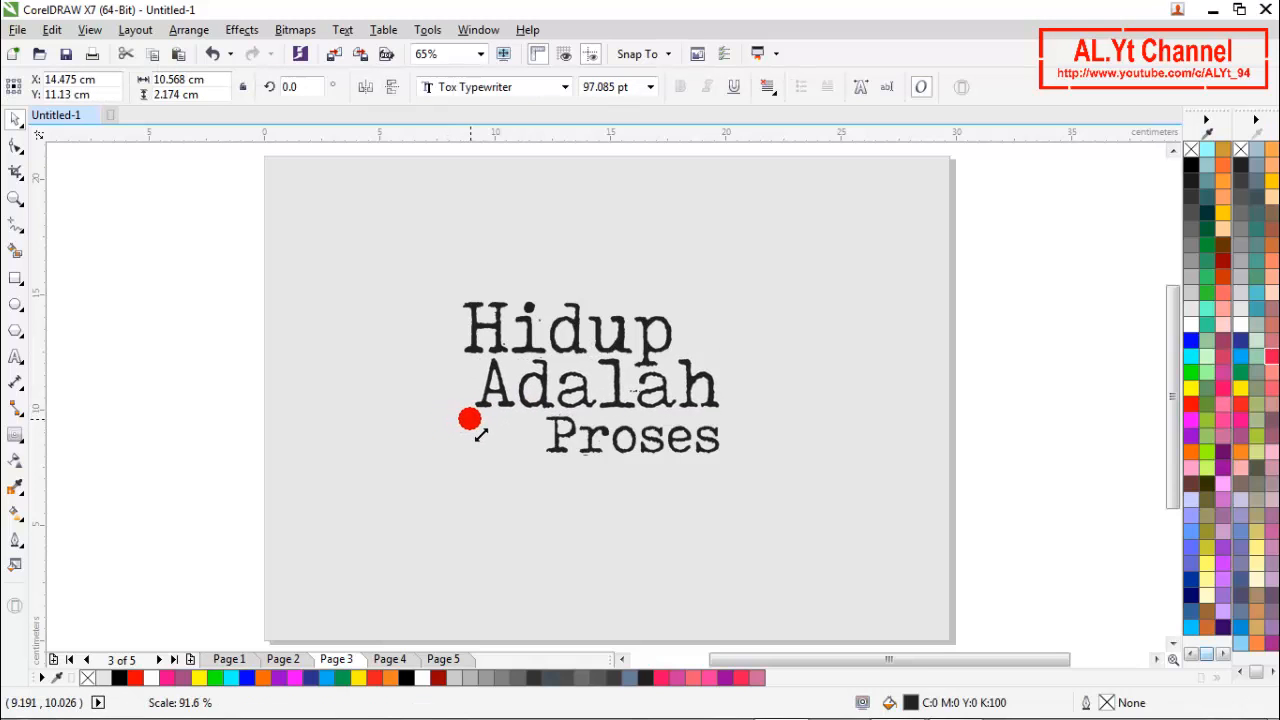
pyautogui.click(791, 391)
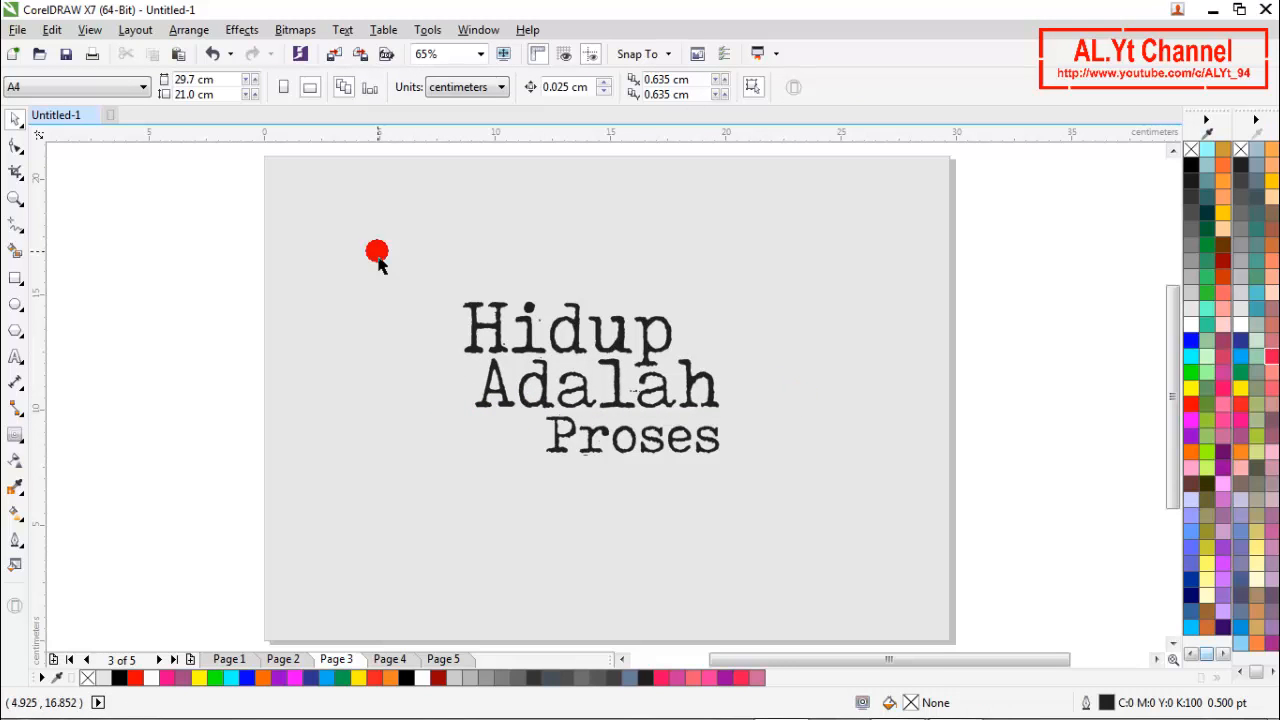
# Select the words Hidup, Adalah and Proses together and convert them to curves
pyautogui.moveTo(378, 255); pyautogui.dragTo(808, 517)
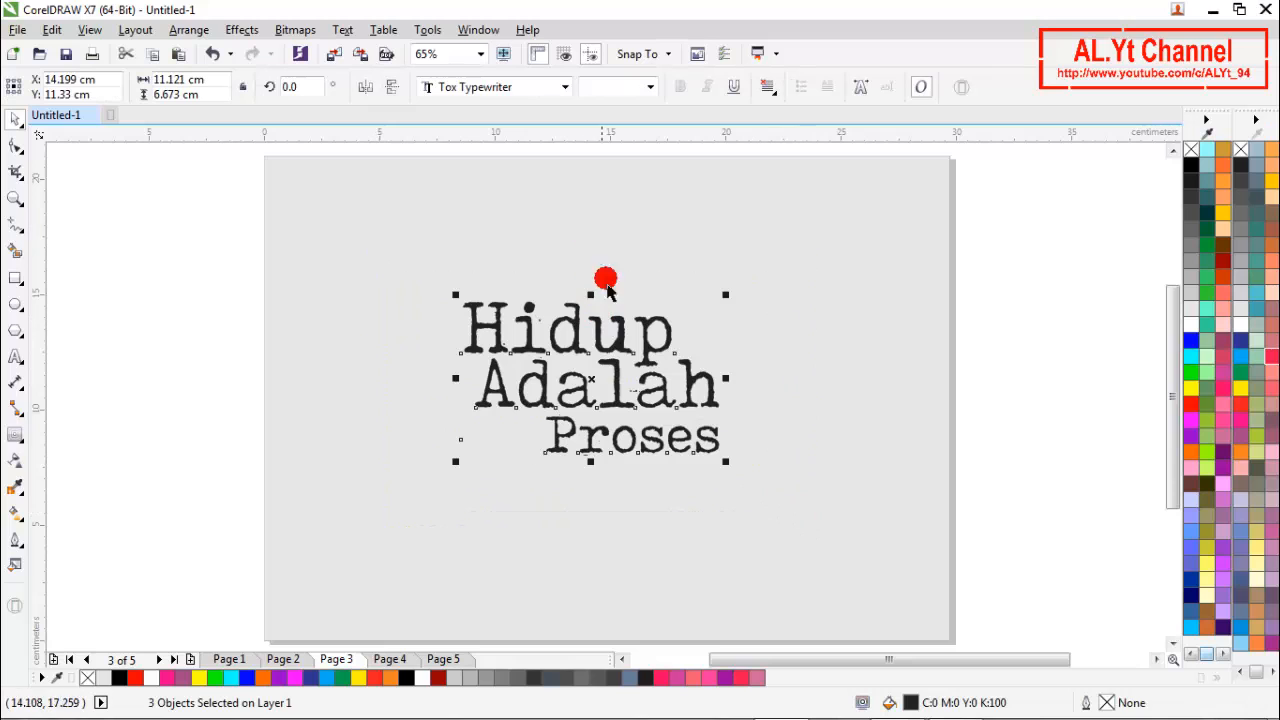
pyautogui.rightClick(637, 360)
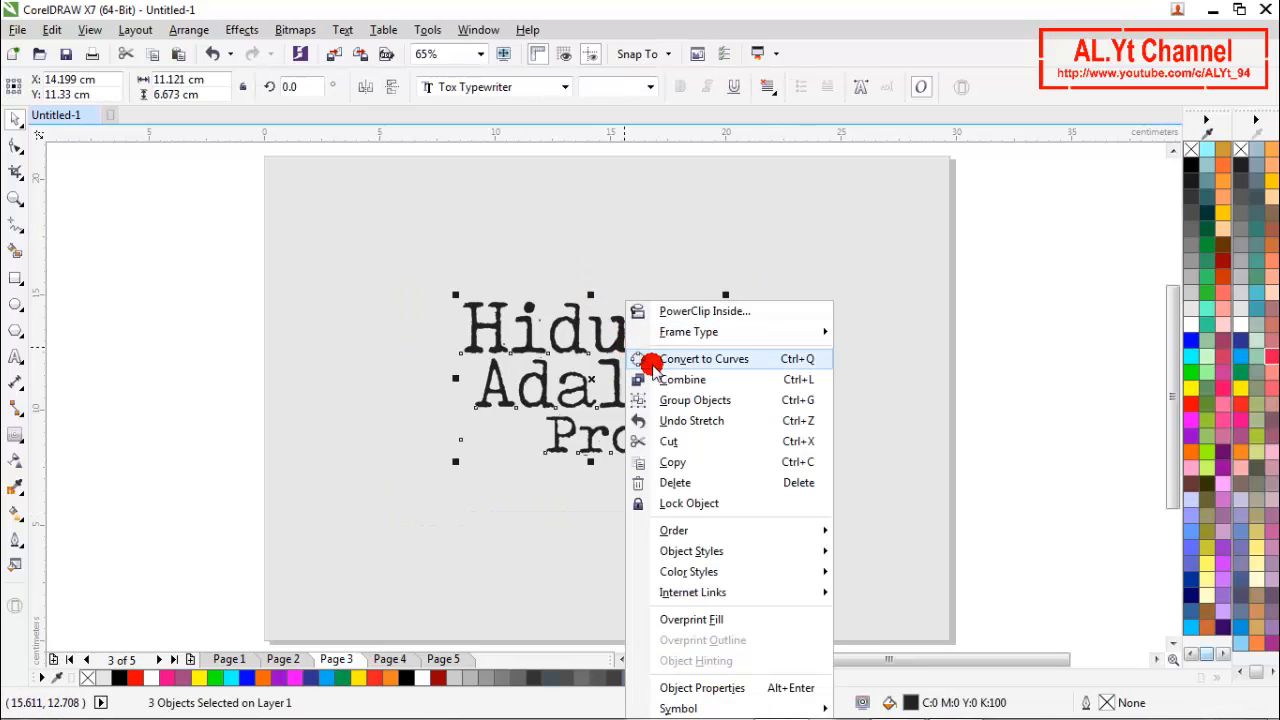
pyautogui.click(660, 359)
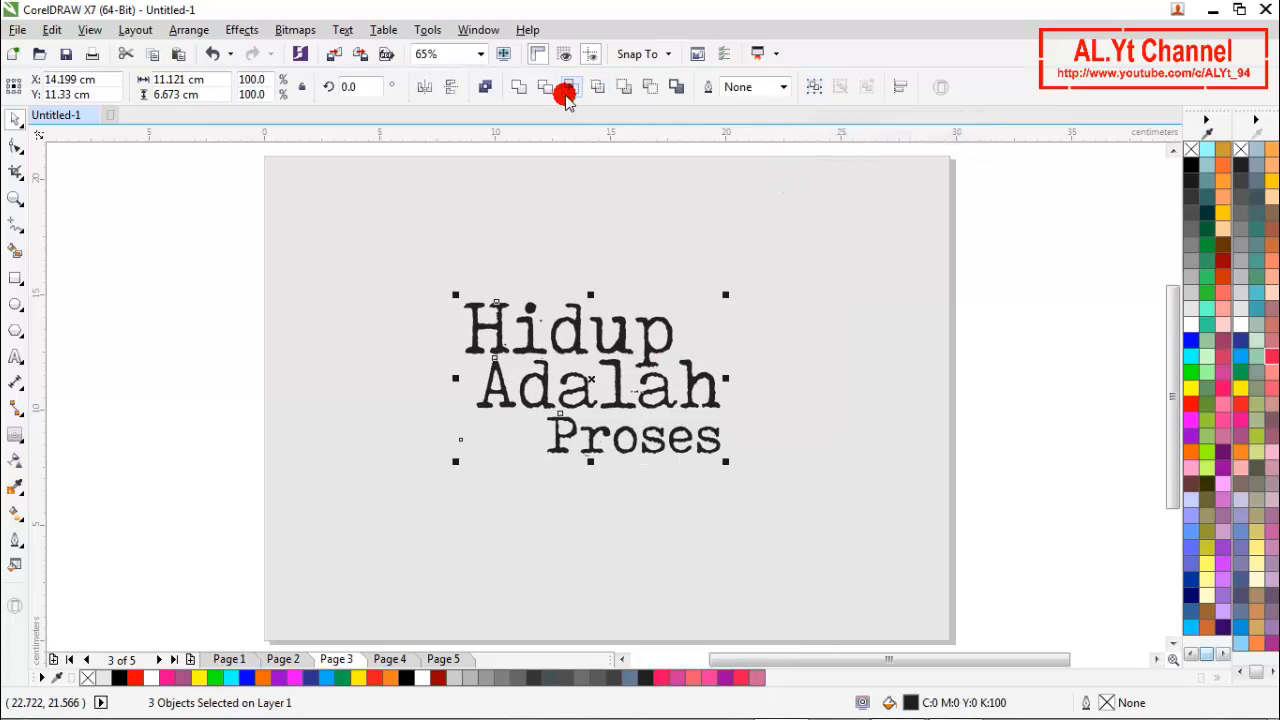
# Weld the three converted words into a single curve object and fill it with black (#000000)
pyautogui.click(524, 92)
pyautogui.click(543, 186)
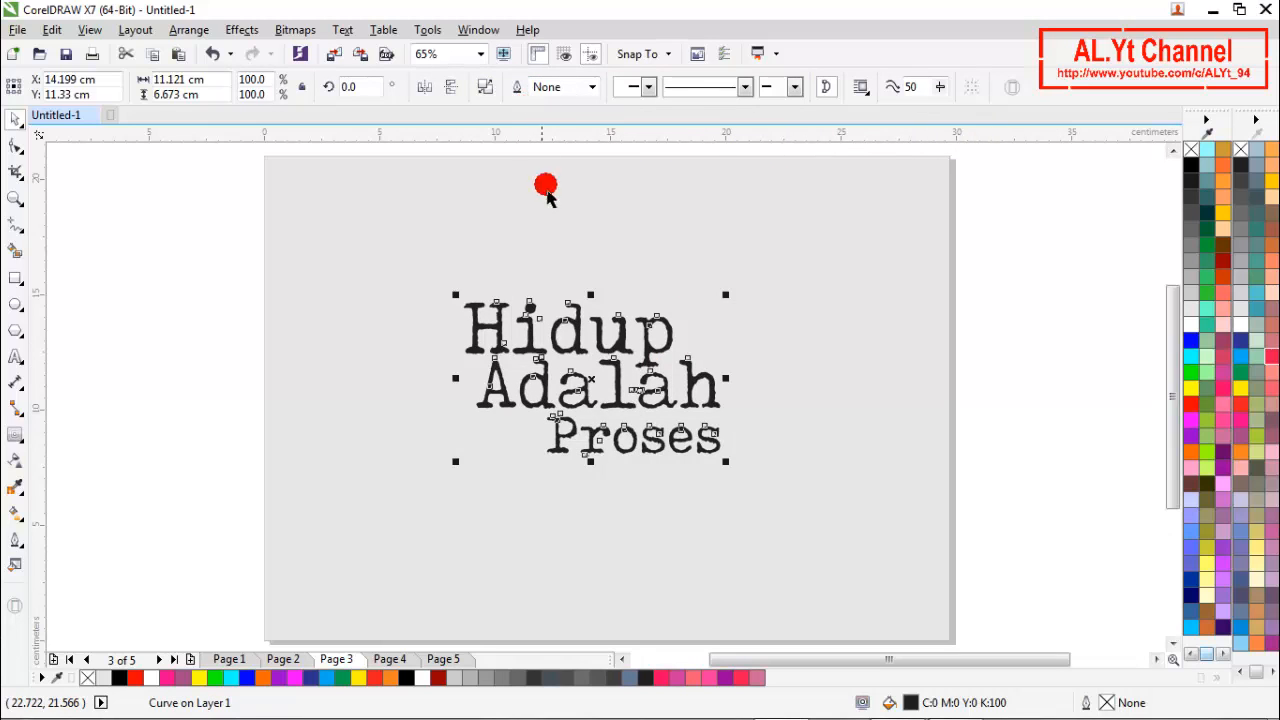
pyautogui.click(557, 417)
pyautogui.click(1191, 166)
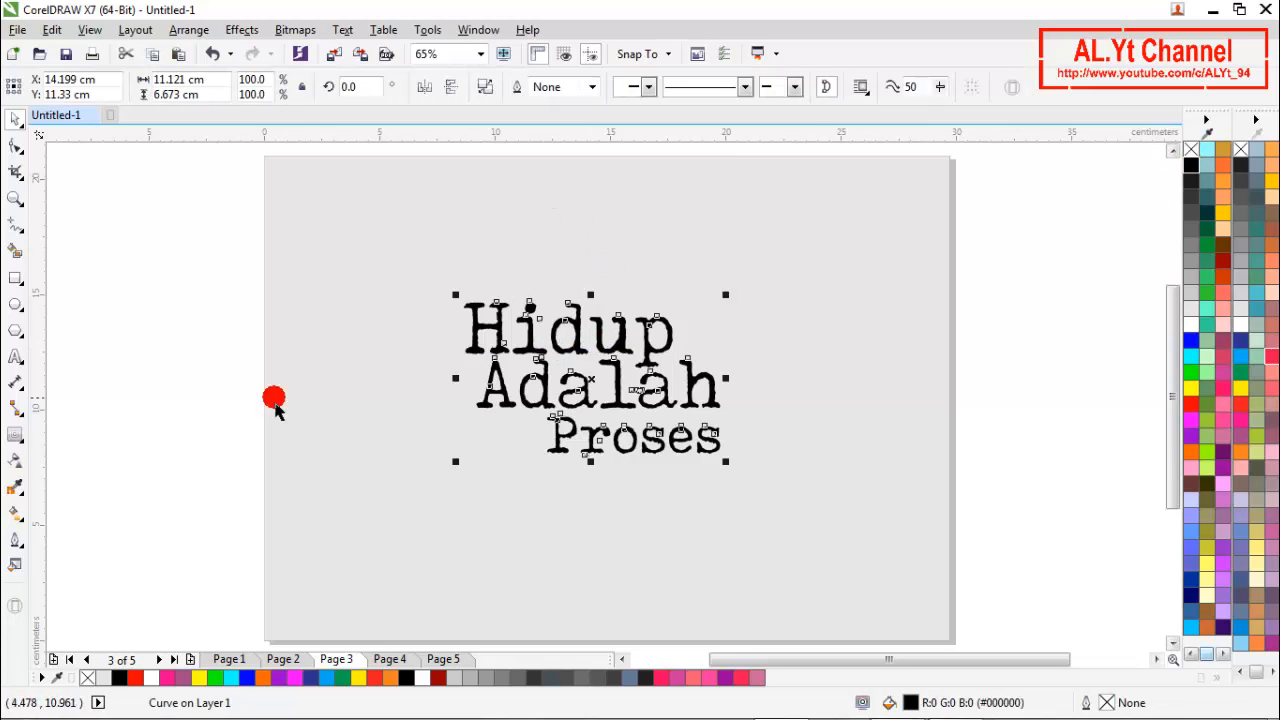
# Add a one-step outside contour of about 0.893 cm around the welded lettering and set its fill colour to red
pyautogui.click(13, 434)
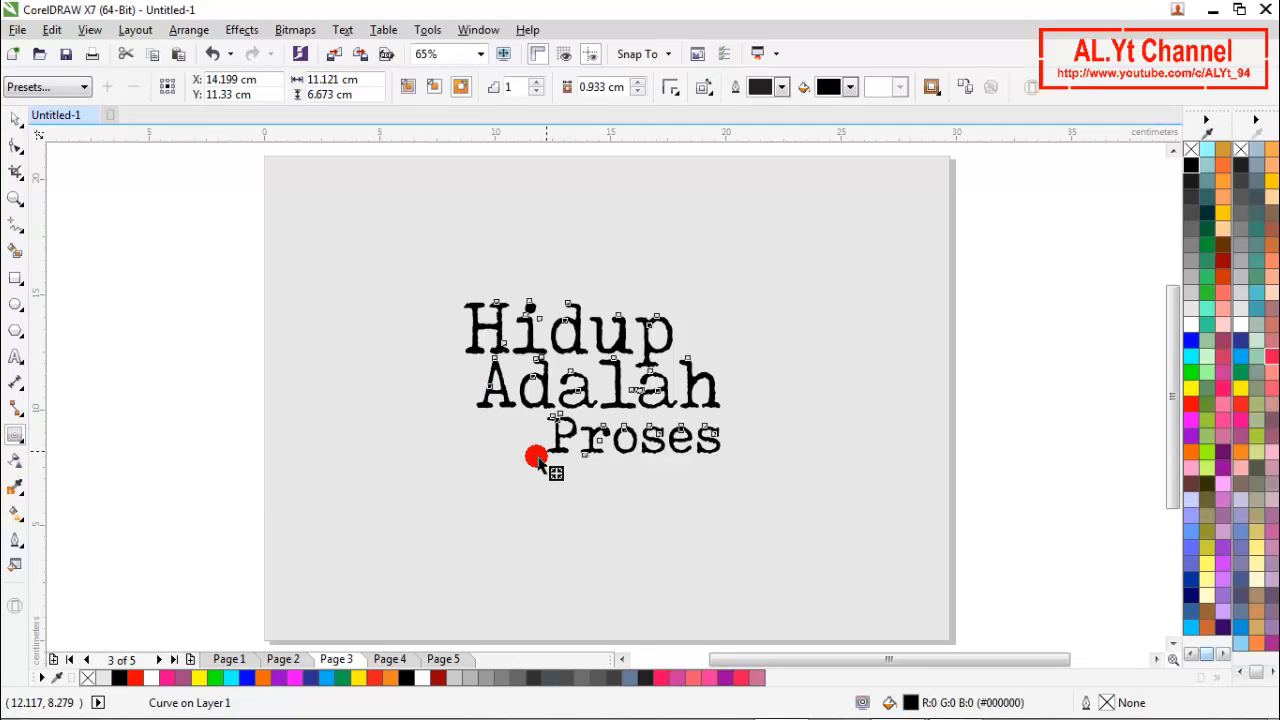
pyautogui.moveTo(538, 458); pyautogui.dragTo(549, 468)
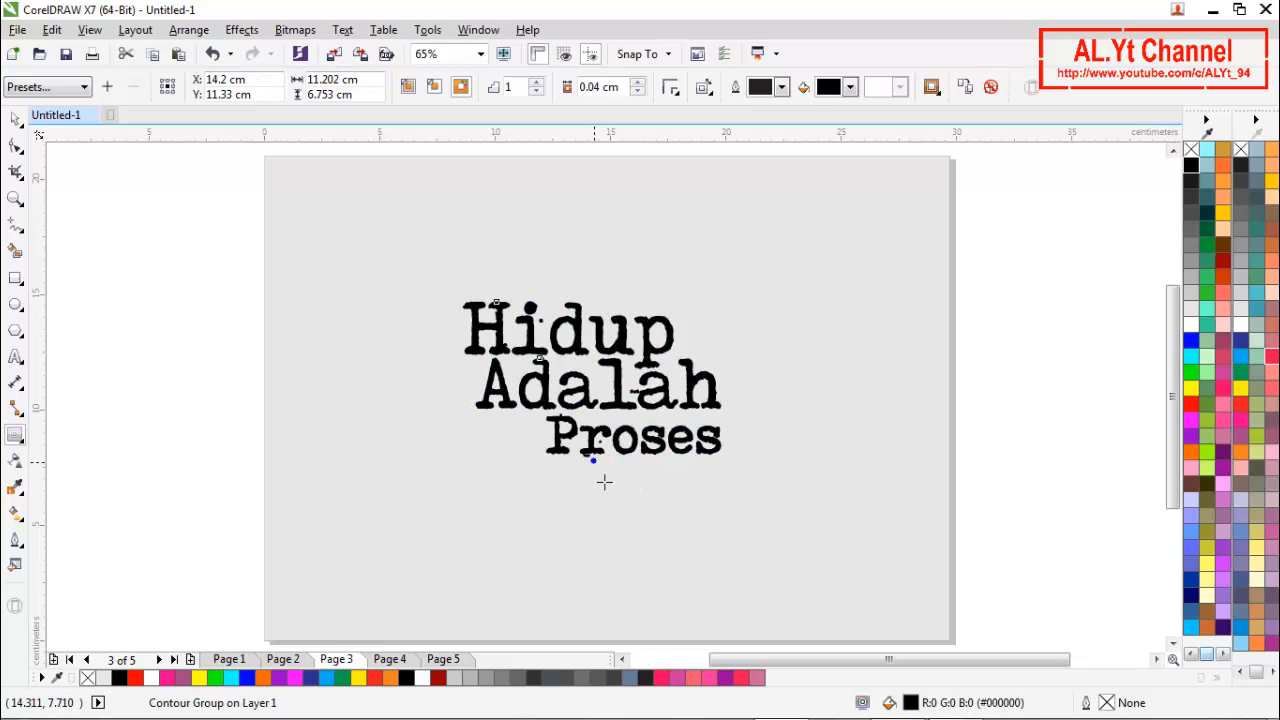
pyautogui.moveTo(594, 461); pyautogui.dragTo(595, 476)
pyautogui.moveTo(629, 457); pyautogui.dragTo(591, 462)
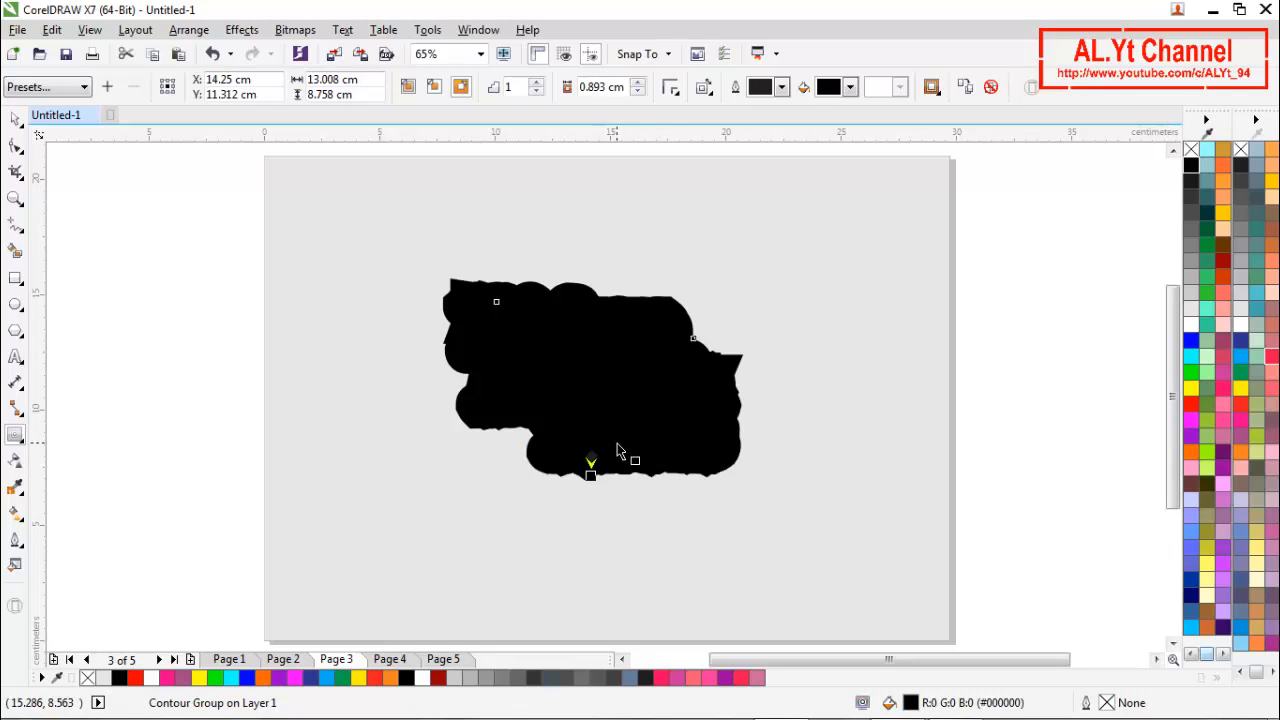
pyautogui.click(850, 87)
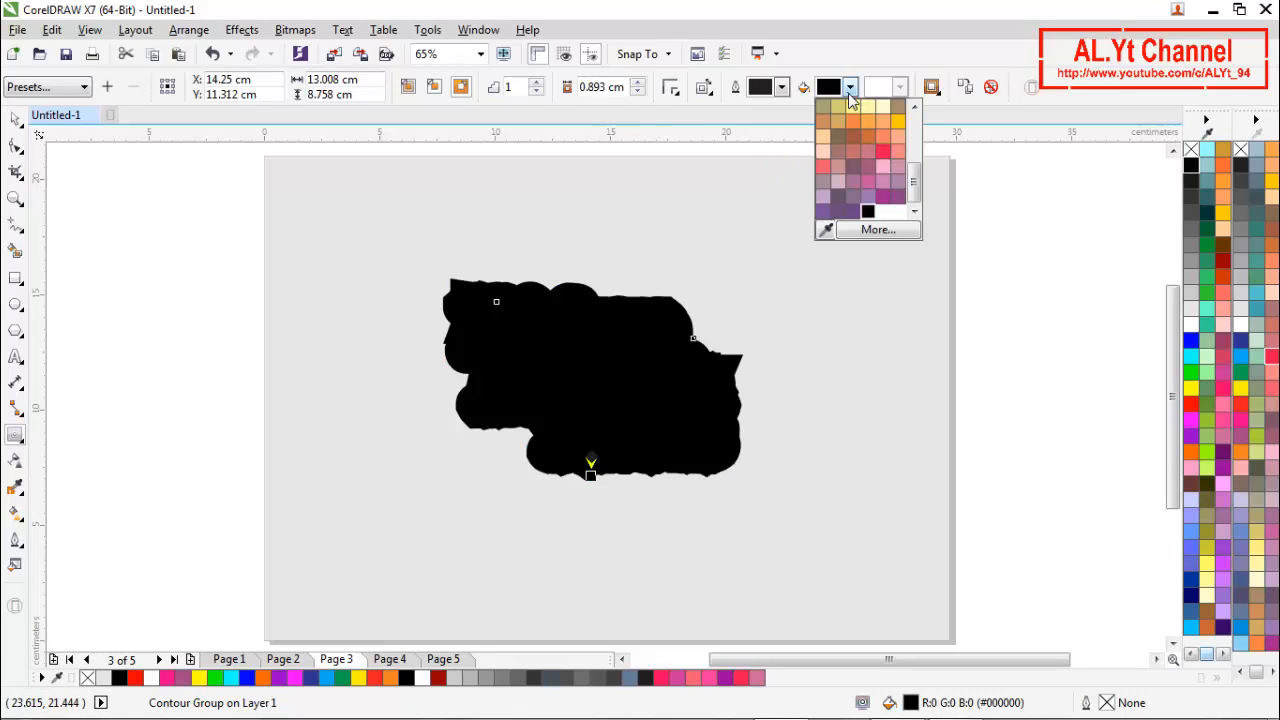
pyautogui.click(830, 230)
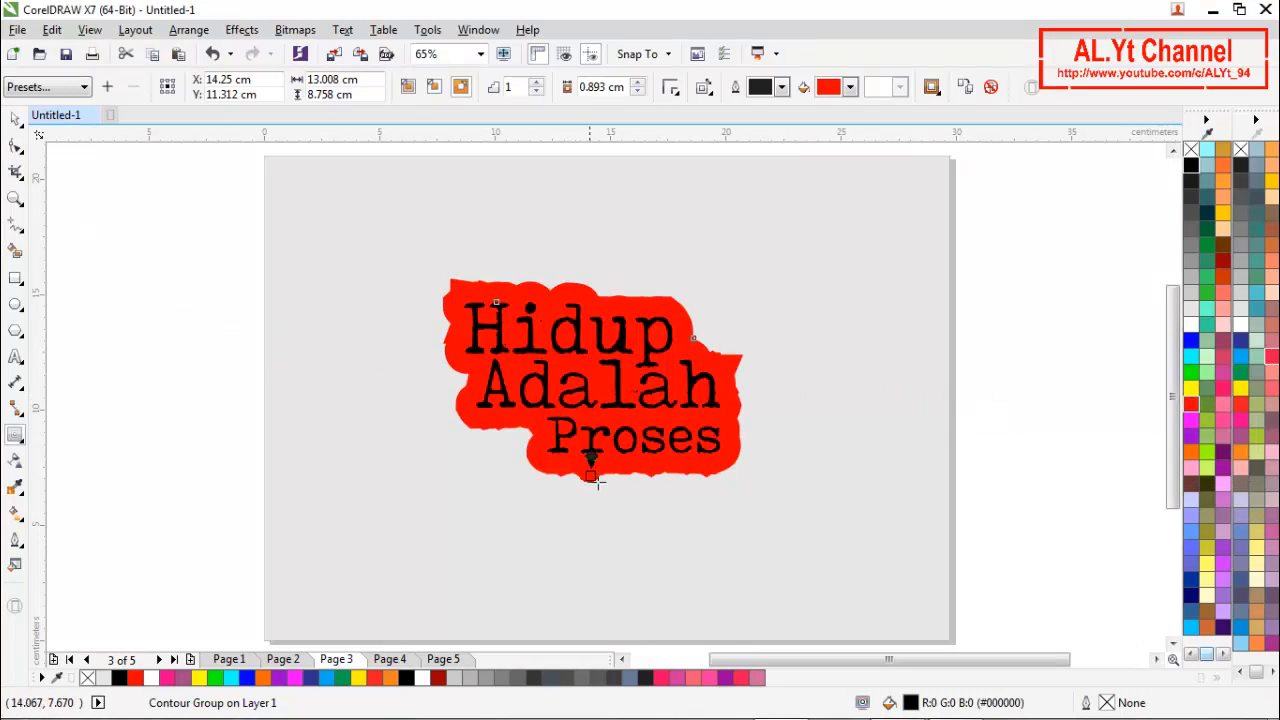
# Reduce the red contour's offset around the lettering to about 0.3 cm
pyautogui.scroll(3, 594, 481)
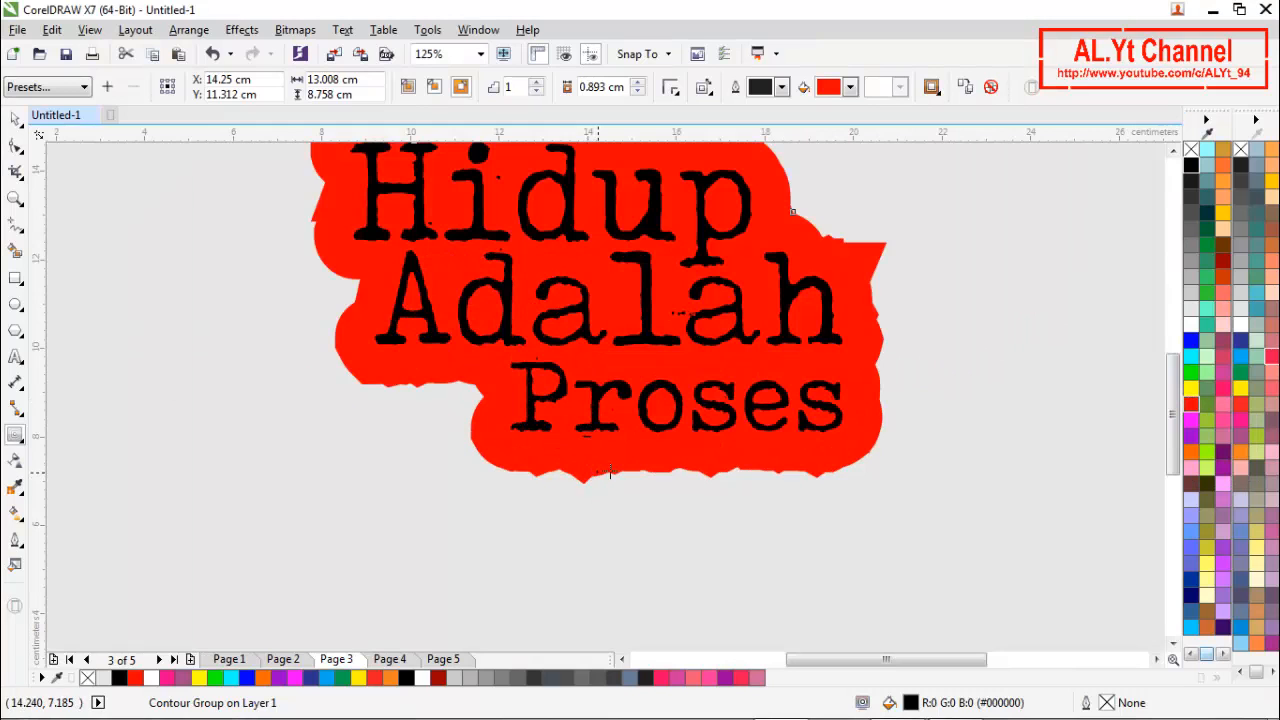
pyautogui.moveTo(604, 452); pyautogui.dragTo(613, 460)
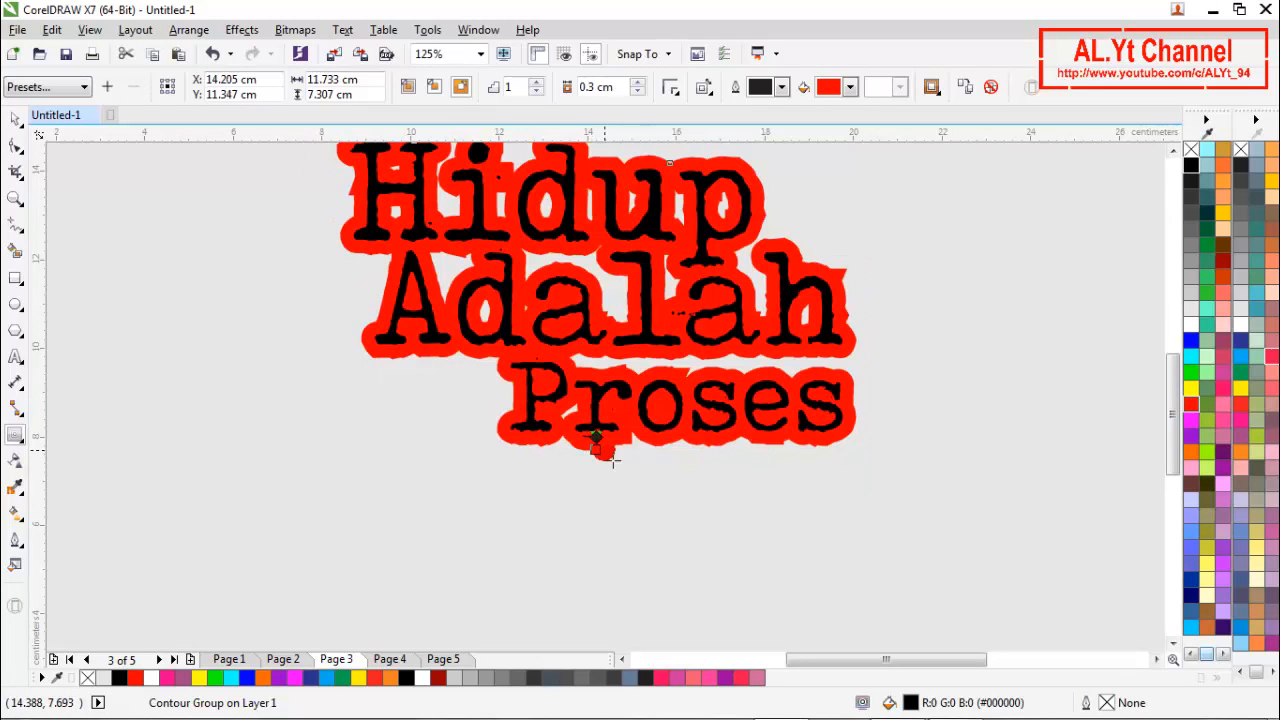
pyautogui.scroll(-3, 613, 460)
pyautogui.scroll(3, 597, 460)
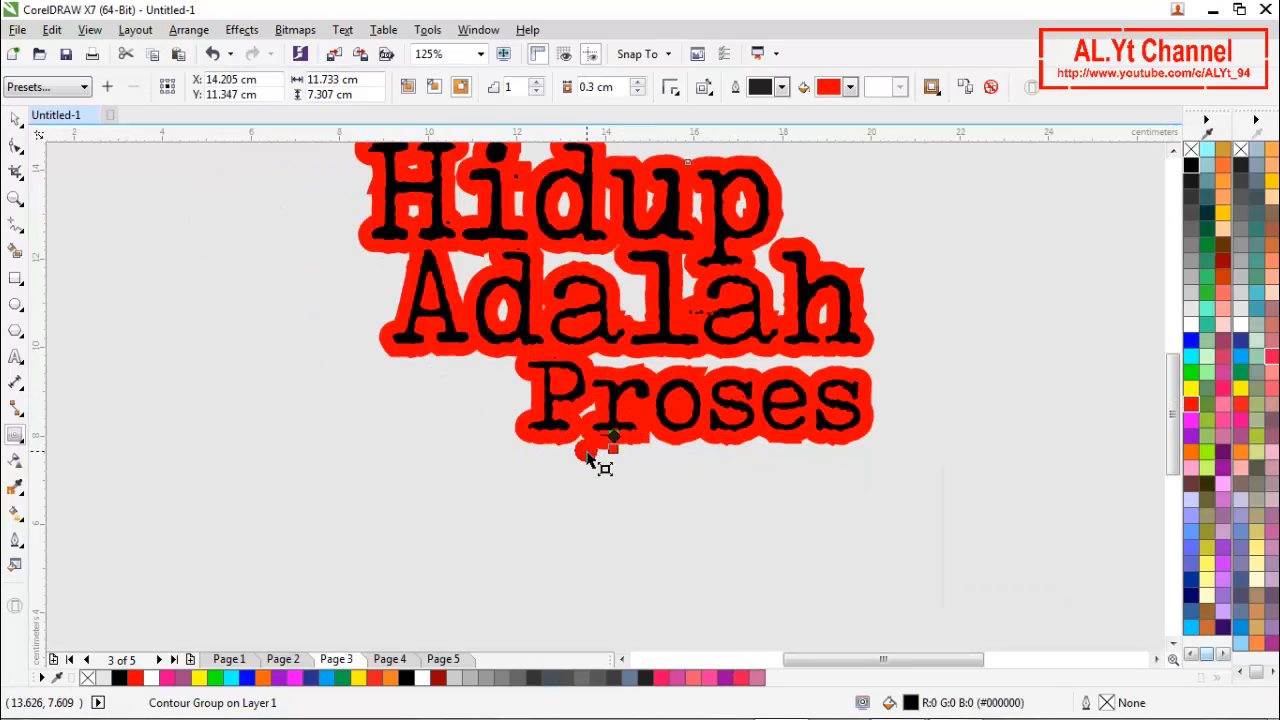
# Reduce the red contour's offset around the lettering to 0.223 cm
pyautogui.scroll(2, 589, 457)
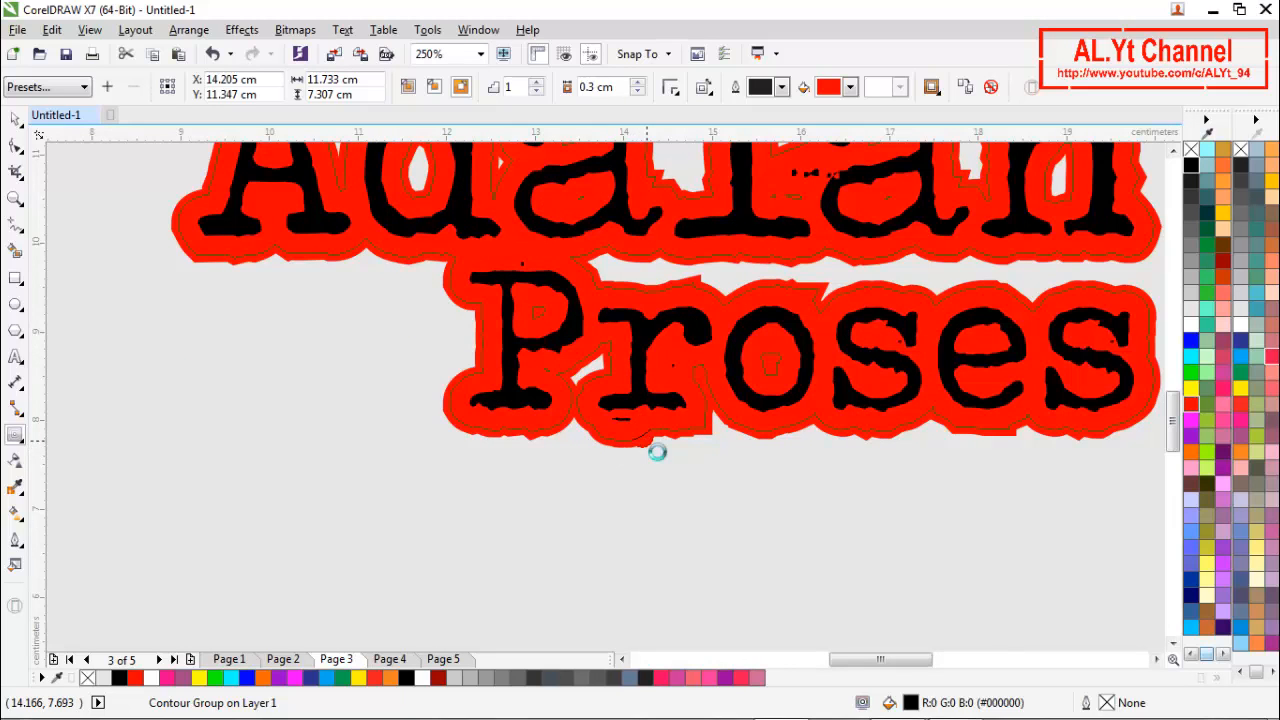
pyautogui.scroll(-2, 650, 451)
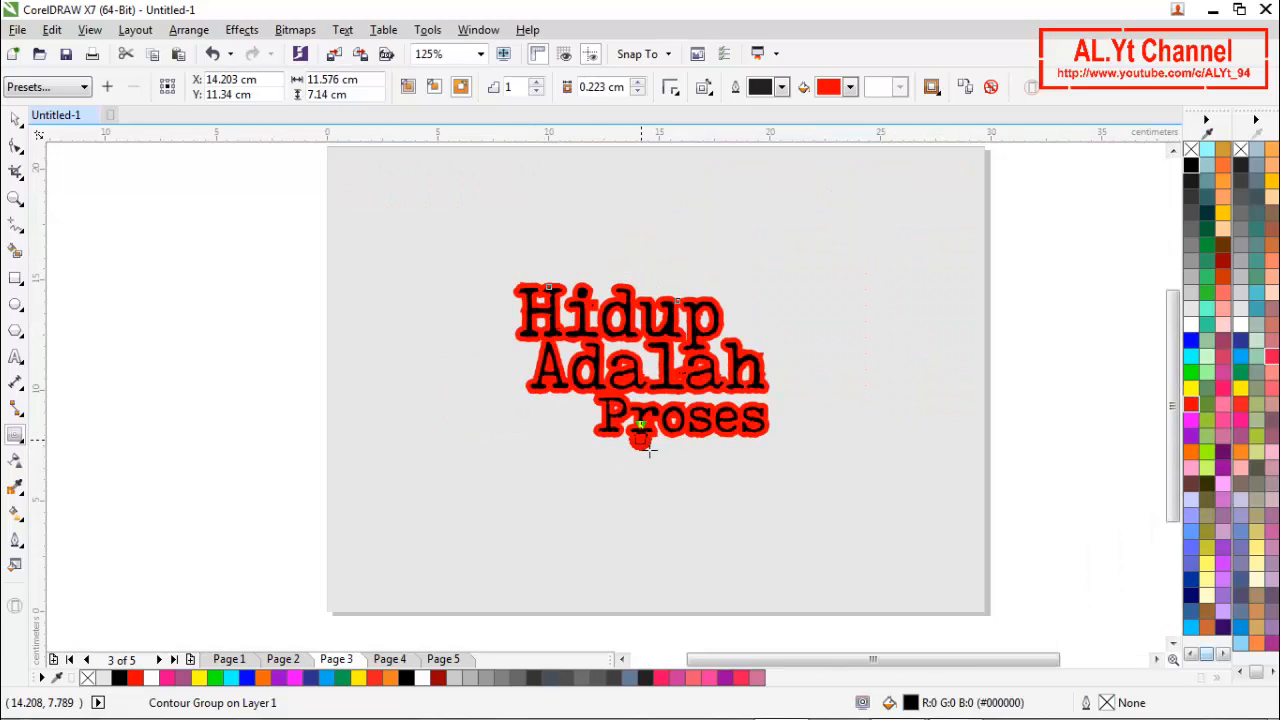
pyautogui.click(17, 120)
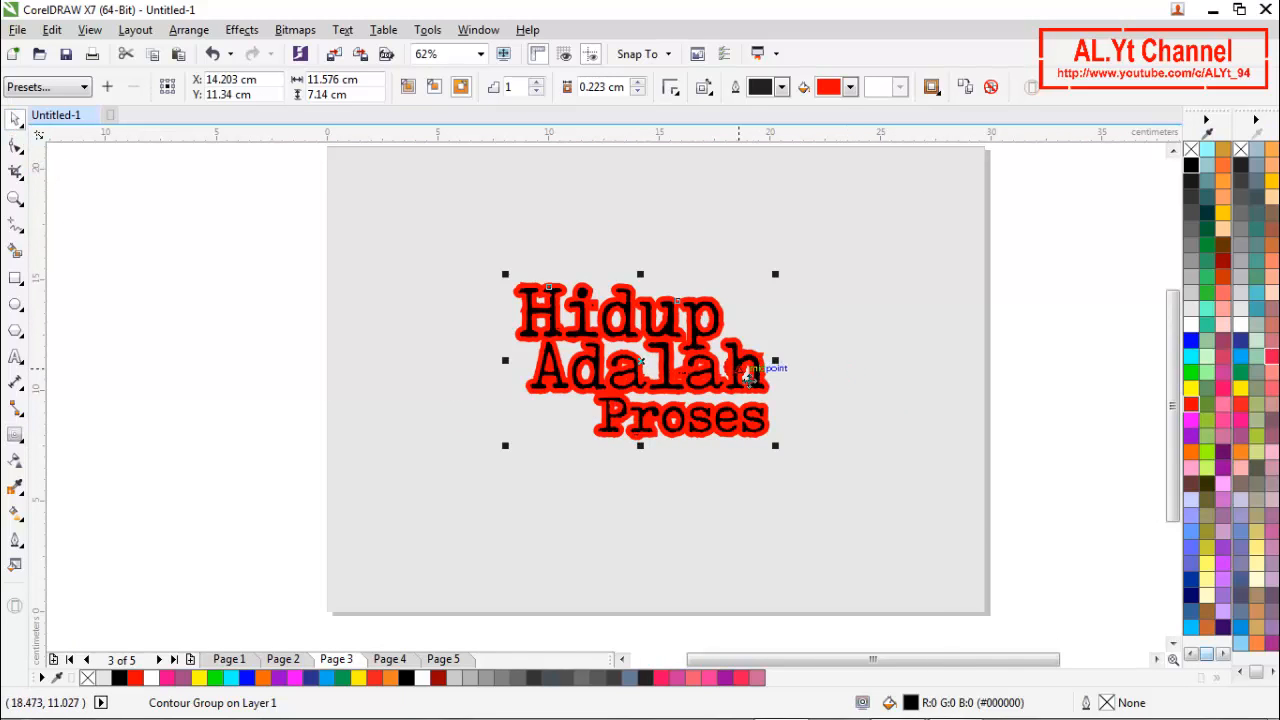
# Copy and paste the lettering with its red contour, and move the copy up and to the right of the original
pyautogui.rightClick(737, 368)
pyautogui.click(795, 462)
pyautogui.rightClick(1022, 308)
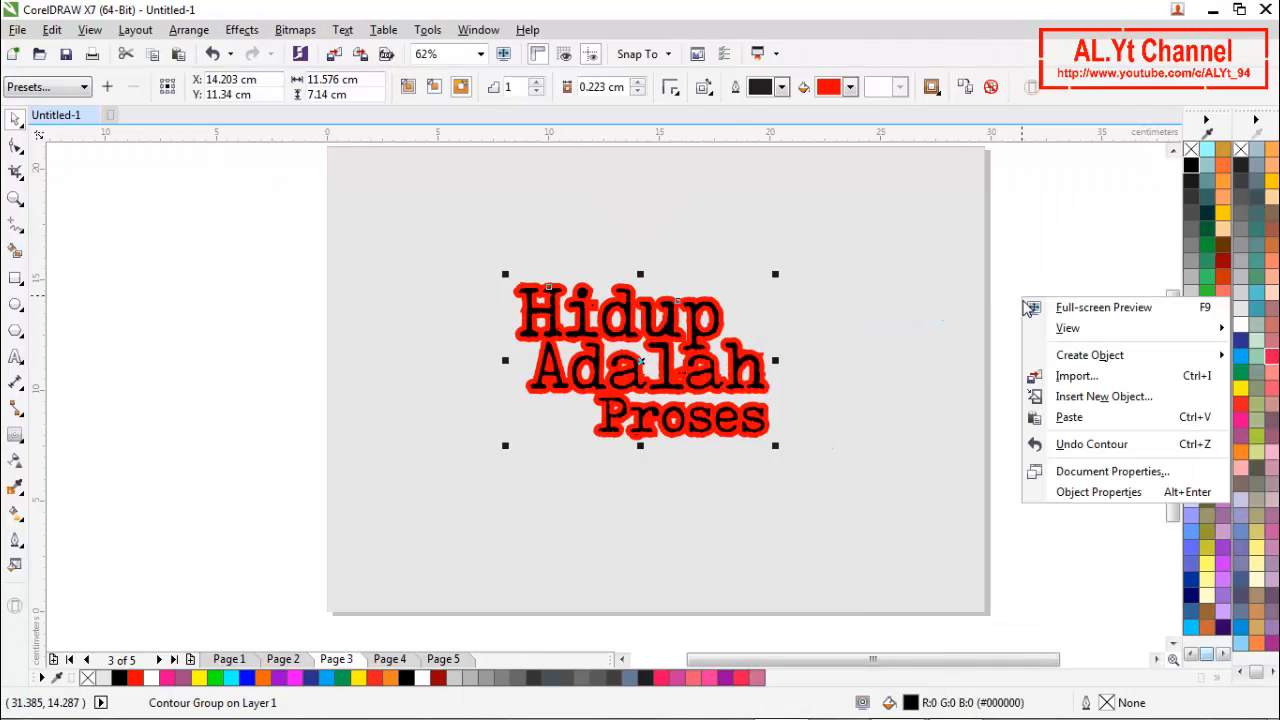
pyautogui.click(1042, 424)
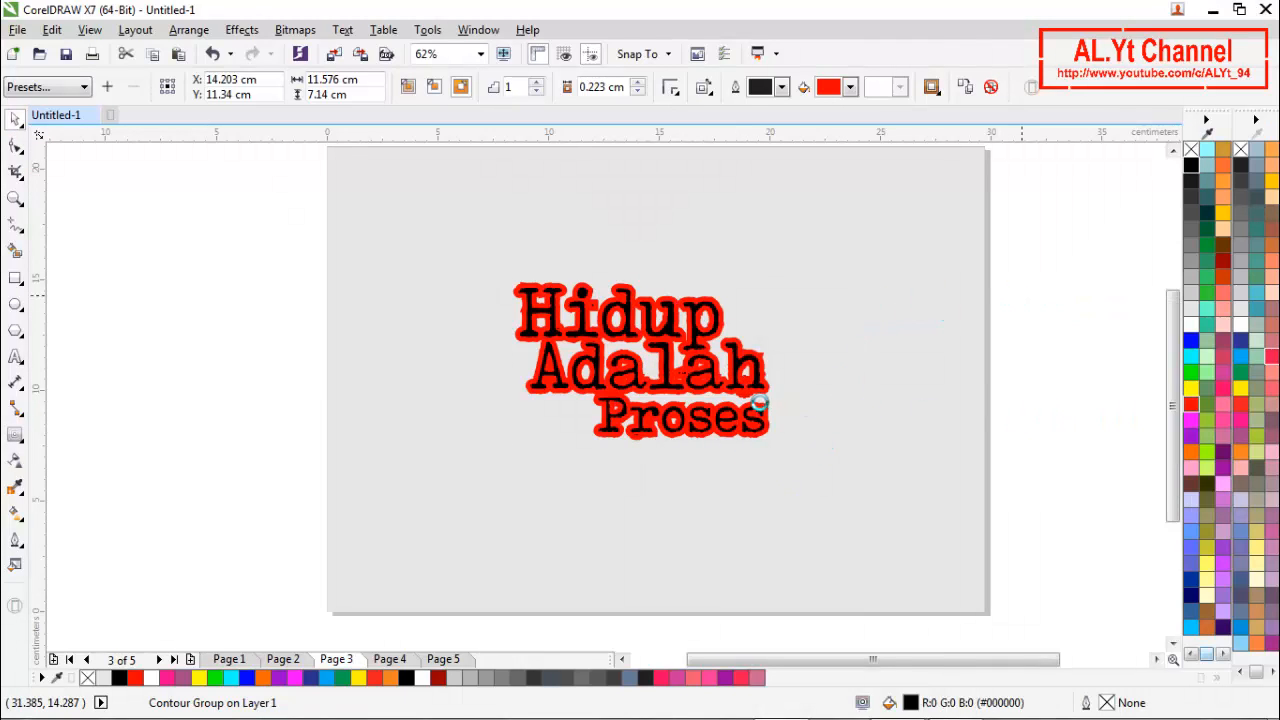
pyautogui.moveTo(718, 390); pyautogui.dragTo(896, 283)
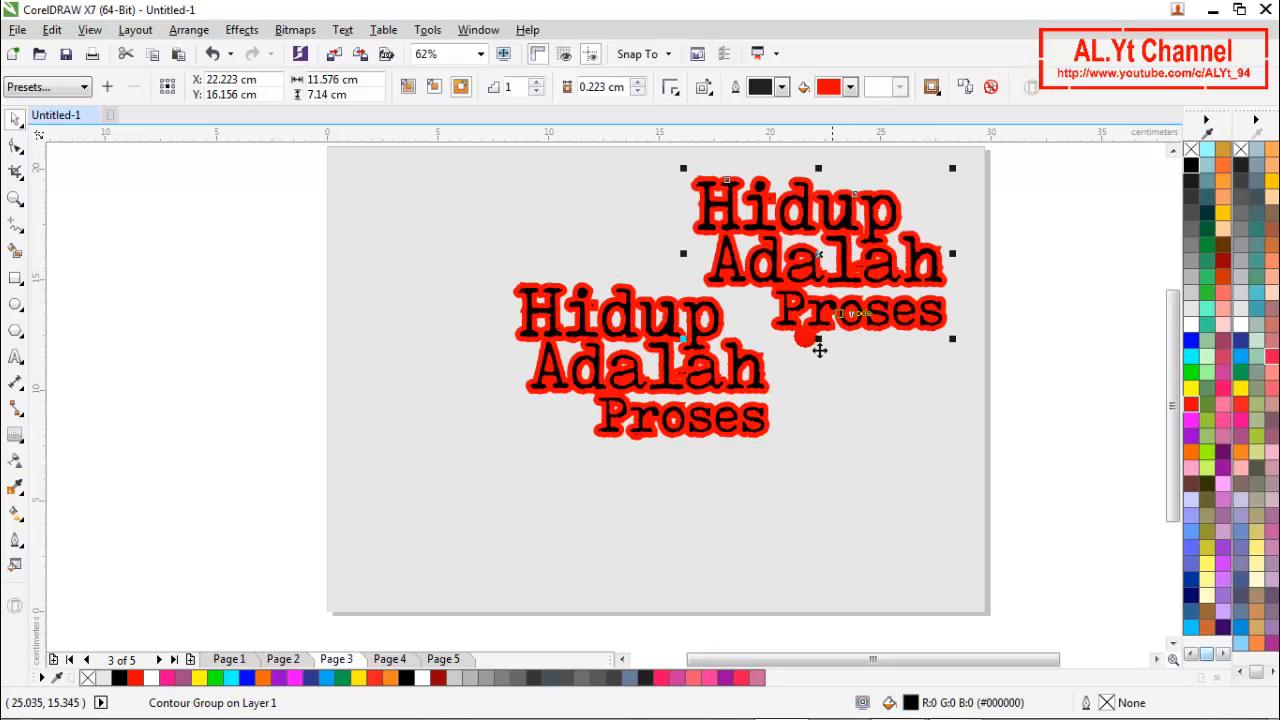
# Arrange the two lettering designs side by side, with the original in the page's left half and the copy level in the right half
pyautogui.moveTo(735, 400); pyautogui.dragTo(585, 402)
pyautogui.moveTo(803, 321); pyautogui.dragTo(787, 413)
pyautogui.click(953, 372)
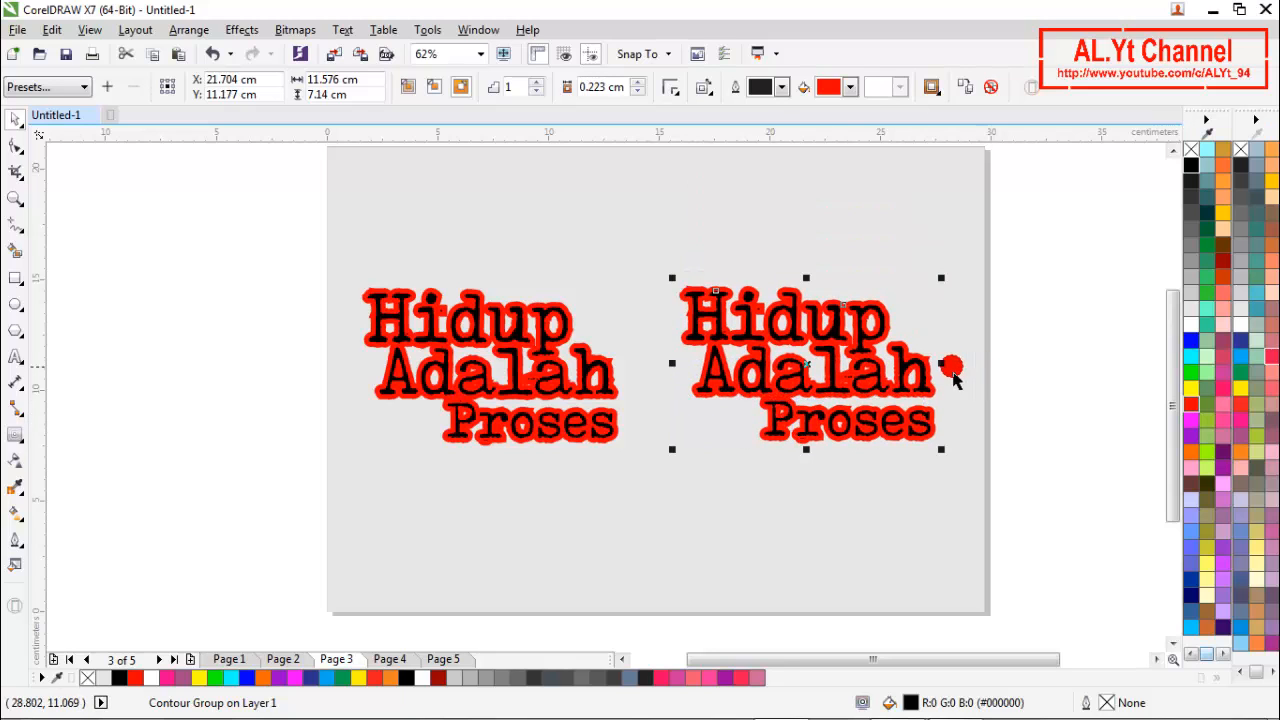
pyautogui.moveTo(958, 381); pyautogui.dragTo(913, 391)
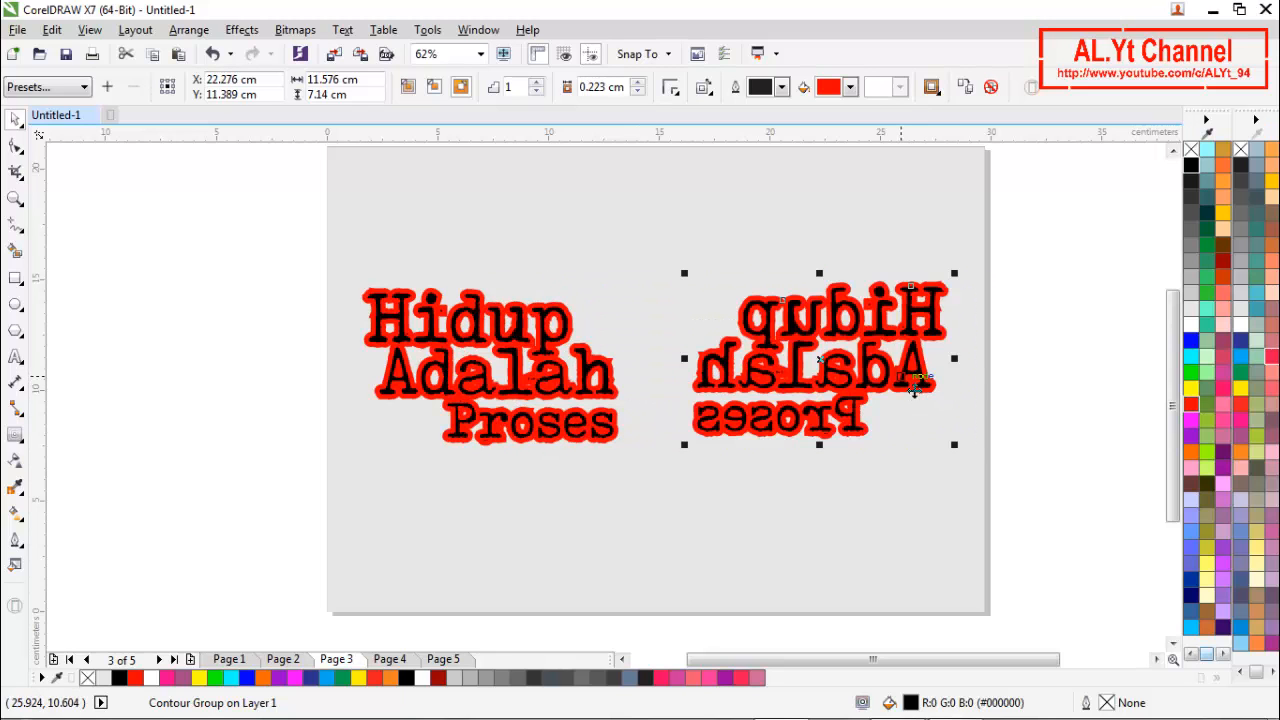
pyautogui.hotkey('ctrl', 'z')
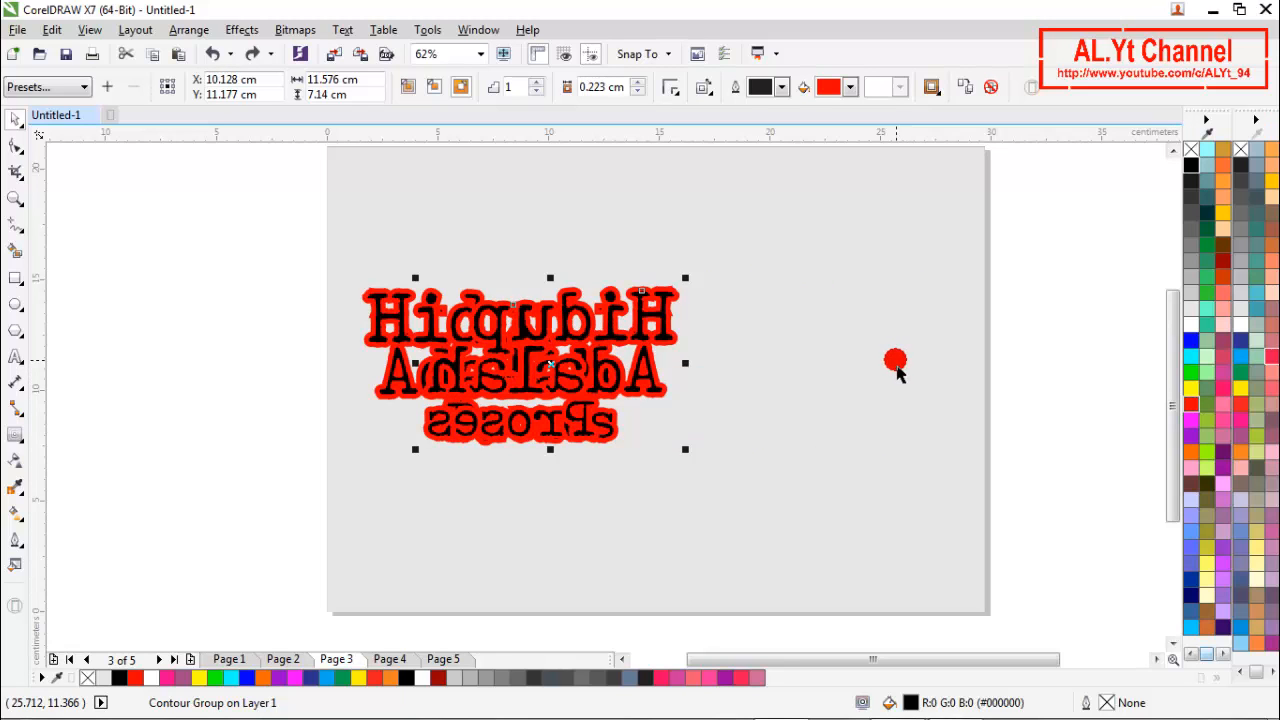
pyautogui.hotkey('ctrl', 'z')
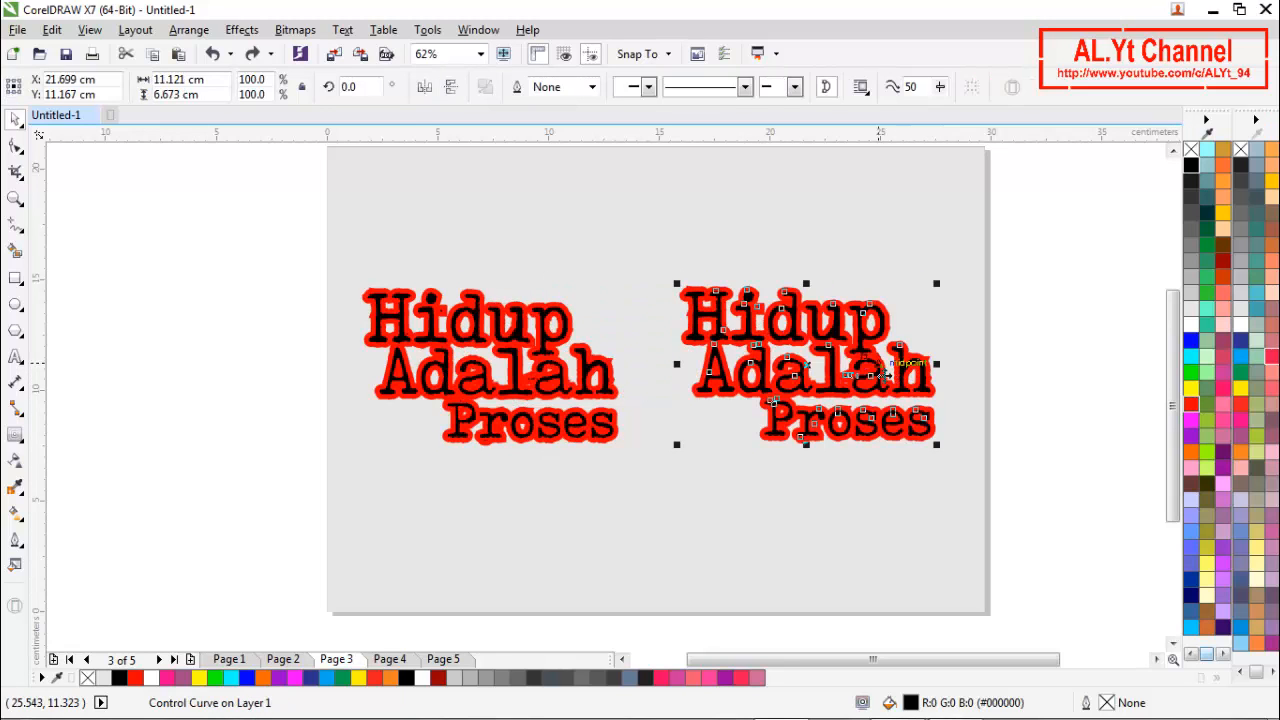
# Mirror the right-hand lettering copy horizontally in place
pyautogui.click(424, 87)
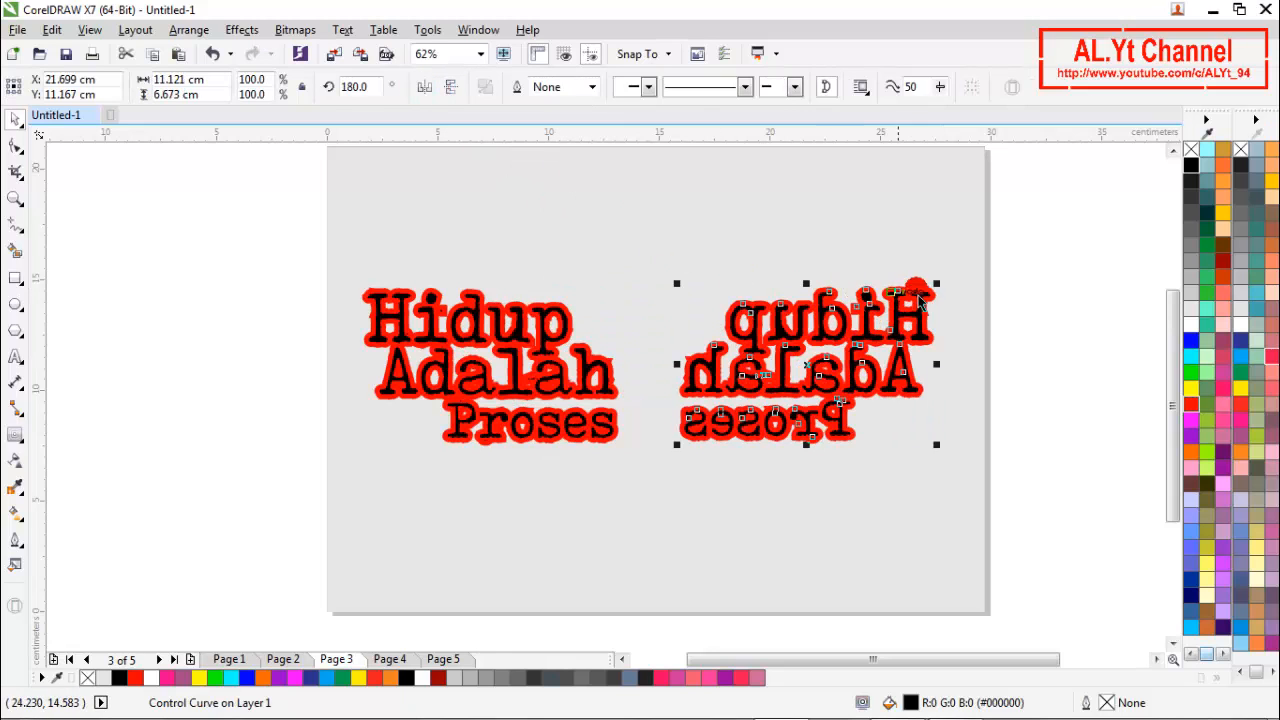
pyautogui.click(980, 330)
pyautogui.click(918, 366)
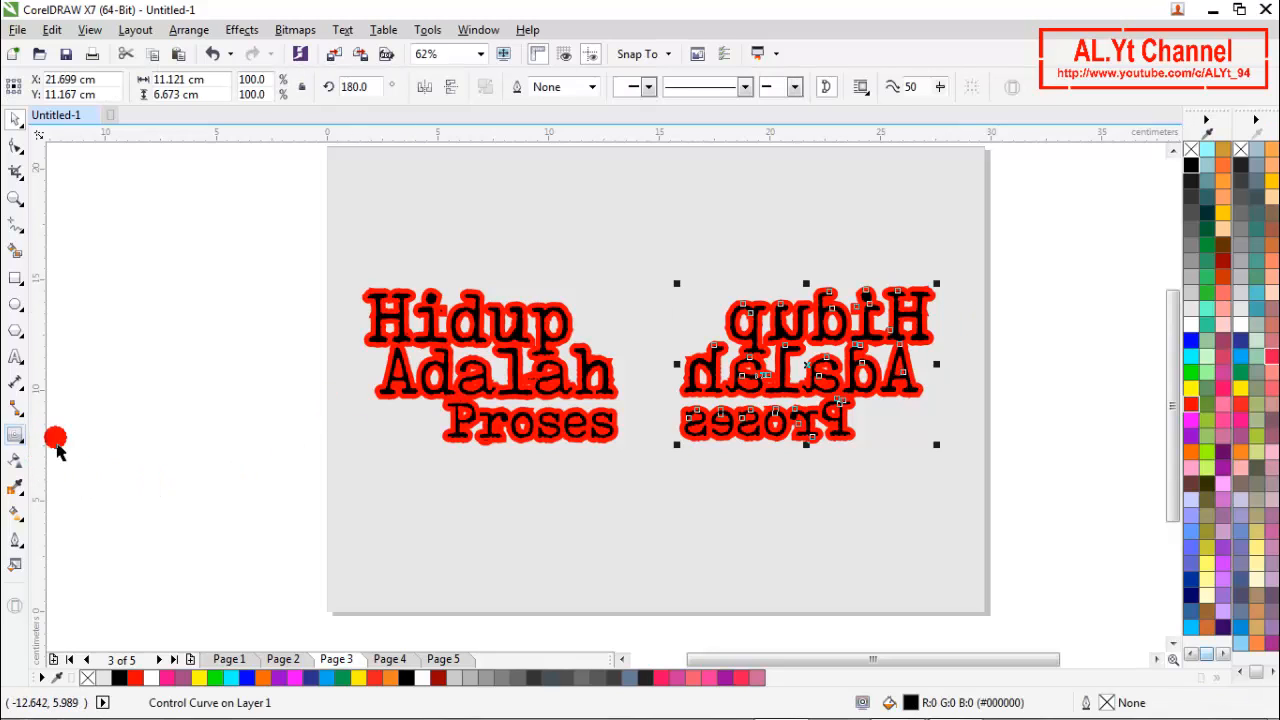
# Fill the mirrored lettering with red (#FF0000) and change its contour's fill colour to black
pyautogui.click(1191, 404)
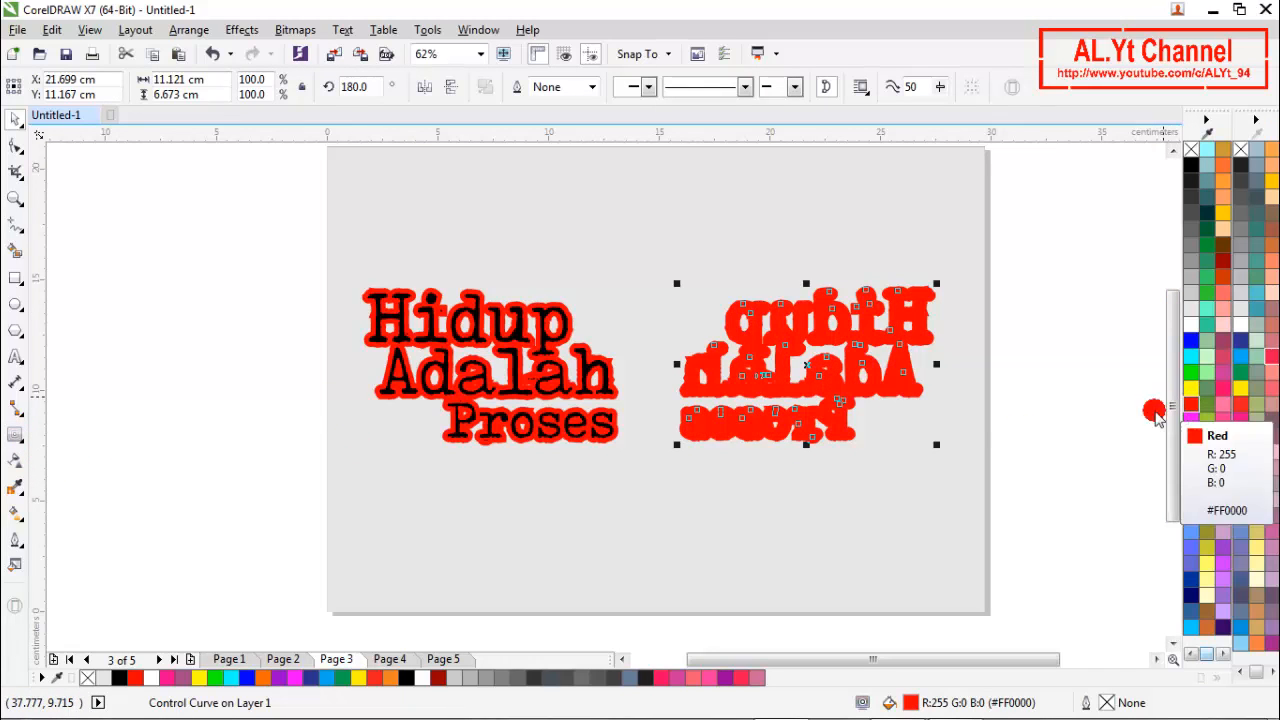
pyautogui.click(15, 437)
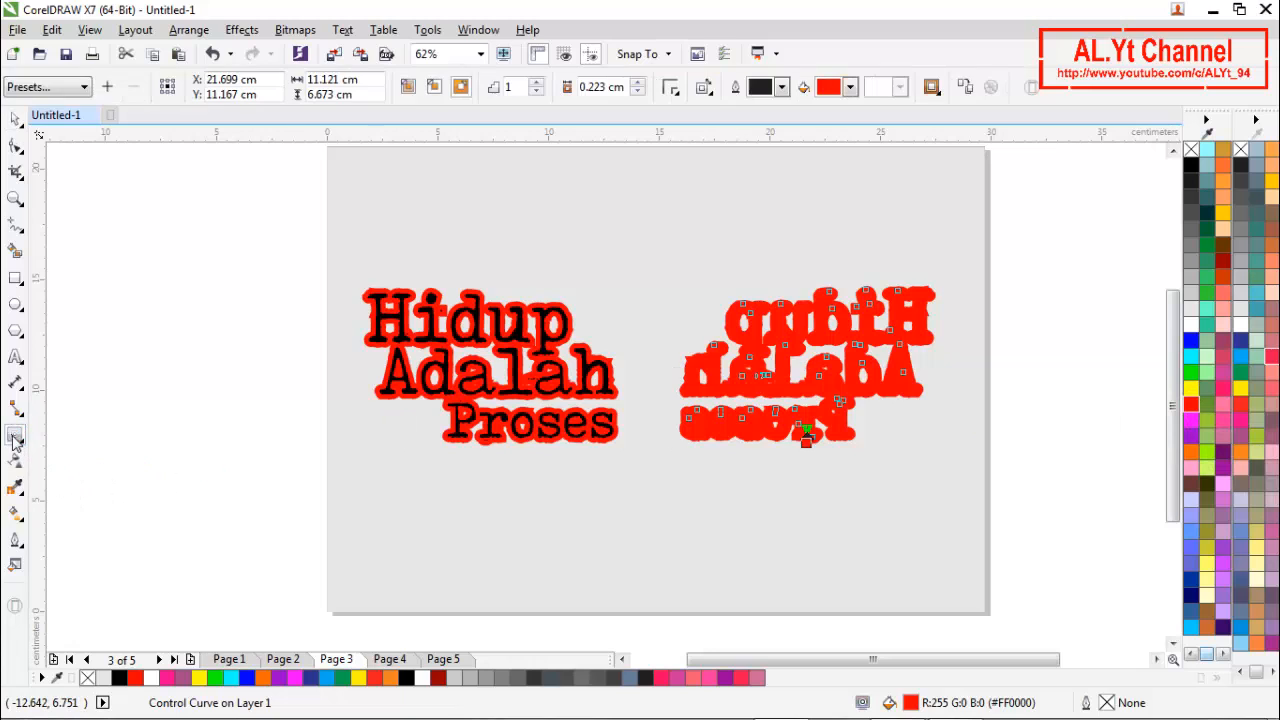
pyautogui.click(850, 90)
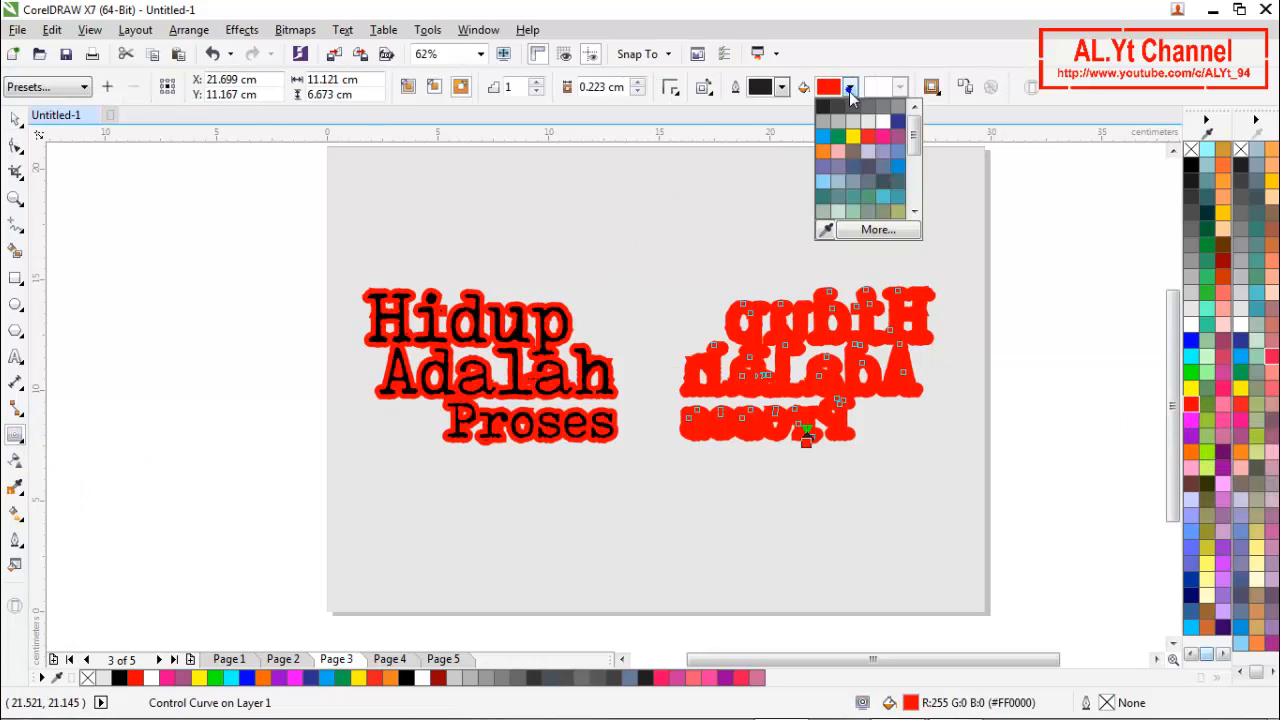
pyautogui.click(820, 228)
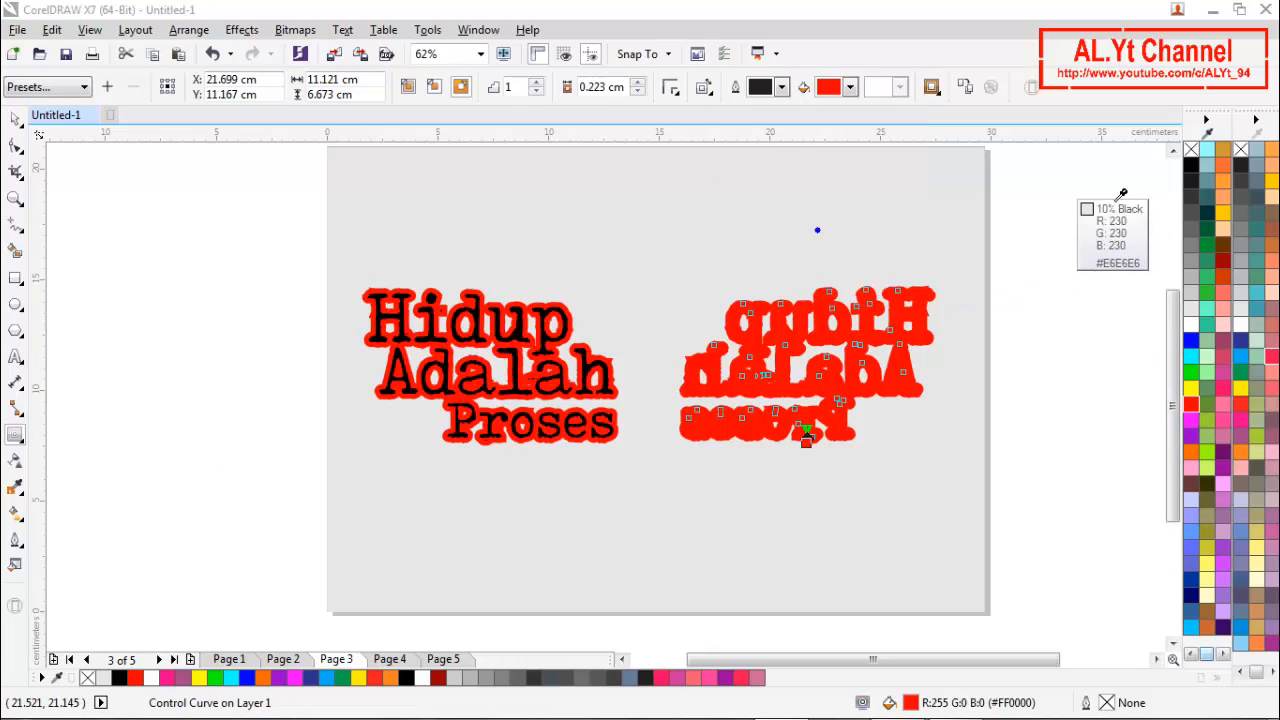
pyautogui.click(1203, 185)
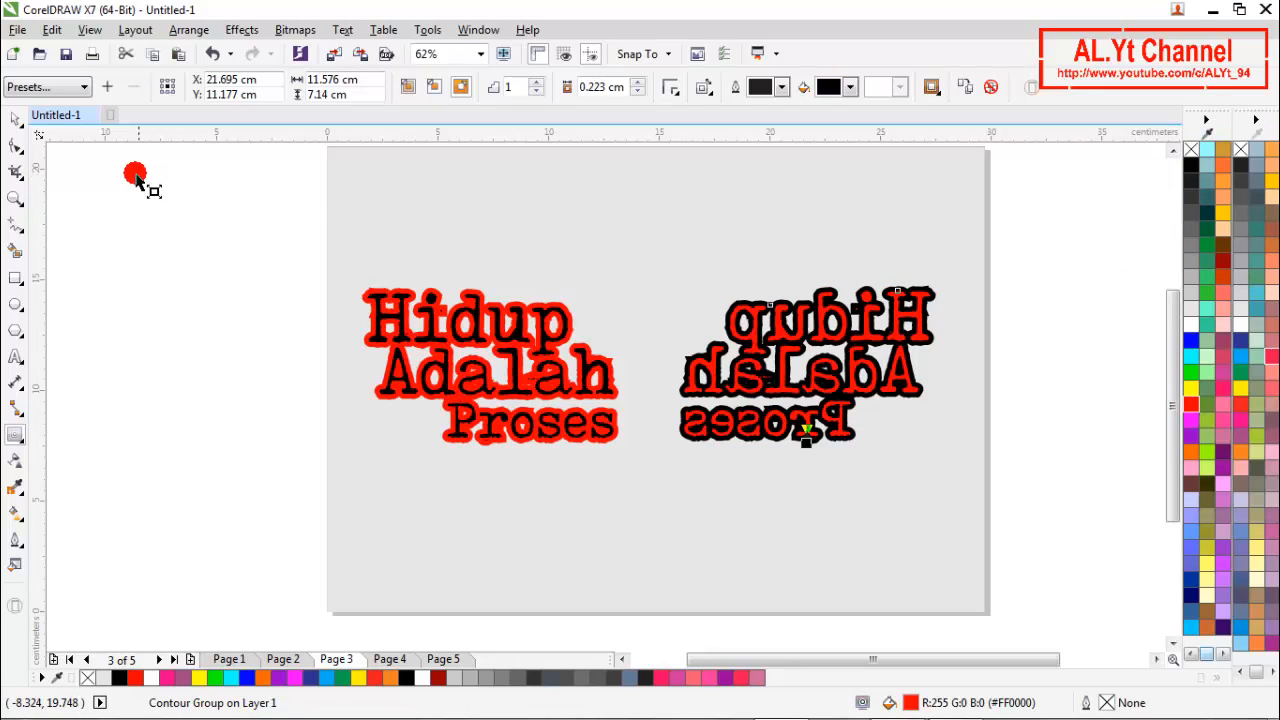
pyautogui.click(15, 118)
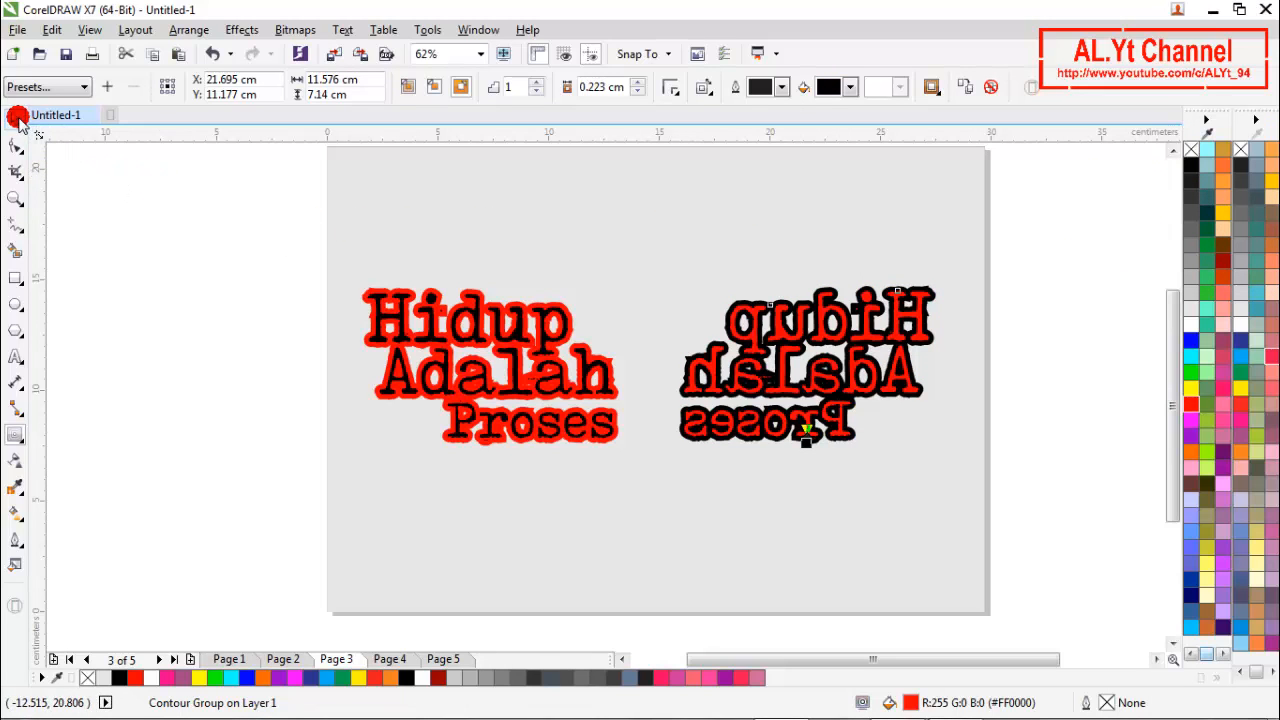
pyautogui.click(145, 273)
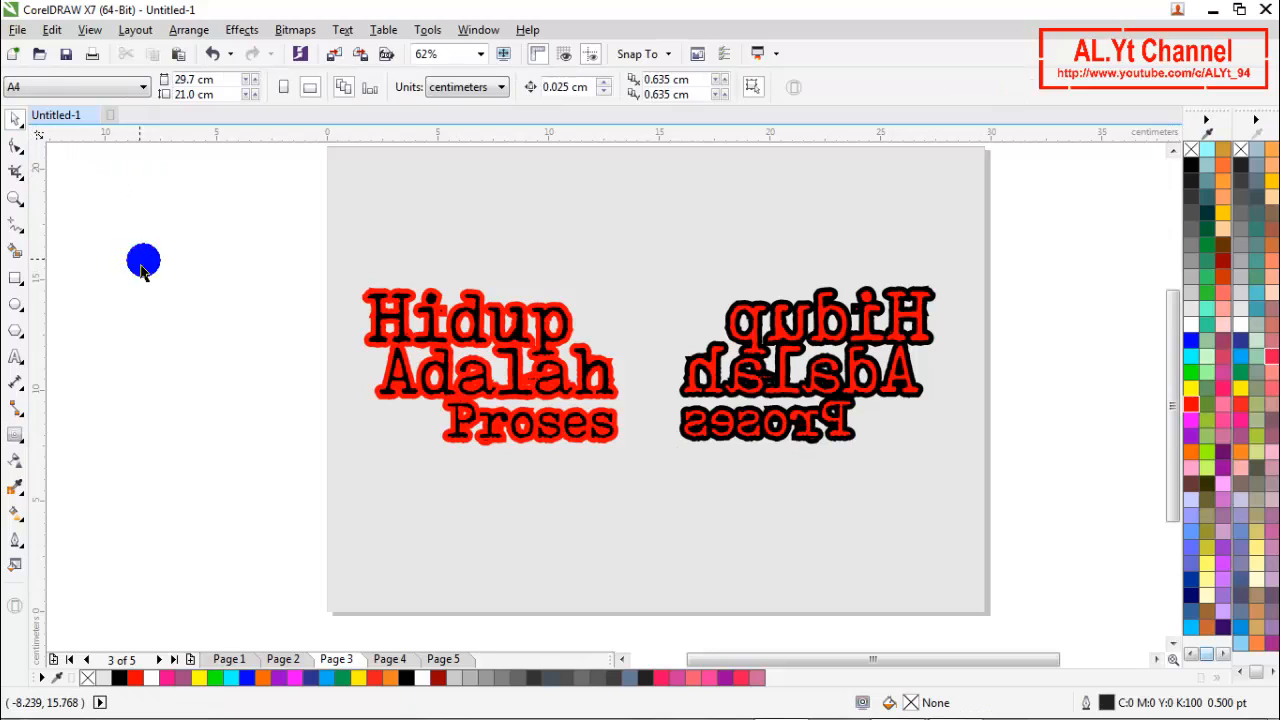
# Copy the mirrored red lettering together with its black contour
pyautogui.click(733, 432)
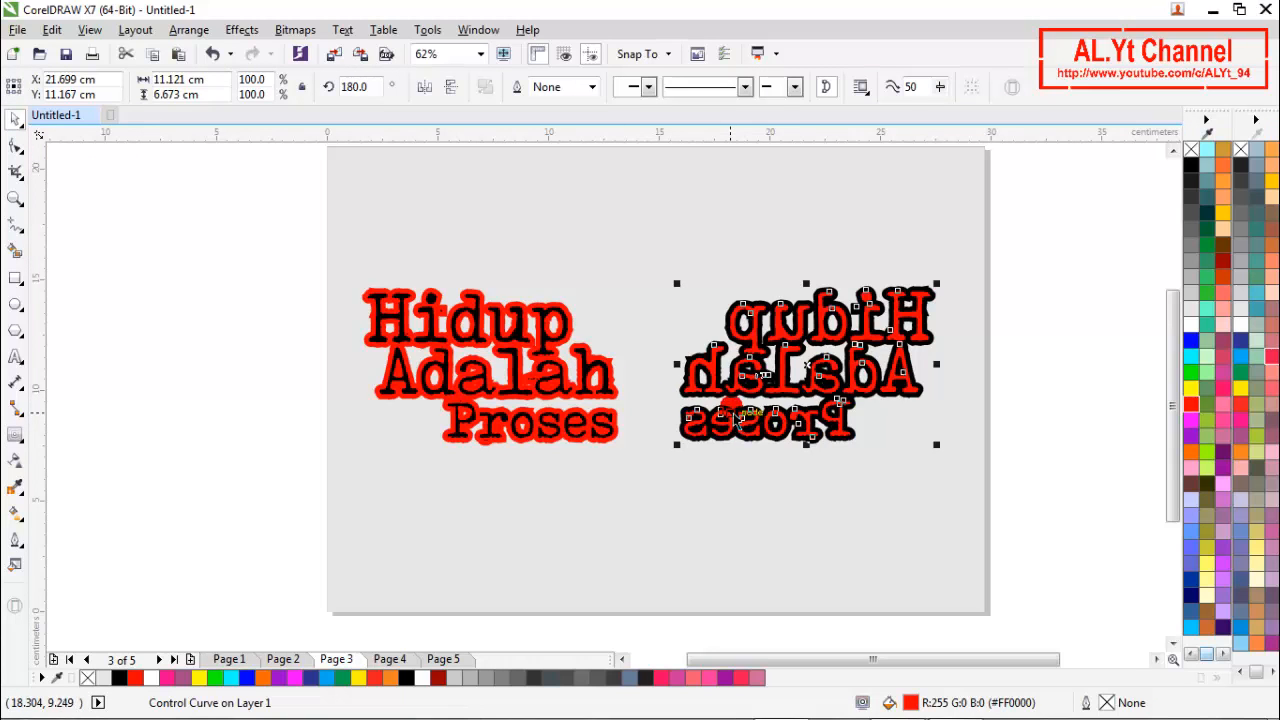
pyautogui.rightClick(739, 419)
pyautogui.click(716, 427)
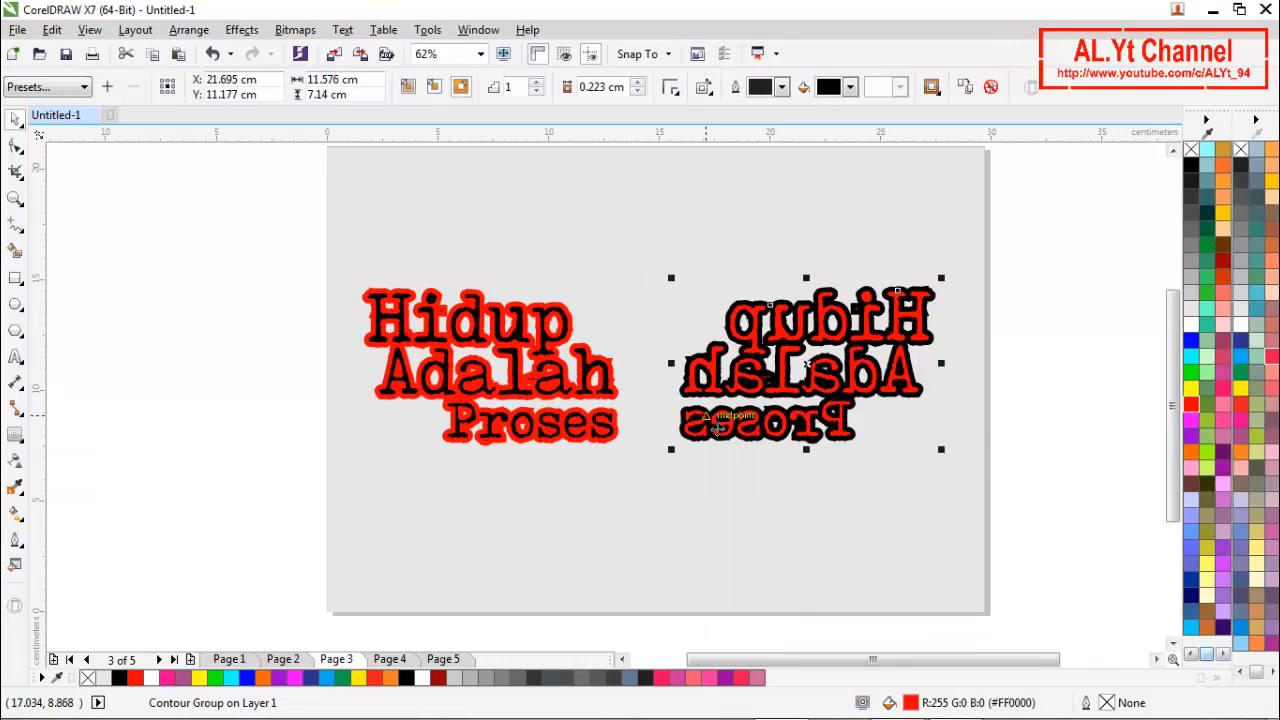
pyautogui.rightClick(716, 427)
pyautogui.click(749, 460)
pyautogui.rightClick(678, 532)
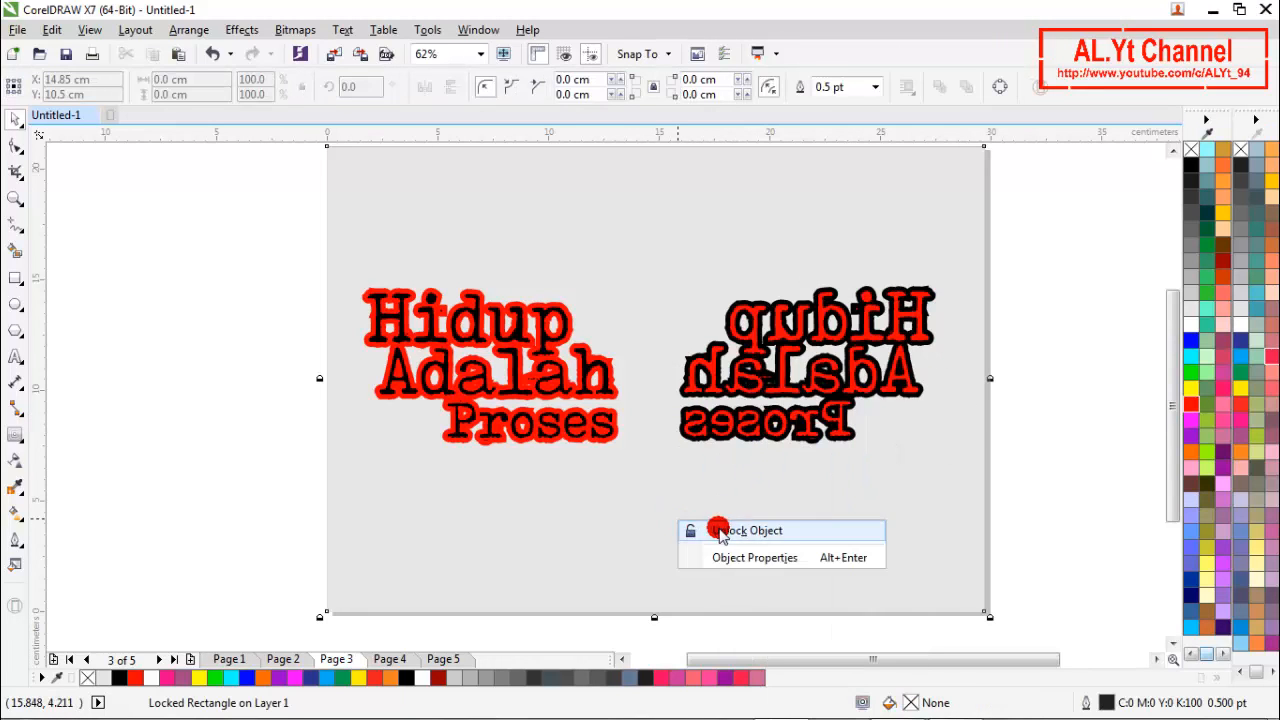
pyautogui.click(1052, 405)
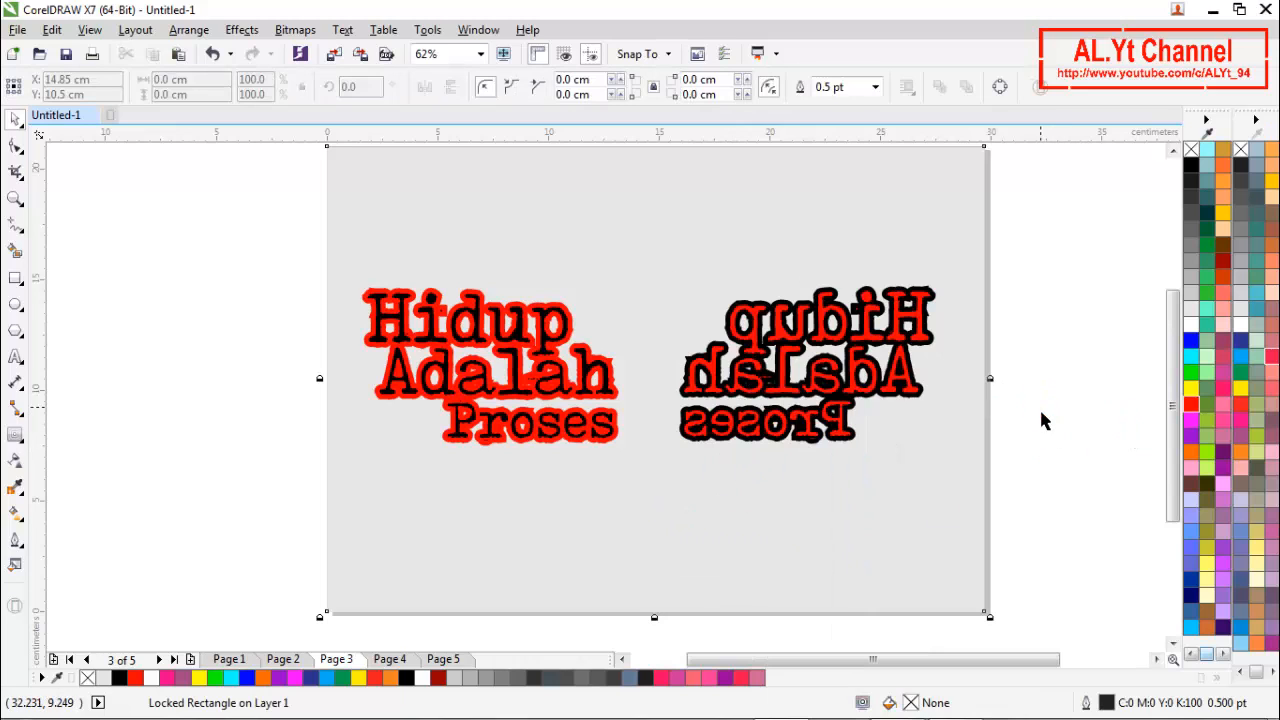
pyautogui.rightClick(1040, 413)
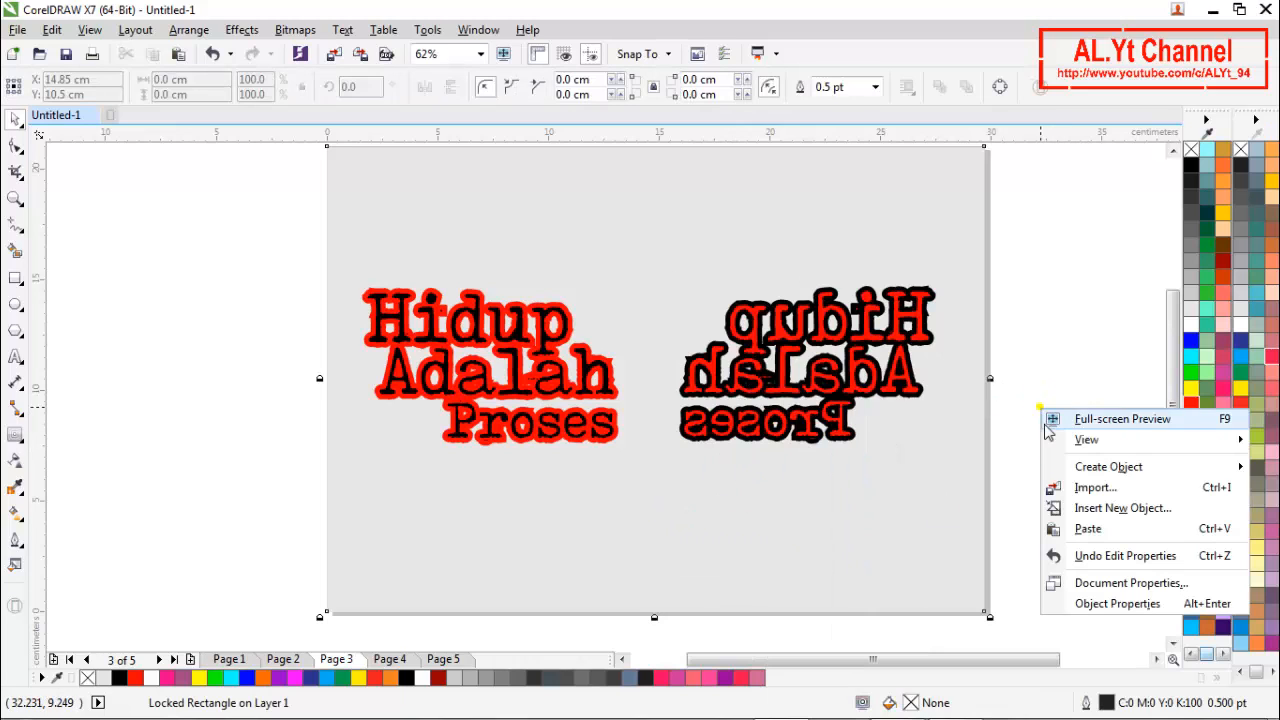
pyautogui.click(1072, 514)
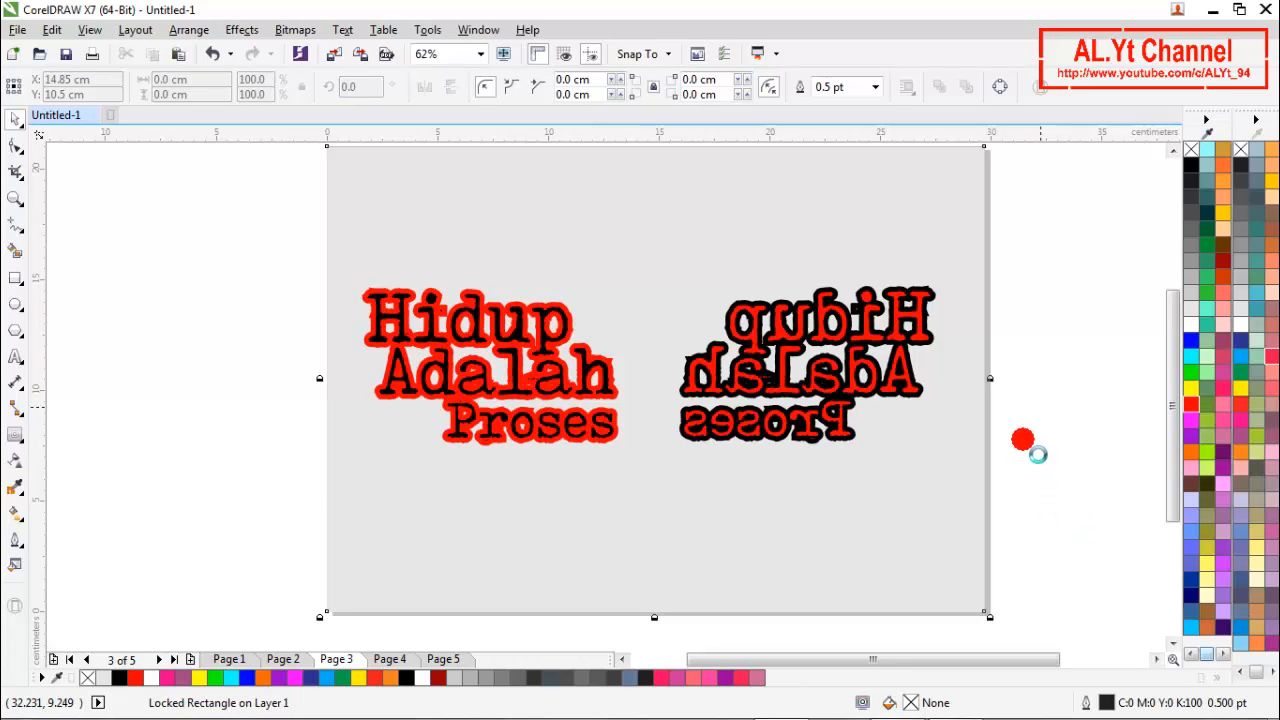
pyautogui.click(823, 237)
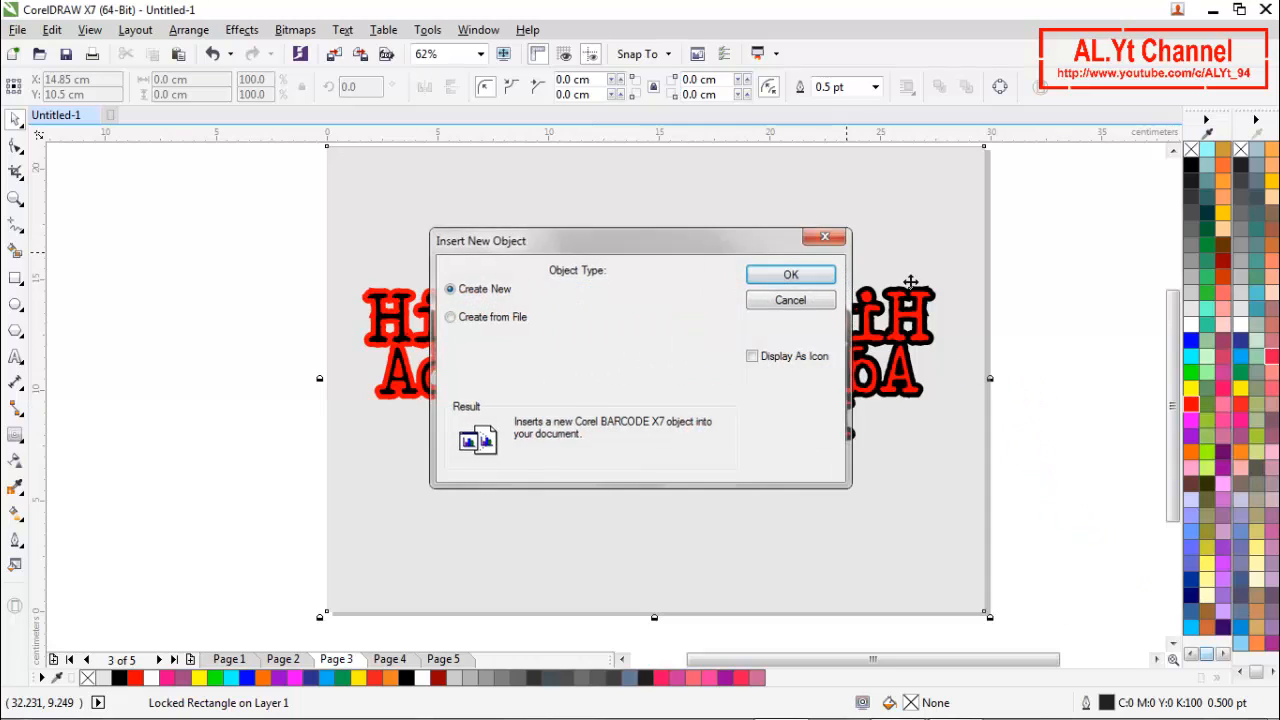
# Paste the copied mirrored design and move it to the page's upper middle, above the other two designs
pyautogui.rightClick(1053, 256)
pyautogui.click(1080, 370)
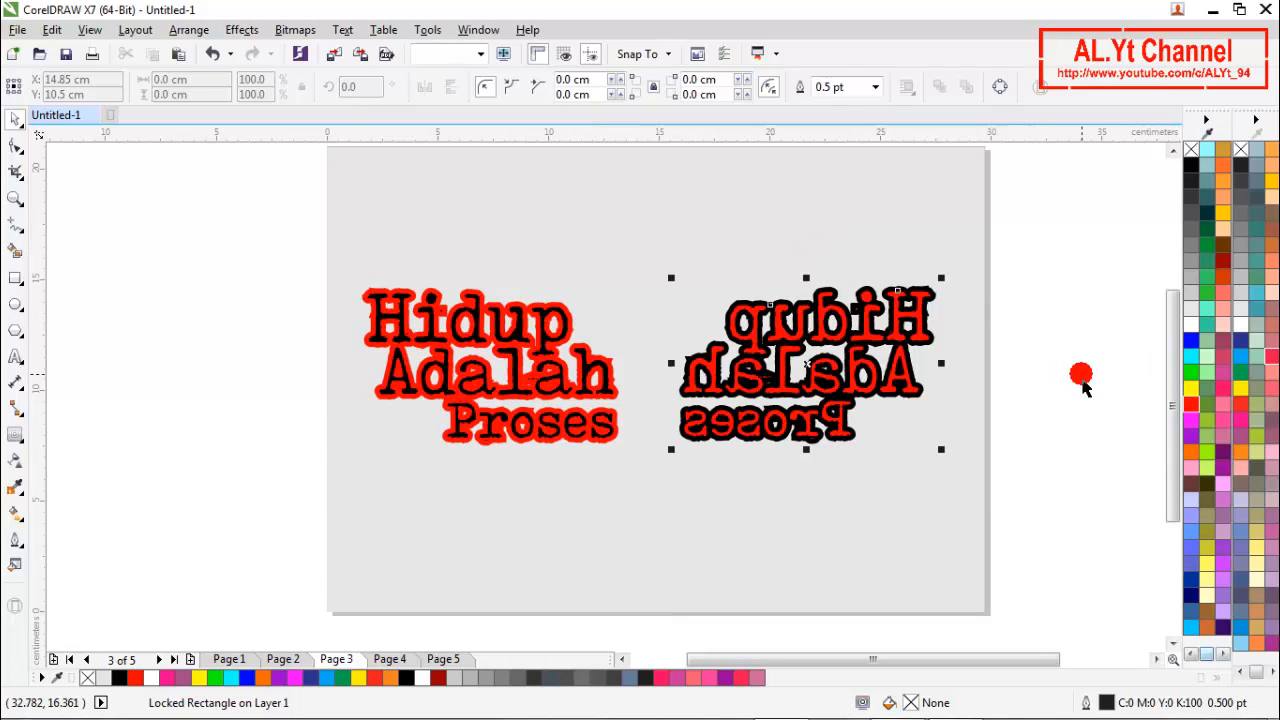
pyautogui.rightClick(1057, 296)
pyautogui.click(1088, 410)
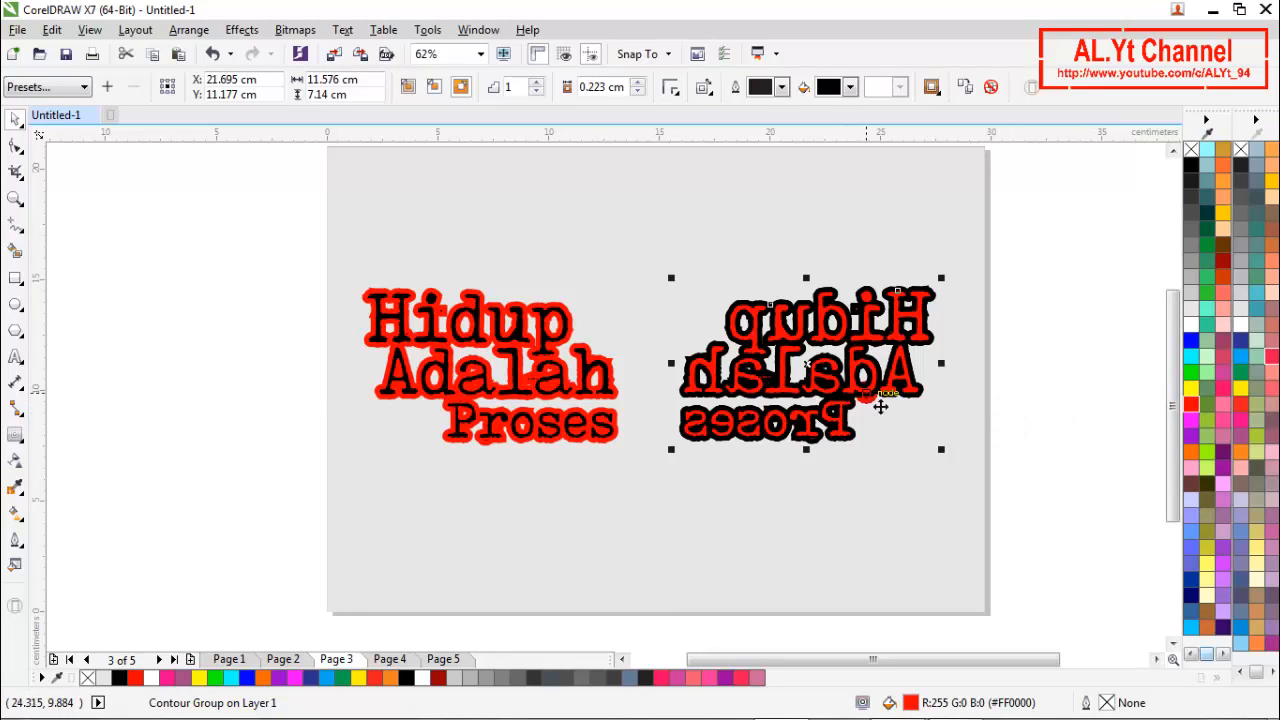
pyautogui.click(868, 405)
pyautogui.click(845, 385)
pyautogui.moveTo(845, 385); pyautogui.dragTo(693, 262)
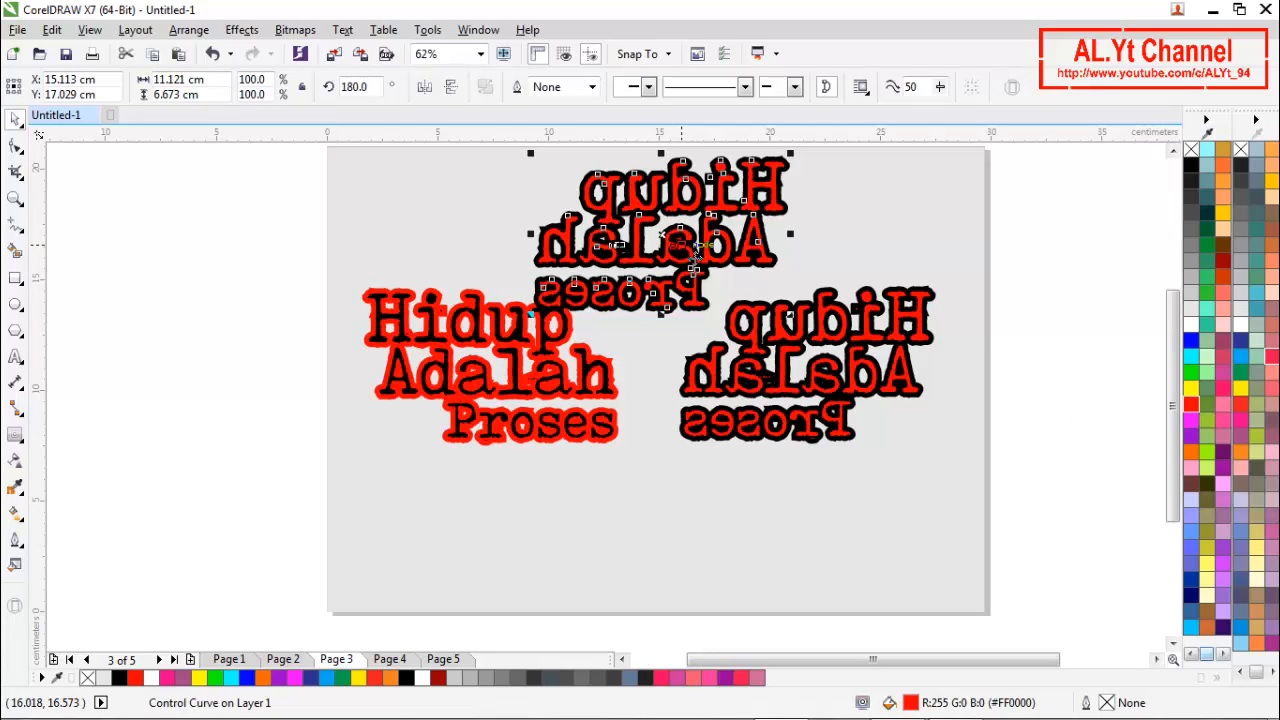
# Try setting the upper copy's rotation angle to 0 degrees and moving it below the other two designs
pyautogui.click(370, 87)
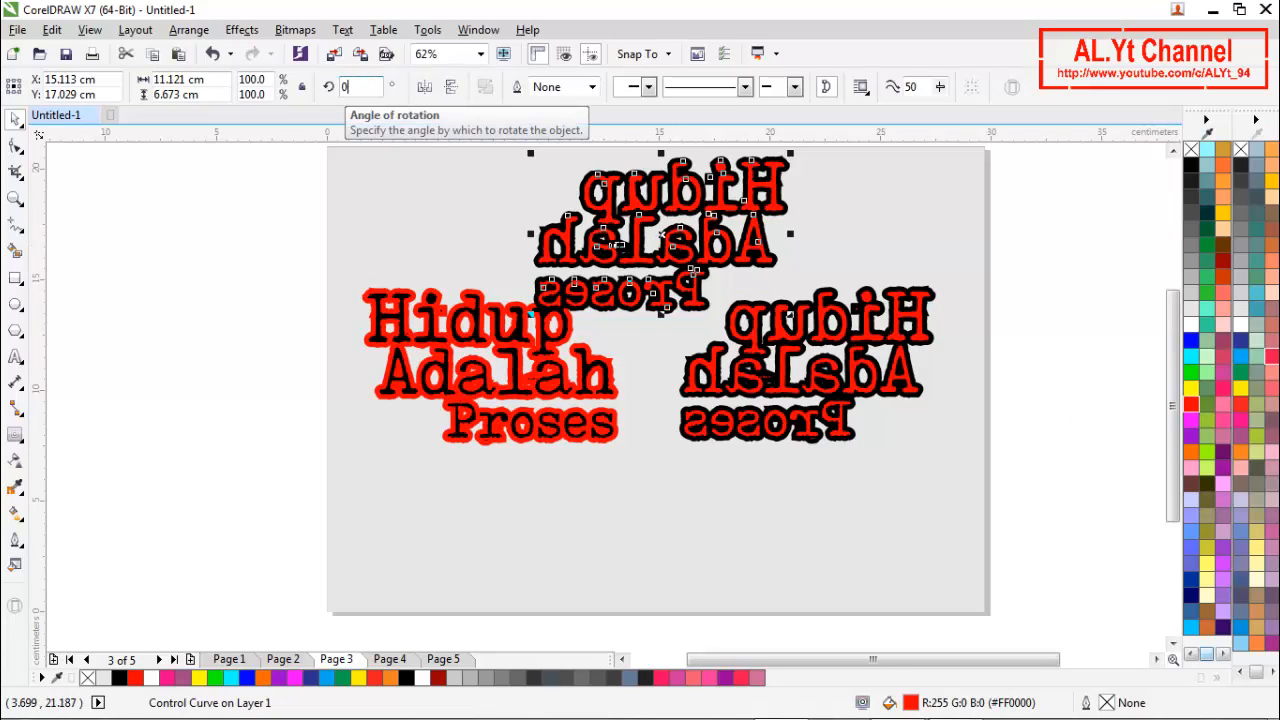
pyautogui.write('0')
pyautogui.press('Return')
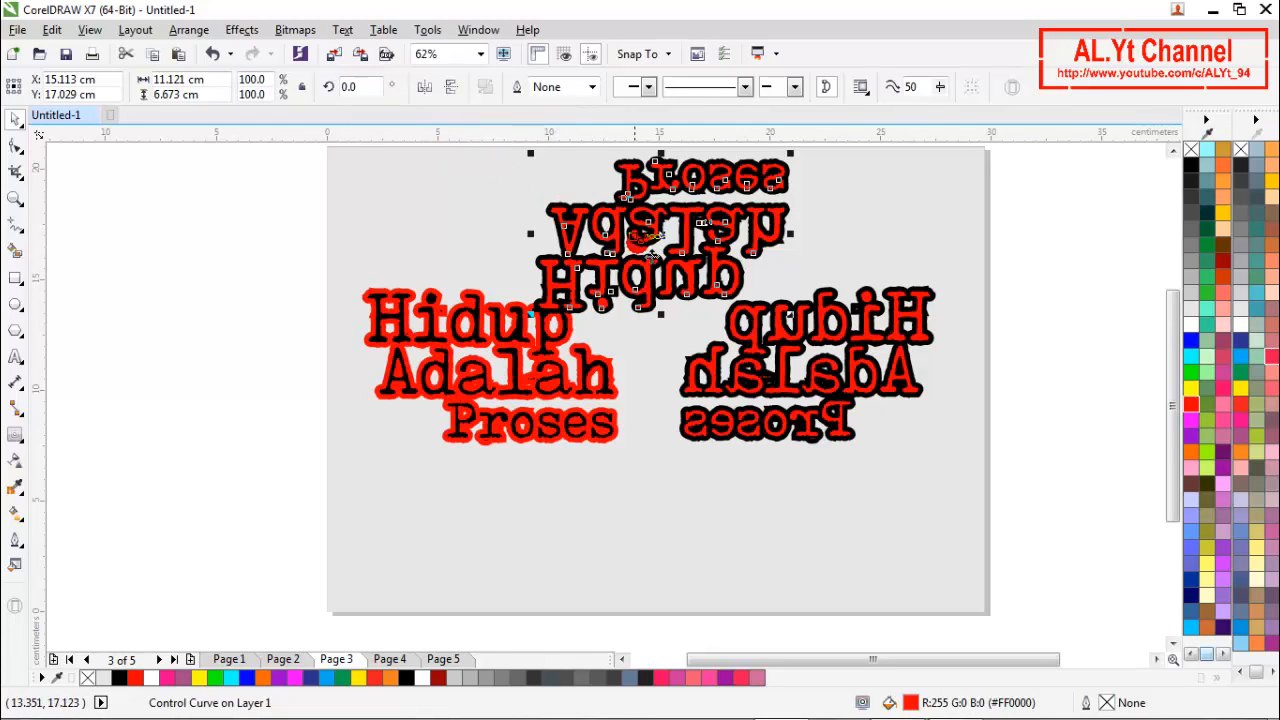
pyautogui.moveTo(663, 276); pyautogui.dragTo(658, 565)
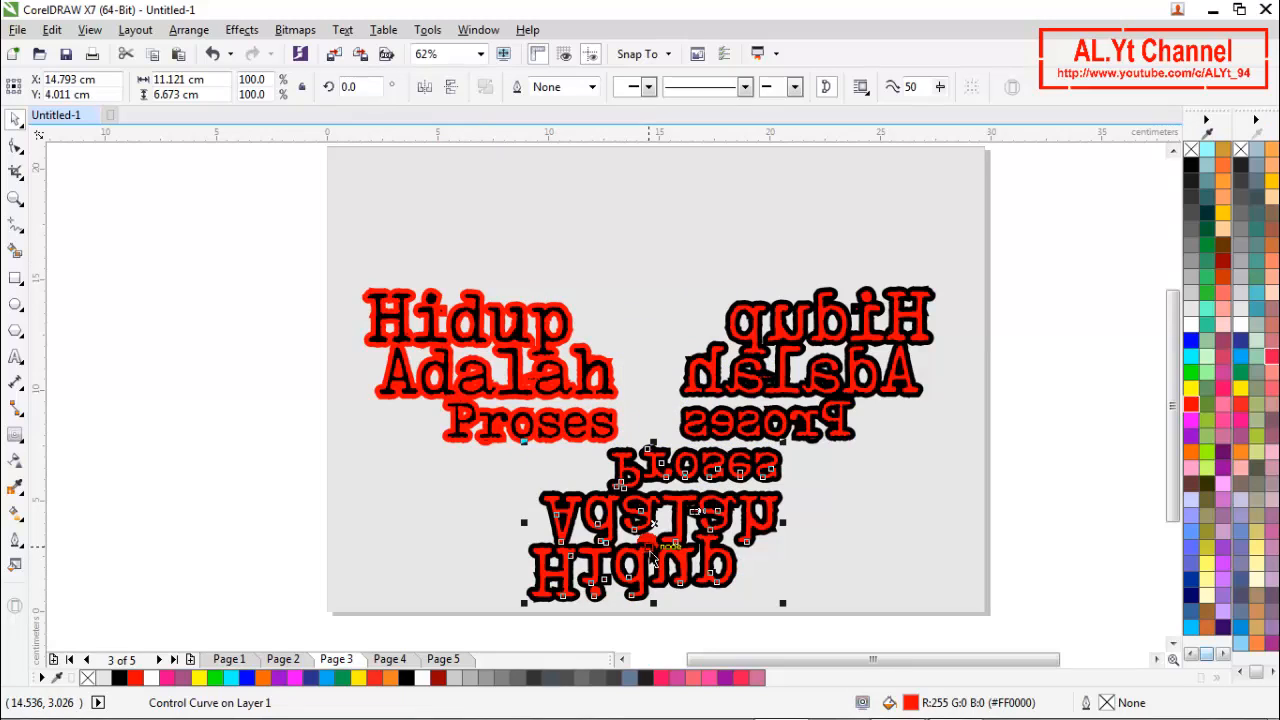
# Try rotating the moved copy to about 271.4 degrees, and undo its rotations and moves back to the page's upper middle
pyautogui.click(657, 561)
pyautogui.moveTo(788, 439); pyautogui.dragTo(727, 622)
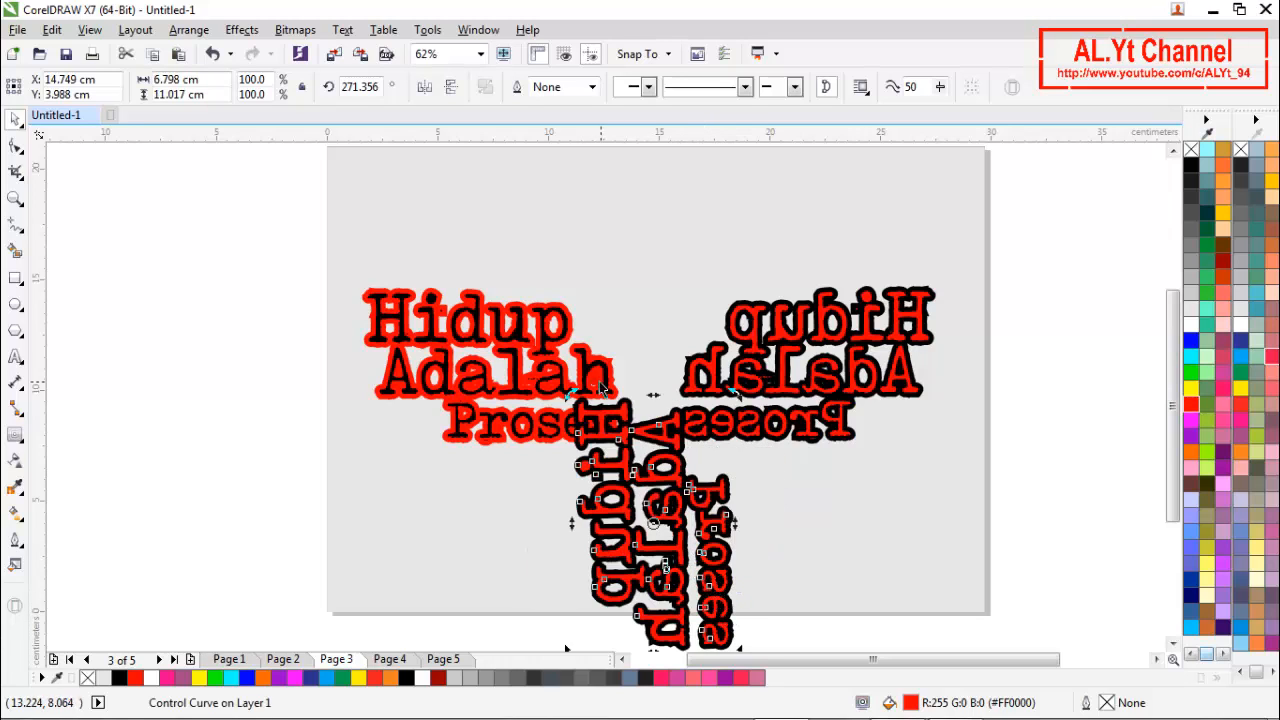
pyautogui.moveTo(641, 538); pyautogui.dragTo(688, 289)
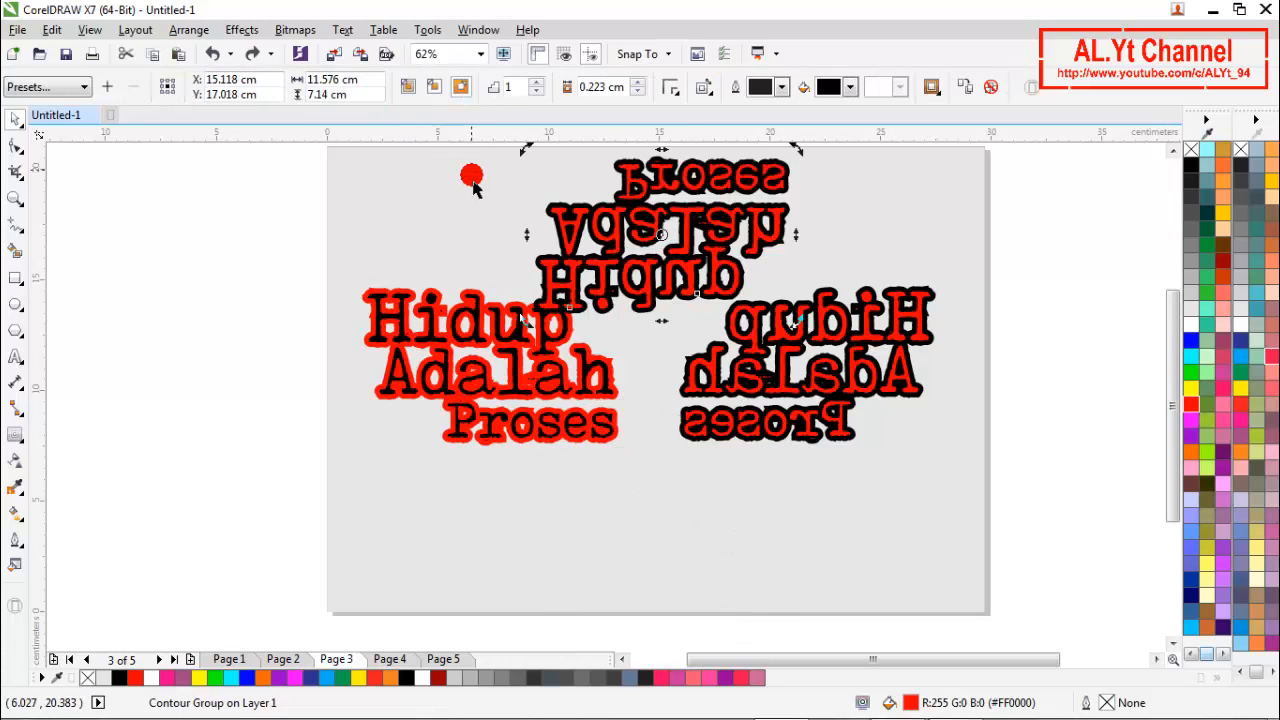
pyautogui.hotkey('ctrl', 'z')
pyautogui.click(869, 241)
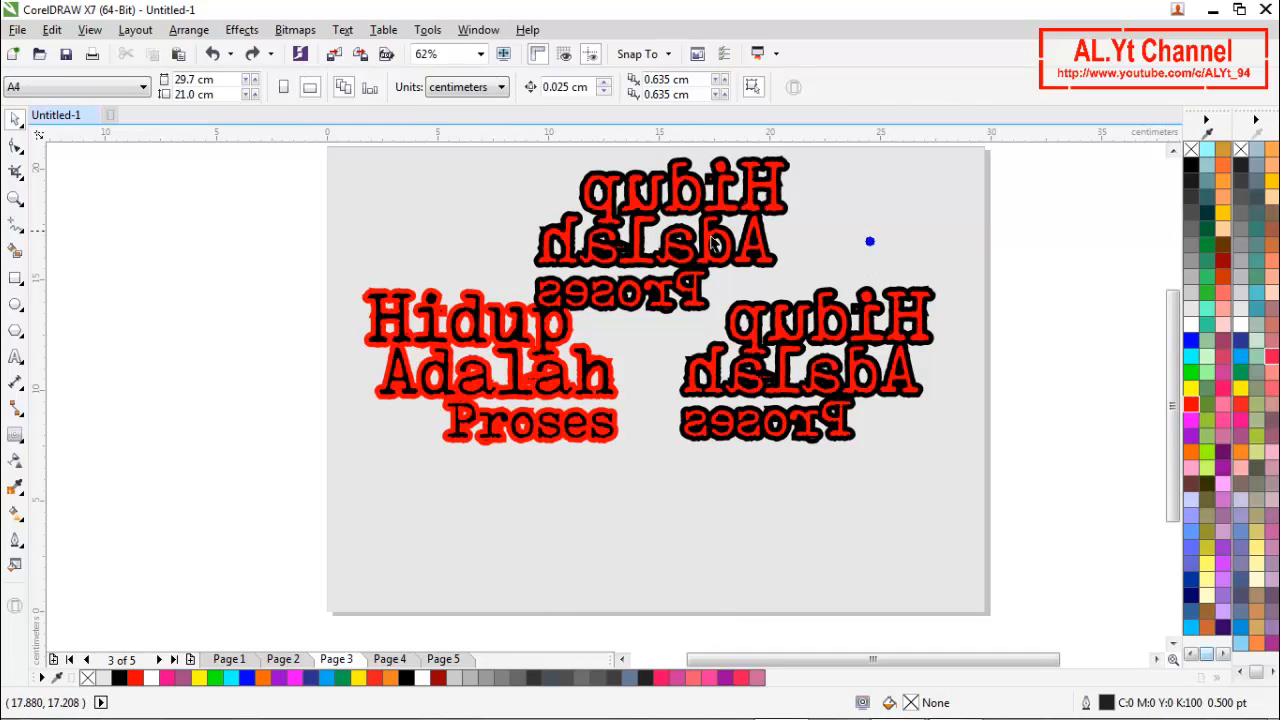
# Mirror the upper copy vertically and horizontally, and set its rotation angle to 90 degrees
pyautogui.click(713, 249)
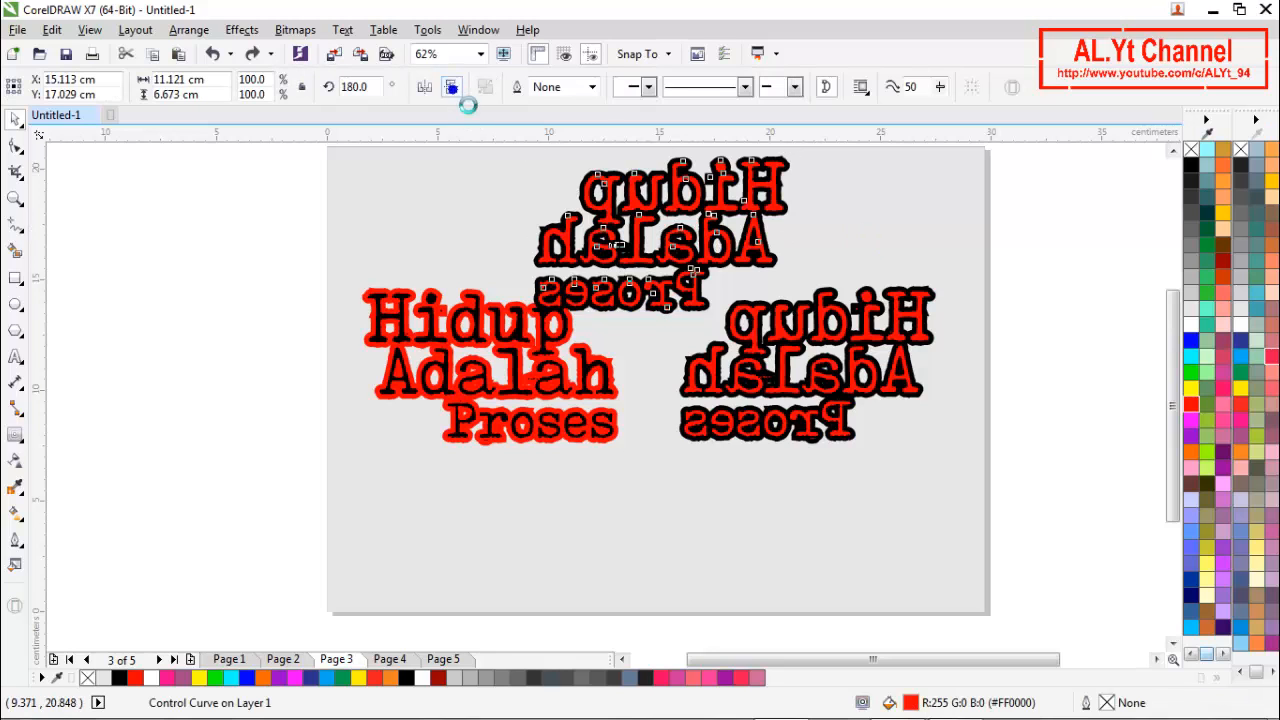
pyautogui.click(452, 88)
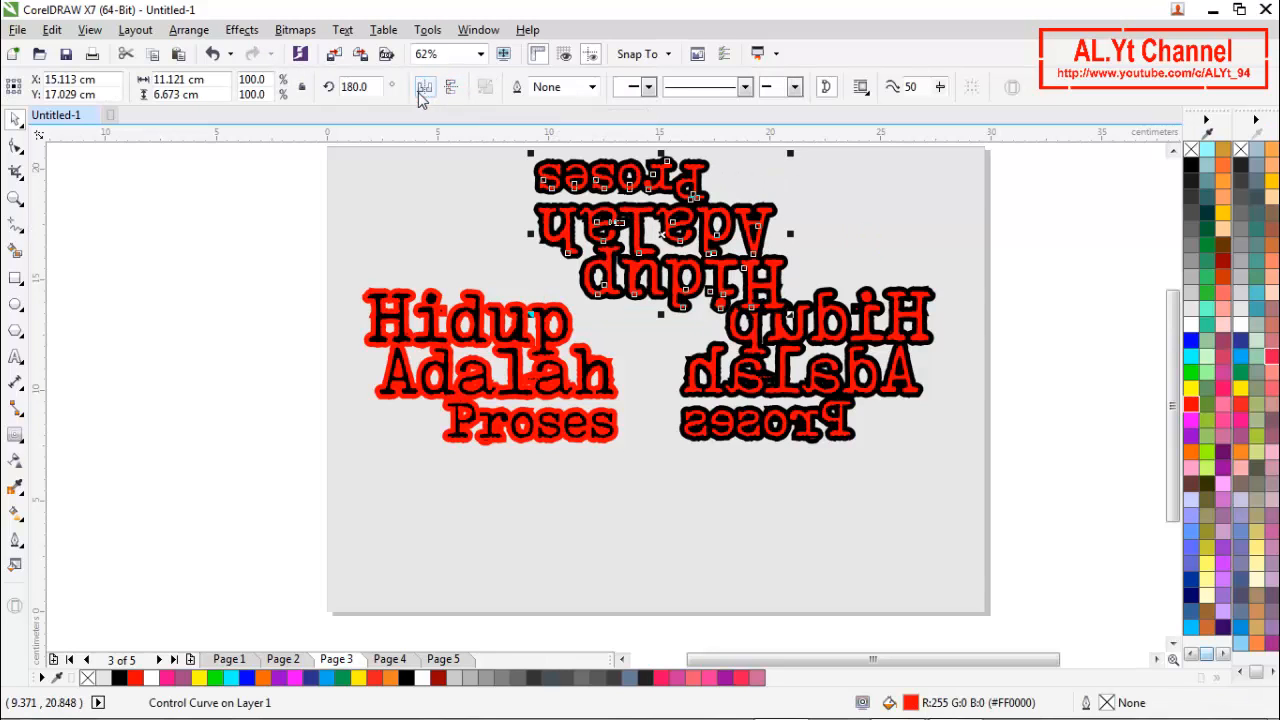
pyautogui.click(420, 89)
pyautogui.click(360, 87)
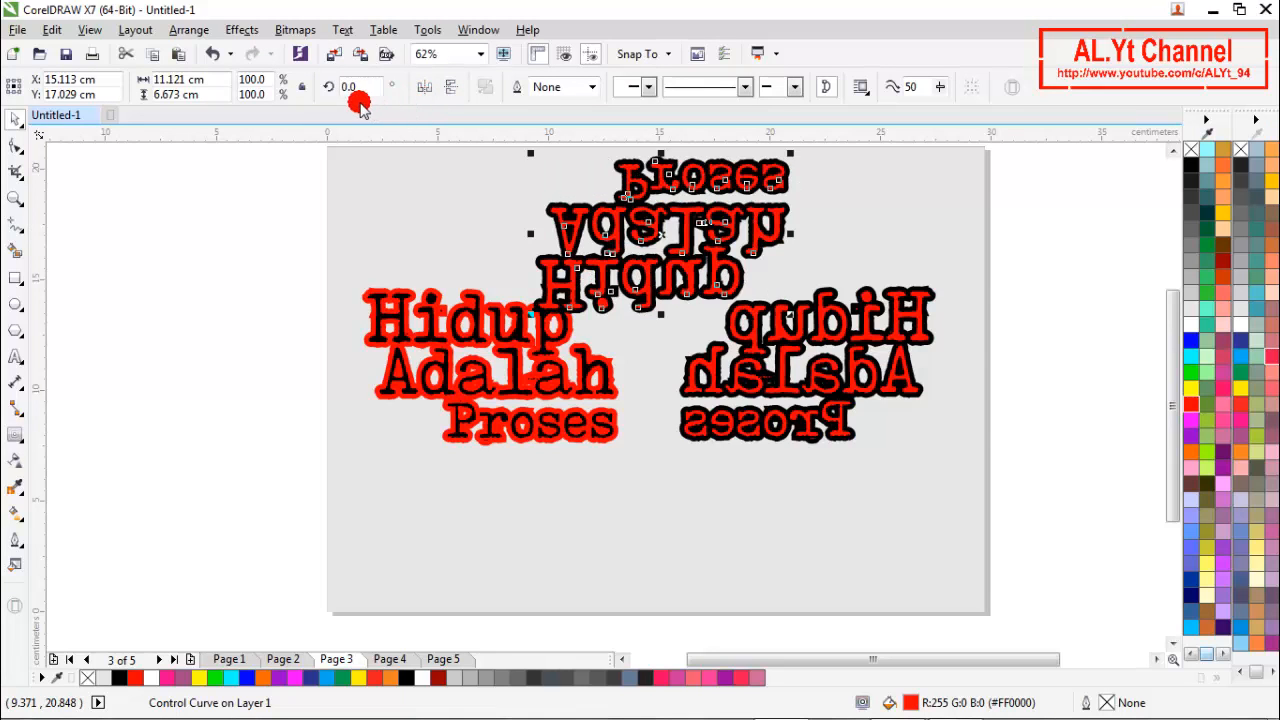
pyautogui.click(340, 84)
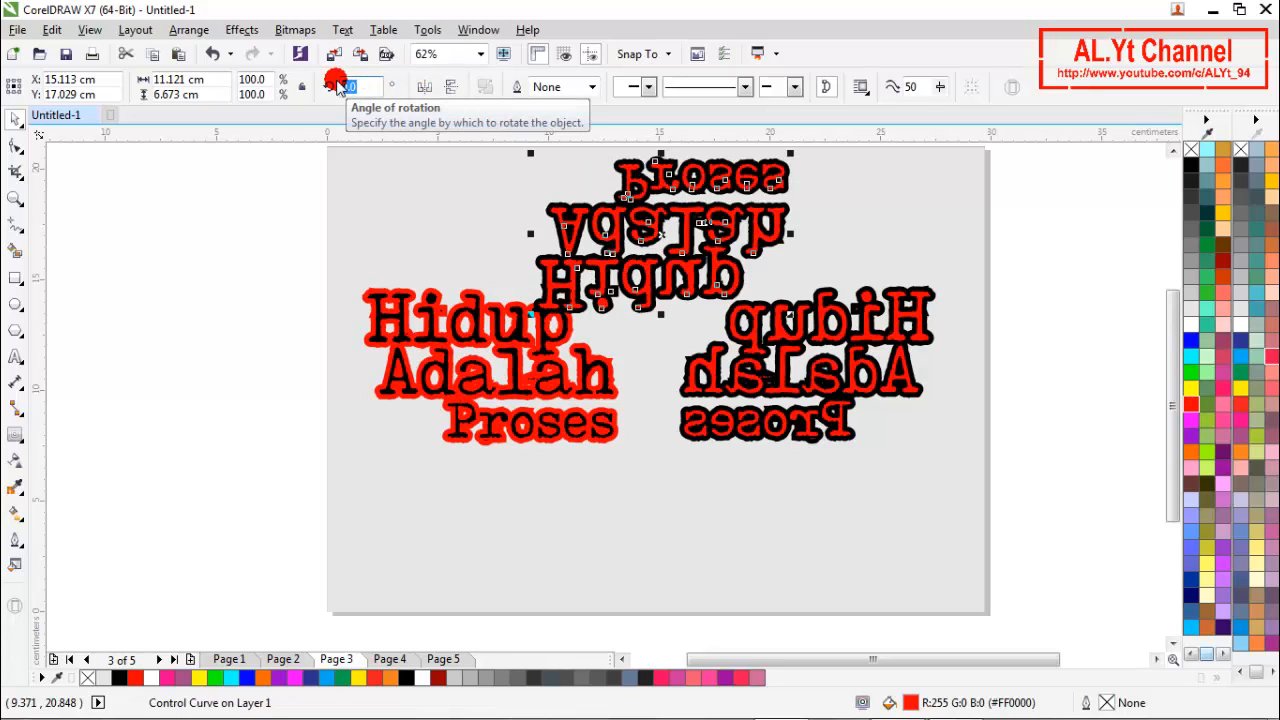
pyautogui.write('90')
pyautogui.press('Return')
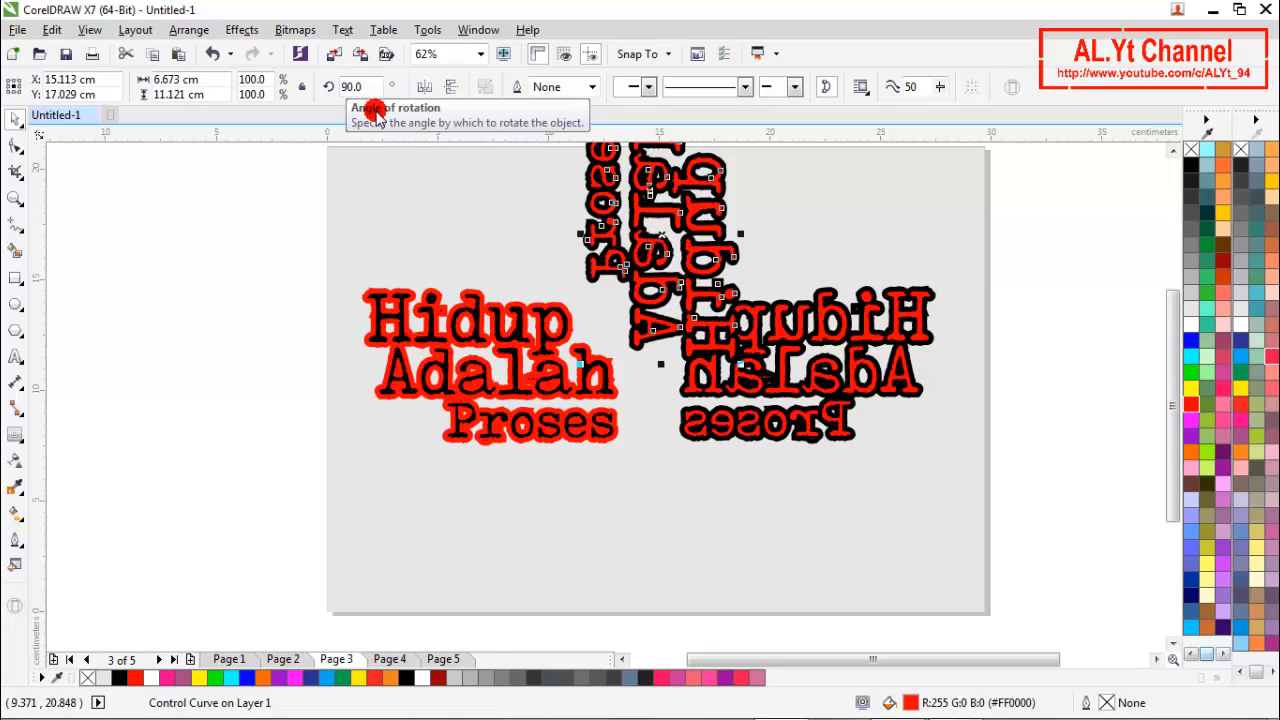
# Scale the rotated copy down to about 75.2% and place it at the page's upper middle, between the other two designs
pyautogui.moveTo(645, 268); pyautogui.dragTo(665, 582)
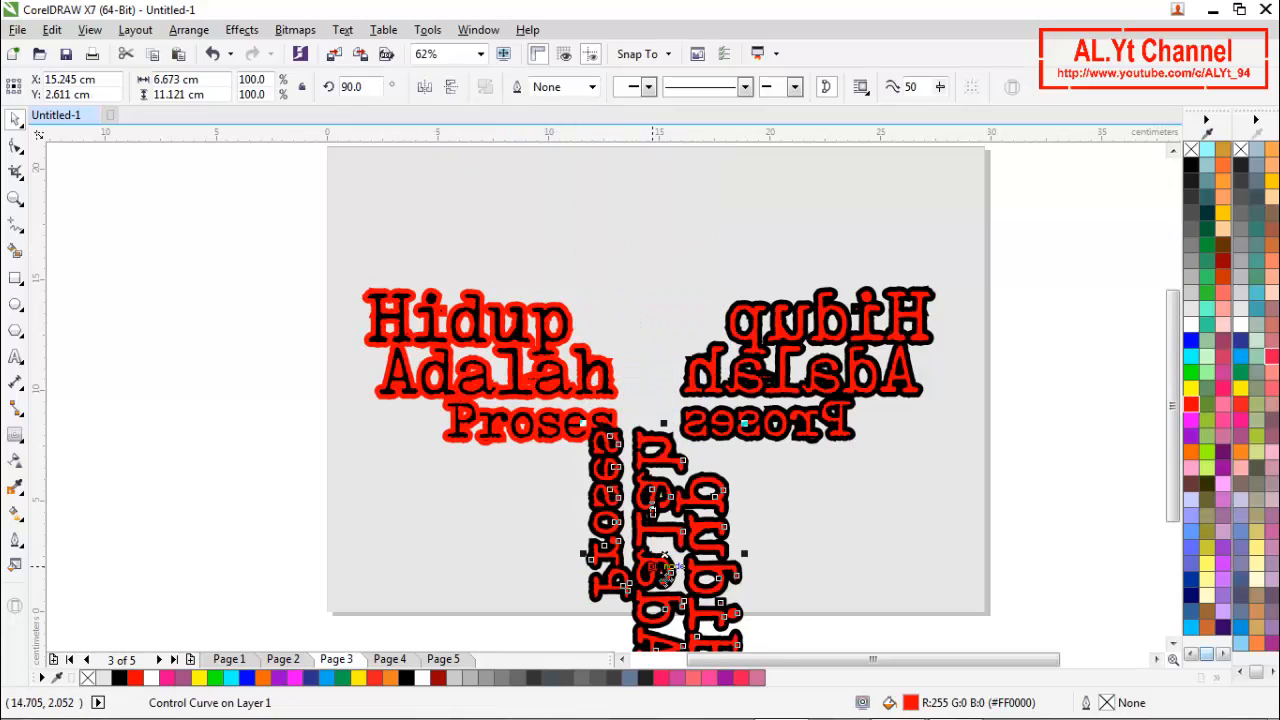
pyautogui.moveTo(752, 437); pyautogui.dragTo(734, 472)
pyautogui.moveTo(694, 552); pyautogui.dragTo(670, 258)
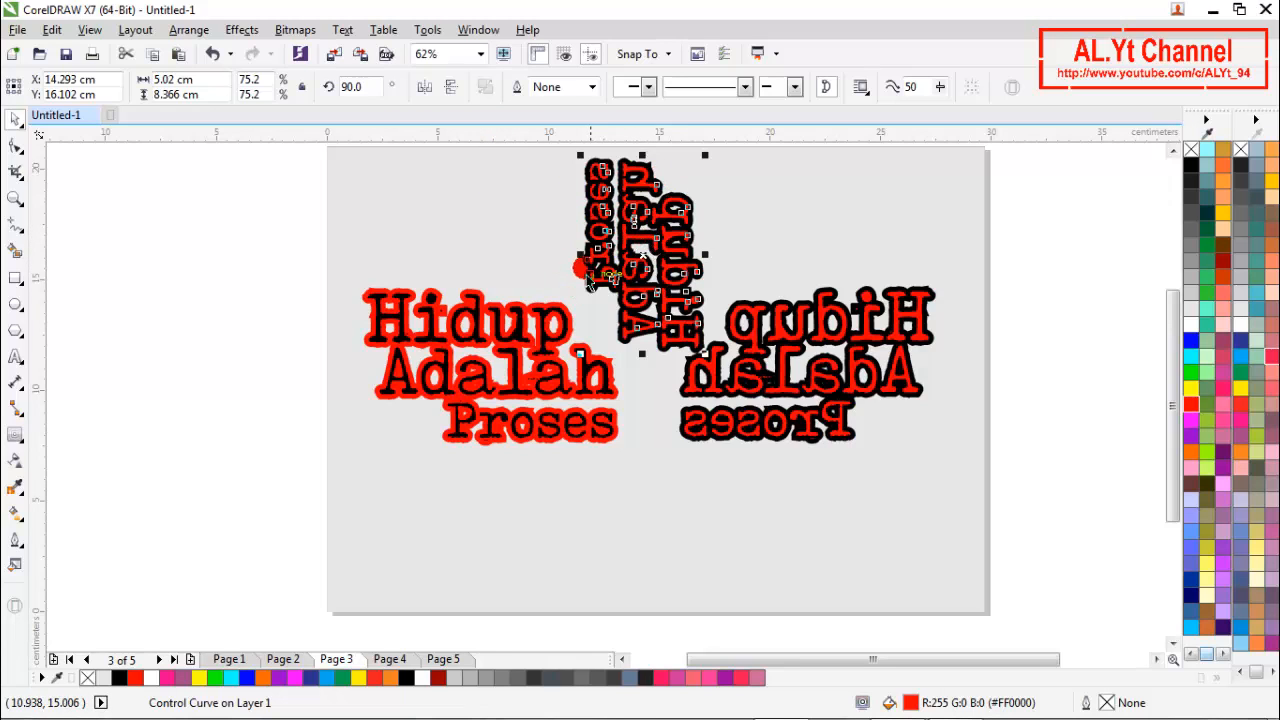
# Narrow the contour around the rotated copy's lettering to an offset of about 0.172 cm
pyautogui.click(15, 435)
pyautogui.scroll(3, 655, 348)
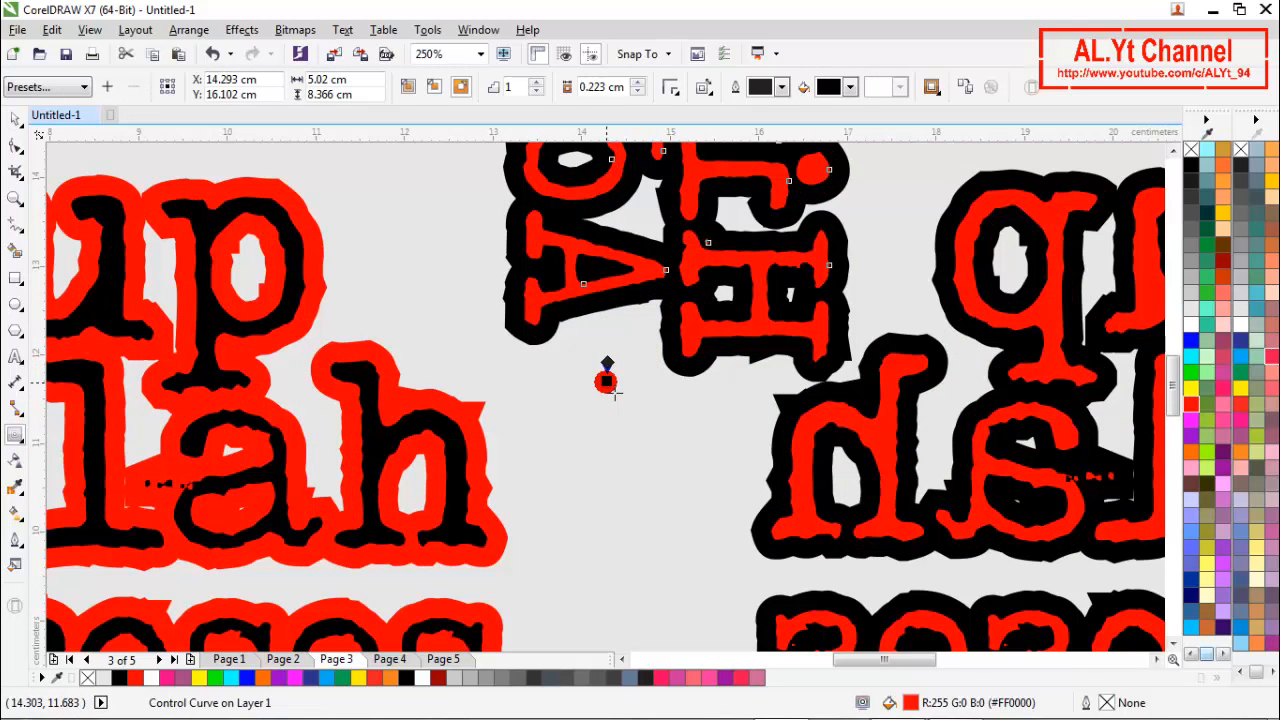
pyautogui.click(612, 380)
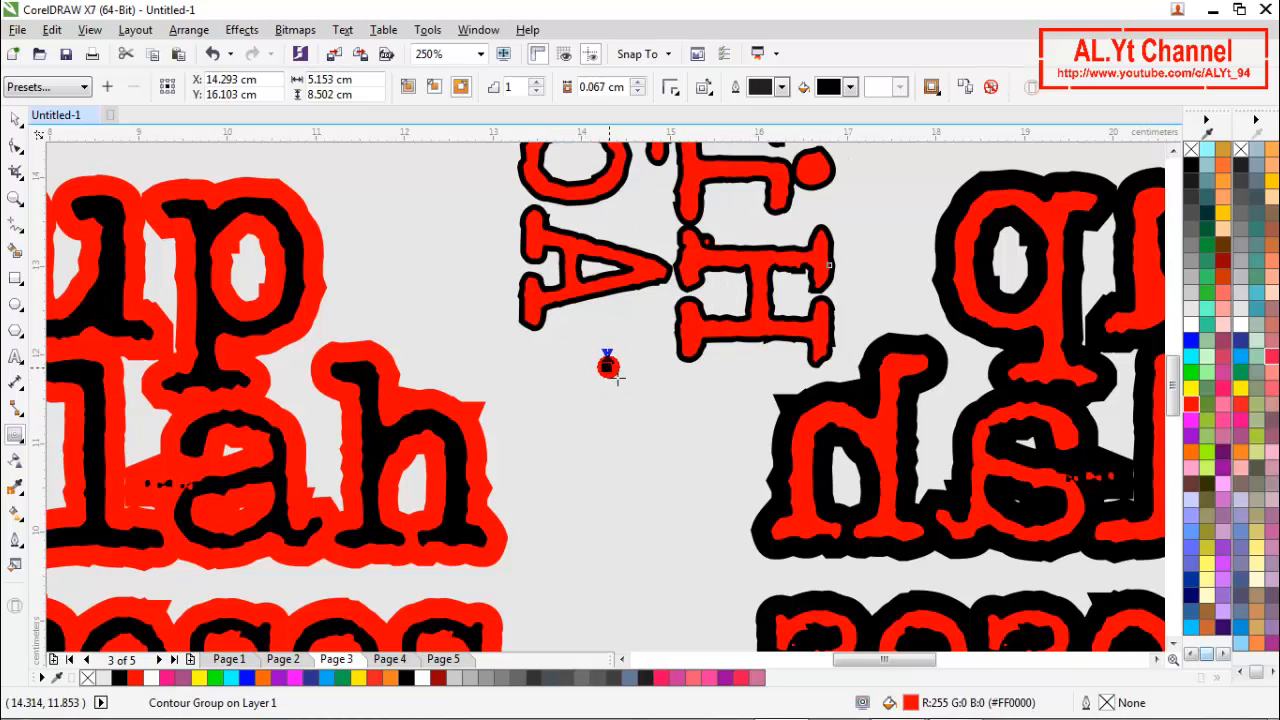
pyautogui.scroll(-2, 612, 372)
pyautogui.scroll(2, 632, 335)
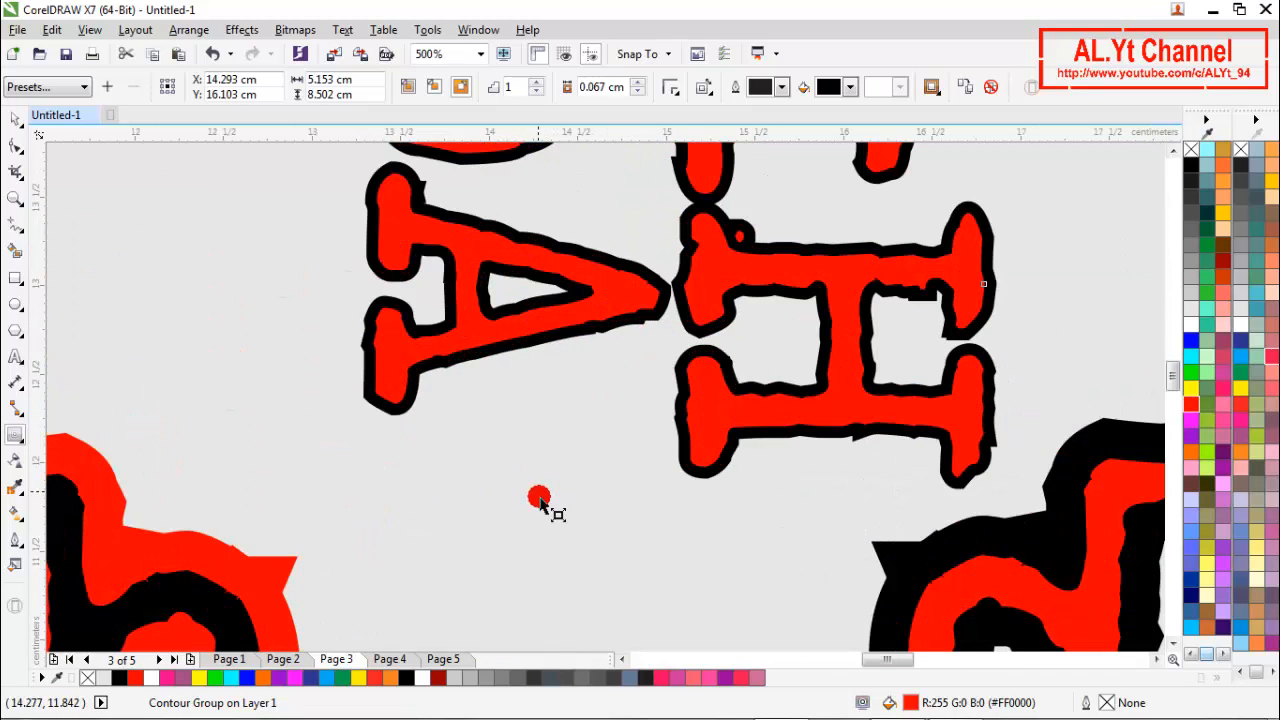
pyautogui.click(539, 498)
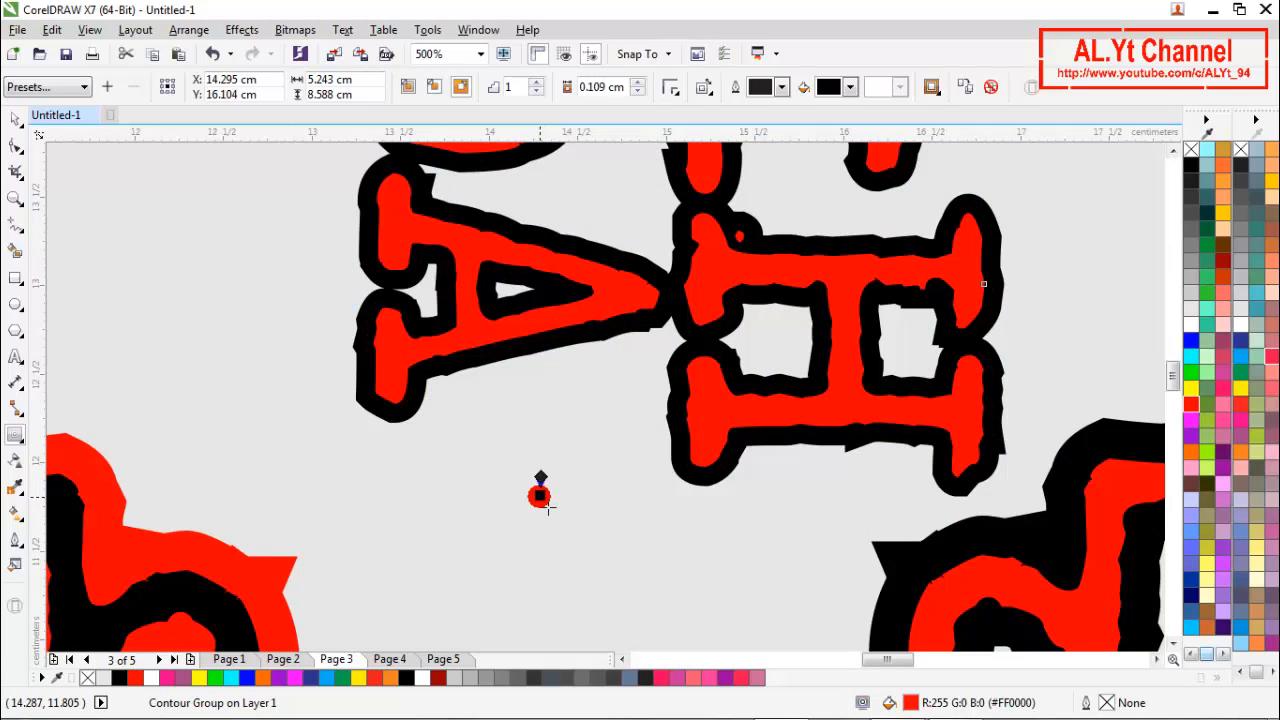
pyautogui.scroll(-2, 541, 492)
pyautogui.click(638, 370)
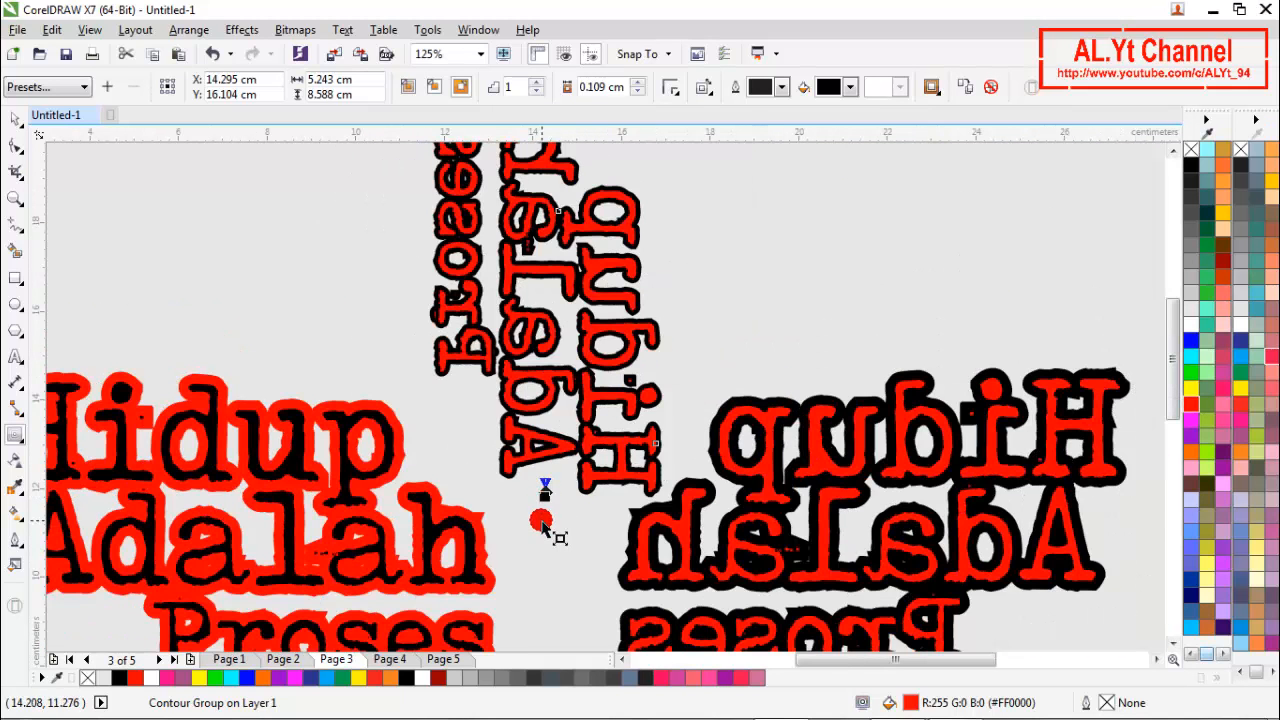
pyautogui.scroll(3, 548, 512)
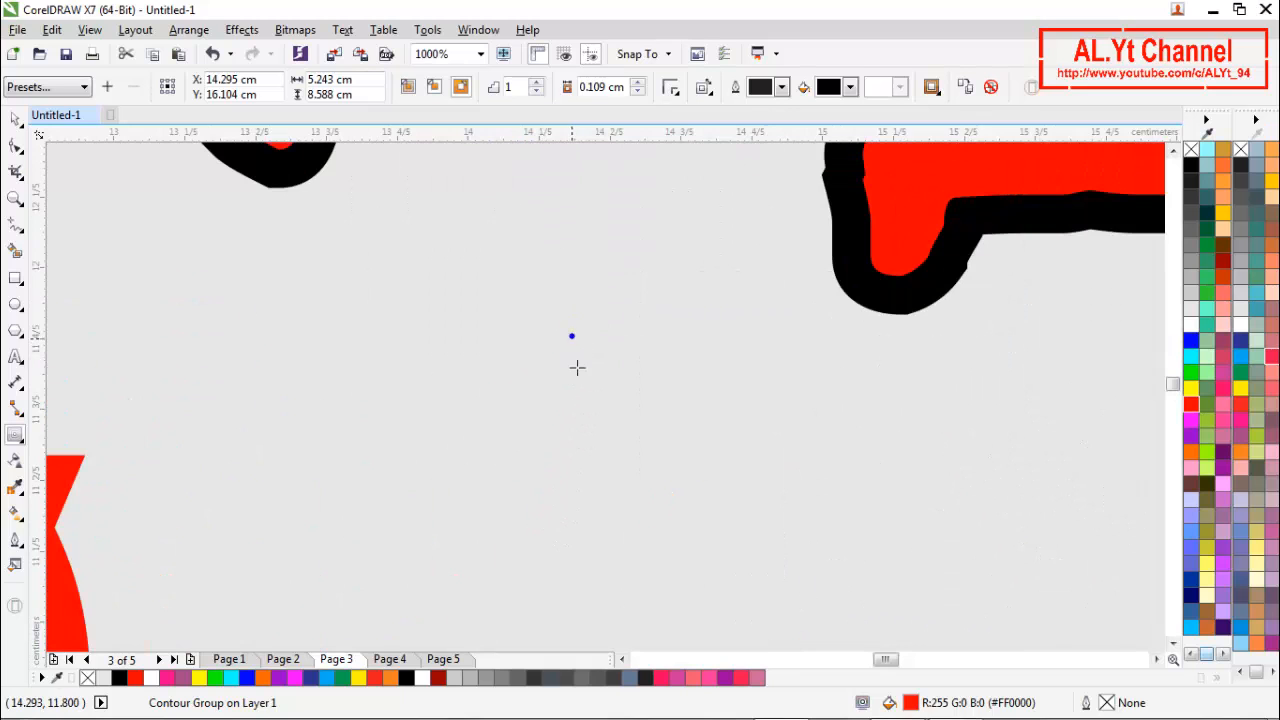
pyautogui.click(567, 357)
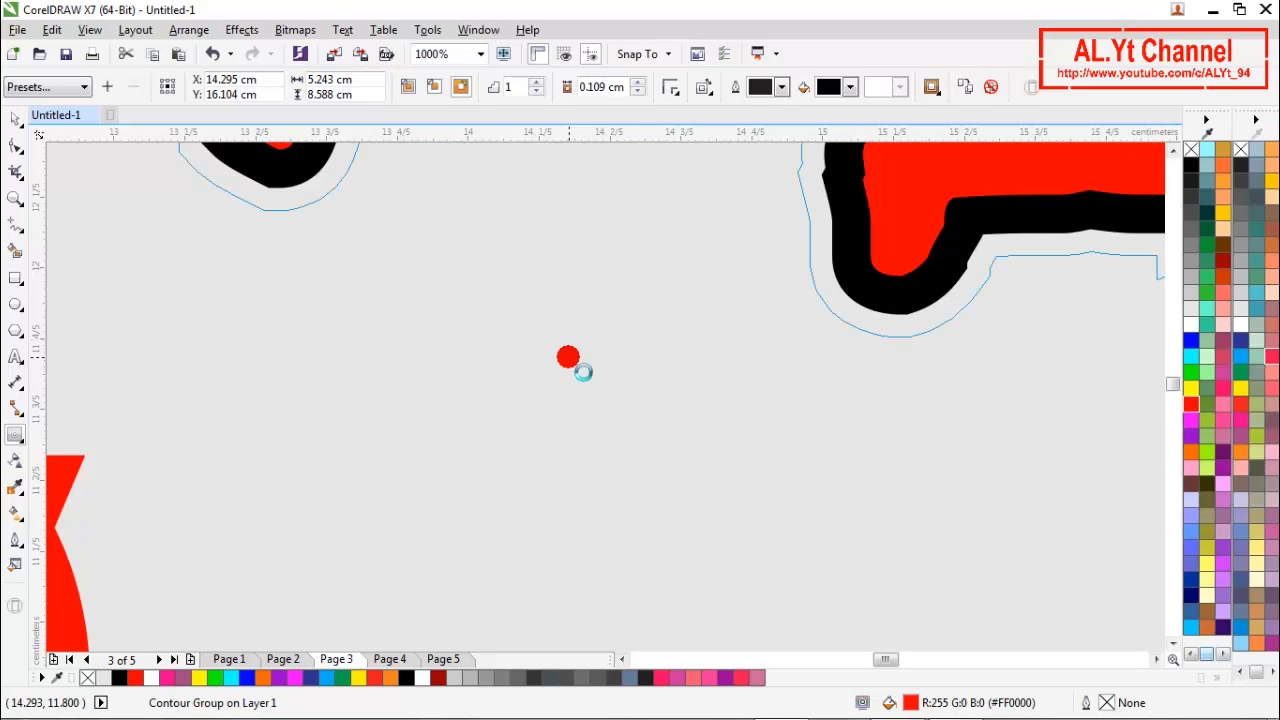
pyautogui.scroll(-3, 580, 360)
pyautogui.scroll(-1, 578, 360)
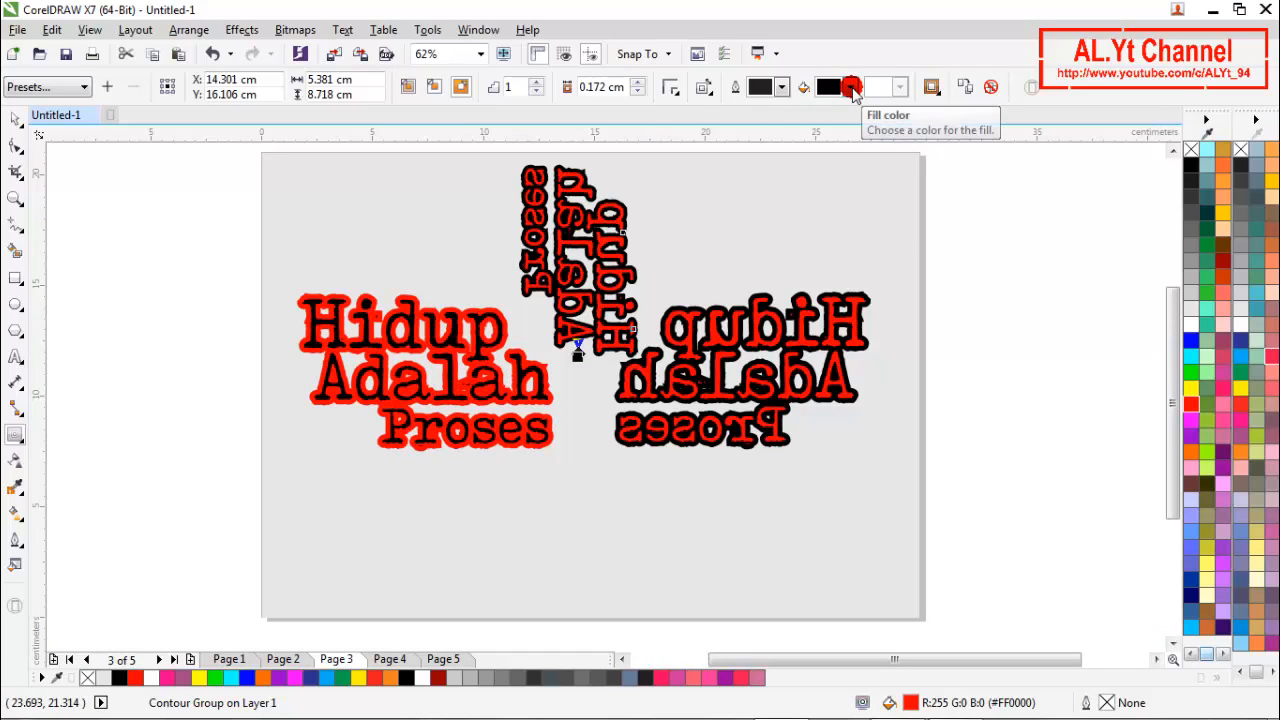
# Try cyan and dark blue as the fill colour of the rotated copy's contour
pyautogui.click(851, 88)
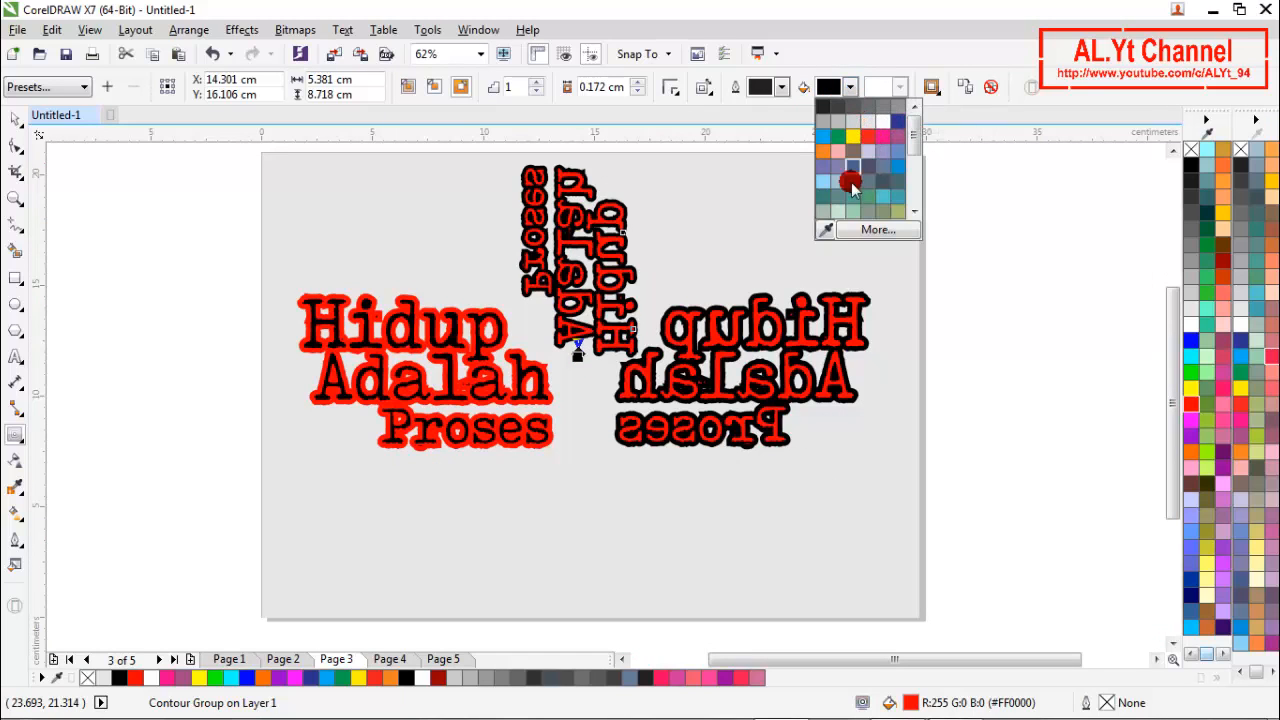
pyautogui.click(826, 229)
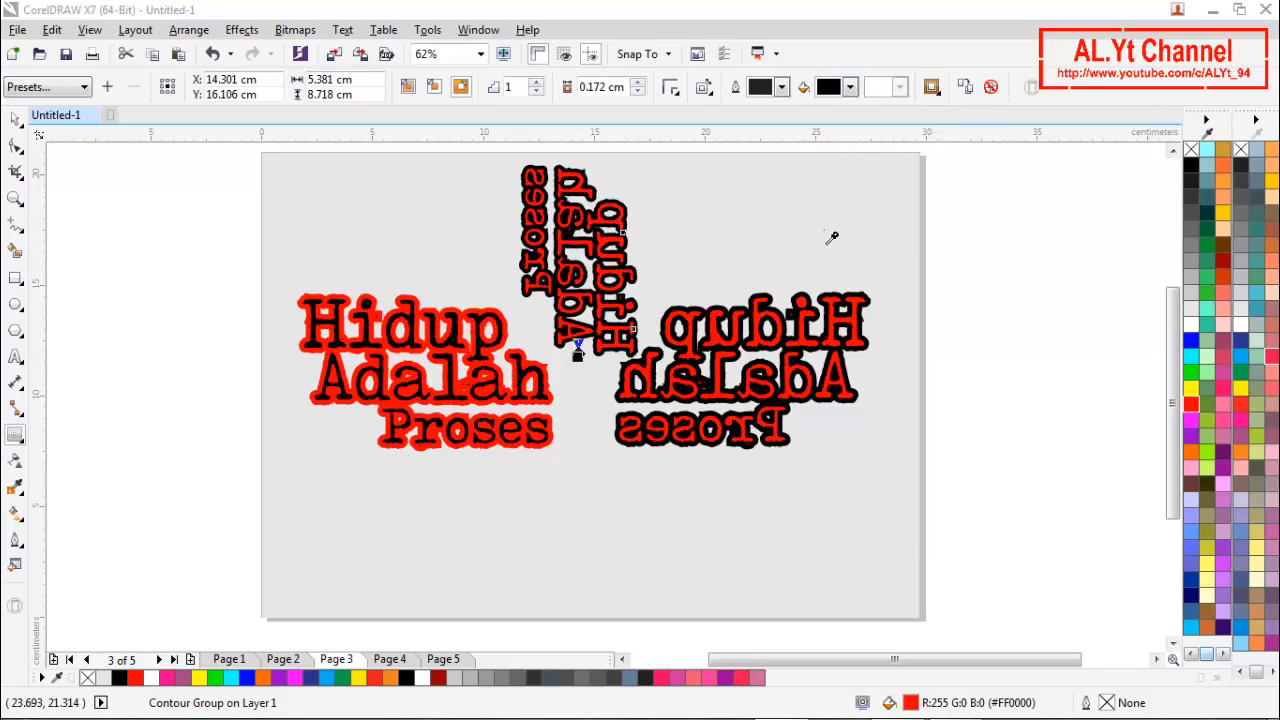
pyautogui.click(1194, 356)
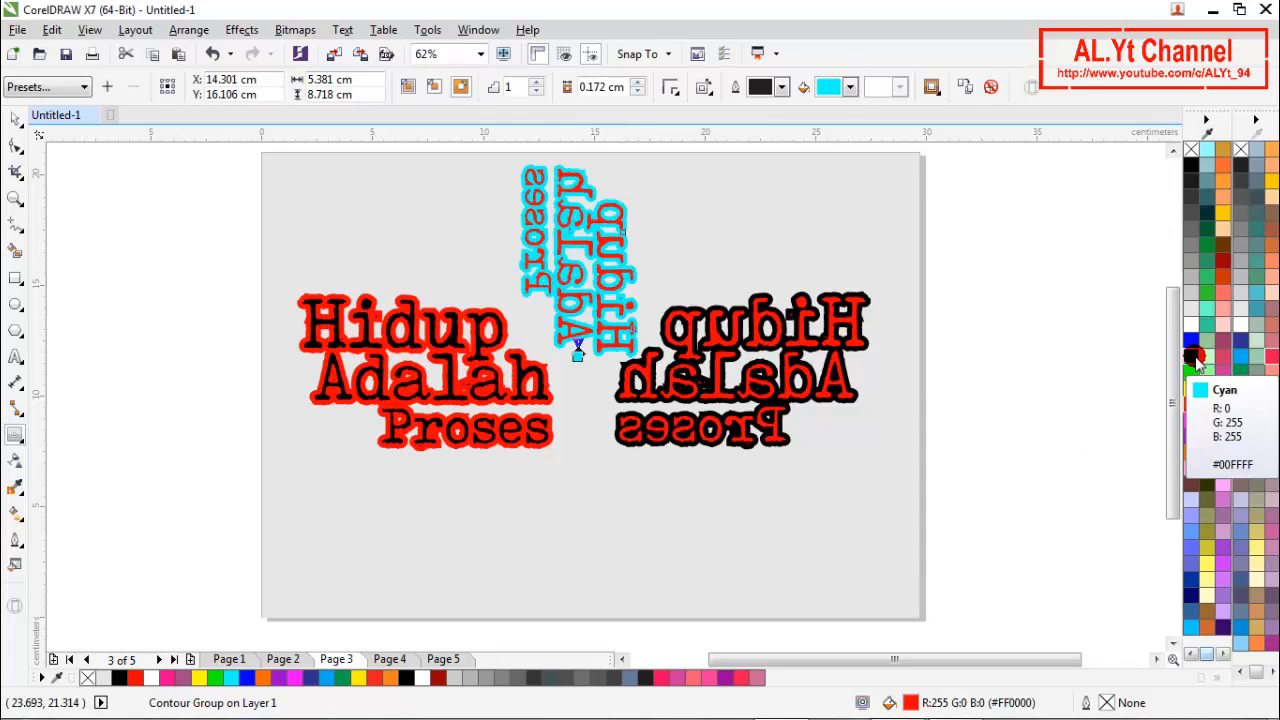
pyautogui.click(850, 87)
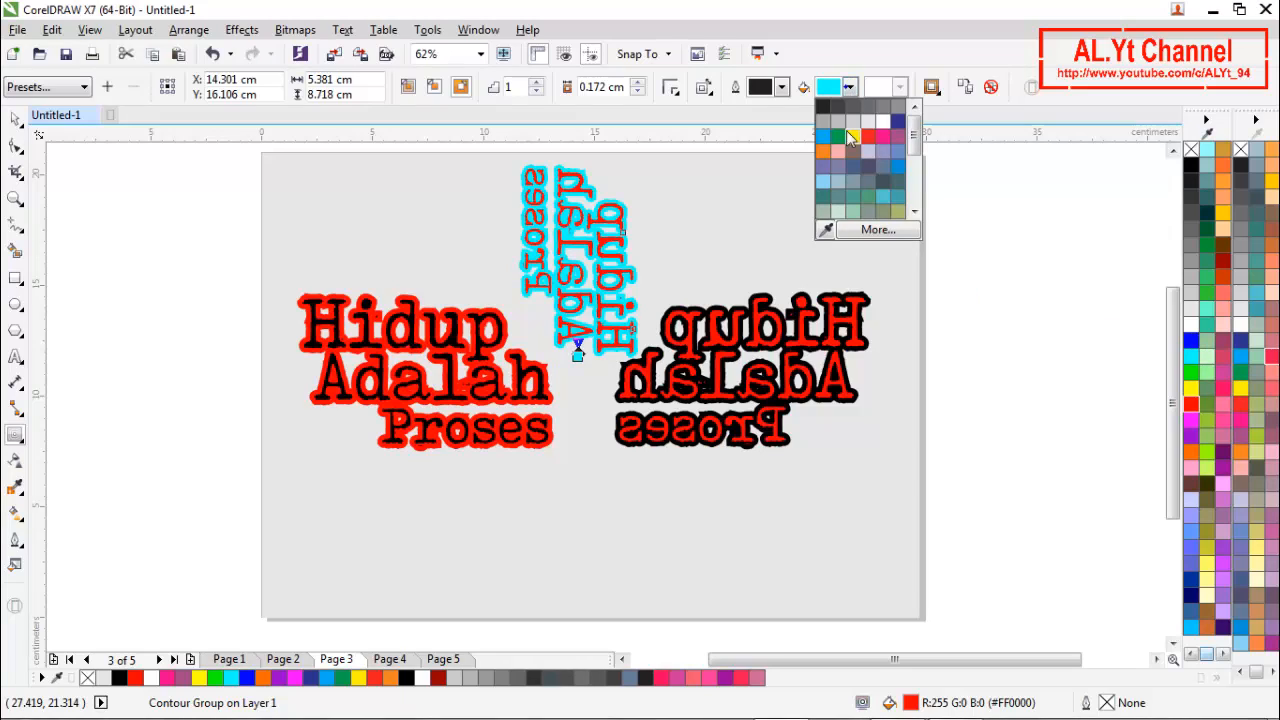
pyautogui.click(899, 121)
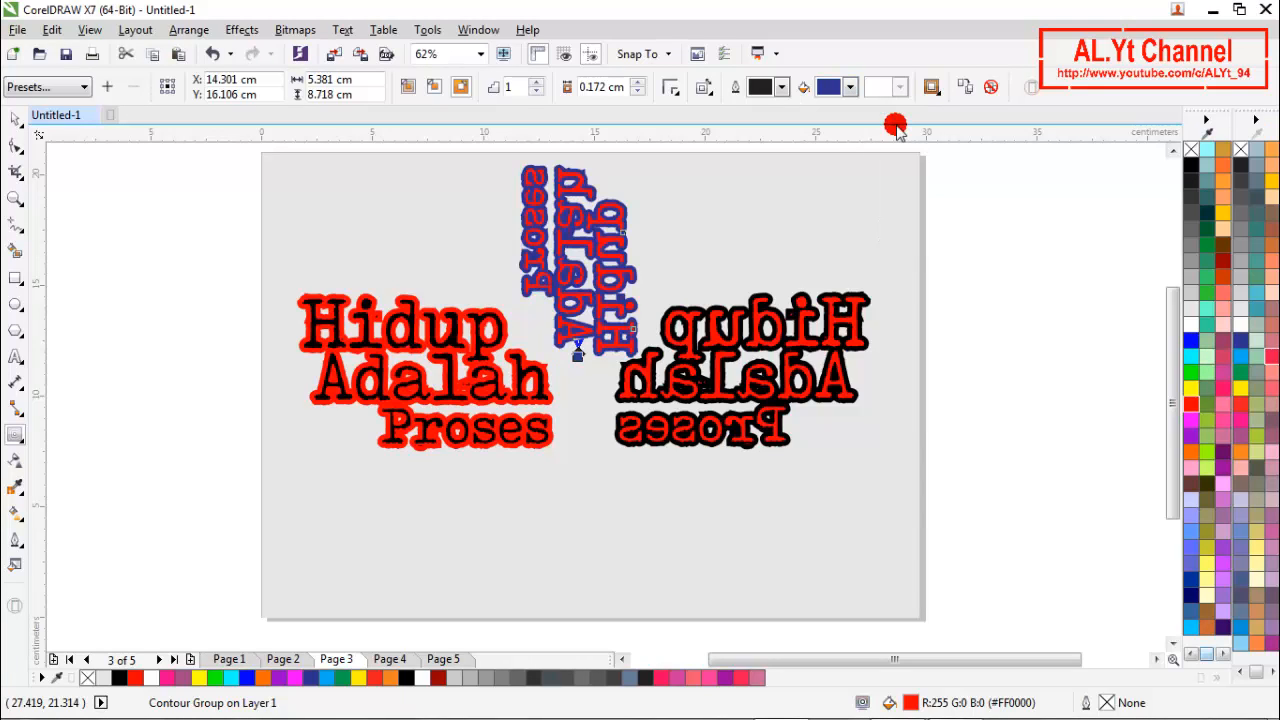
# Fill the rotated copy's contour with pure blue, sampled from the colour palette
pyautogui.click(850, 87)
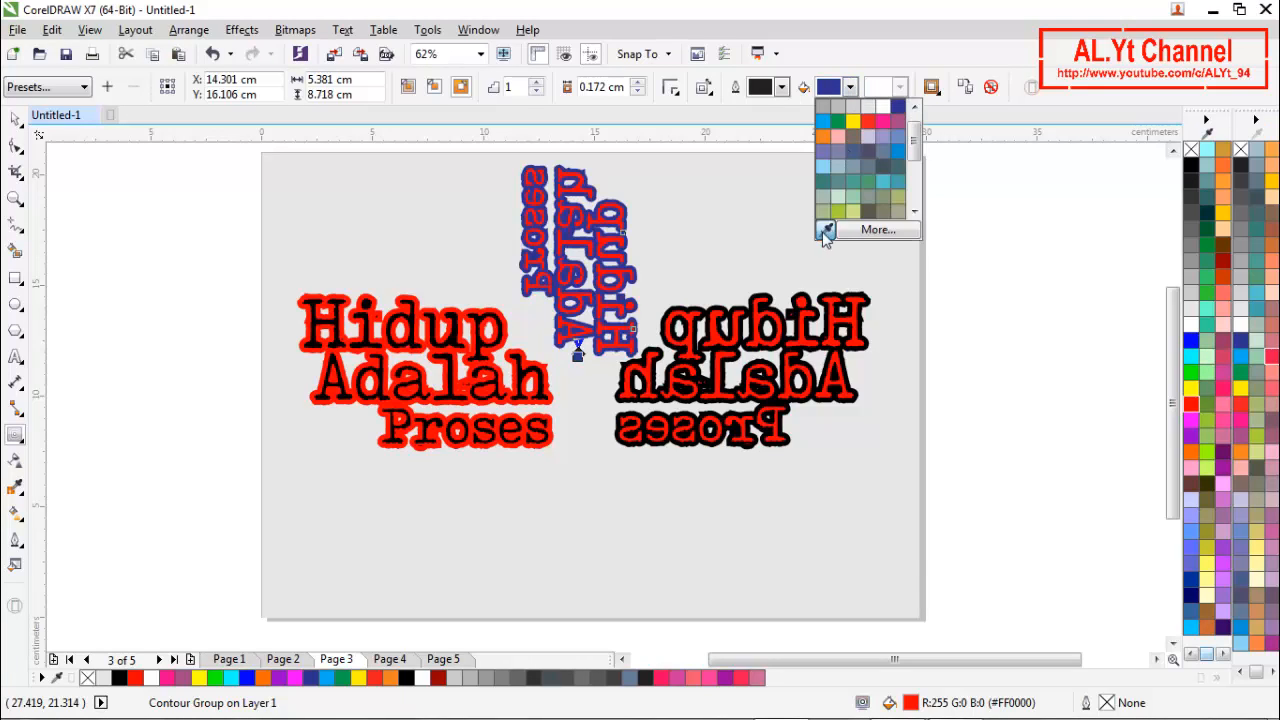
pyautogui.click(825, 232)
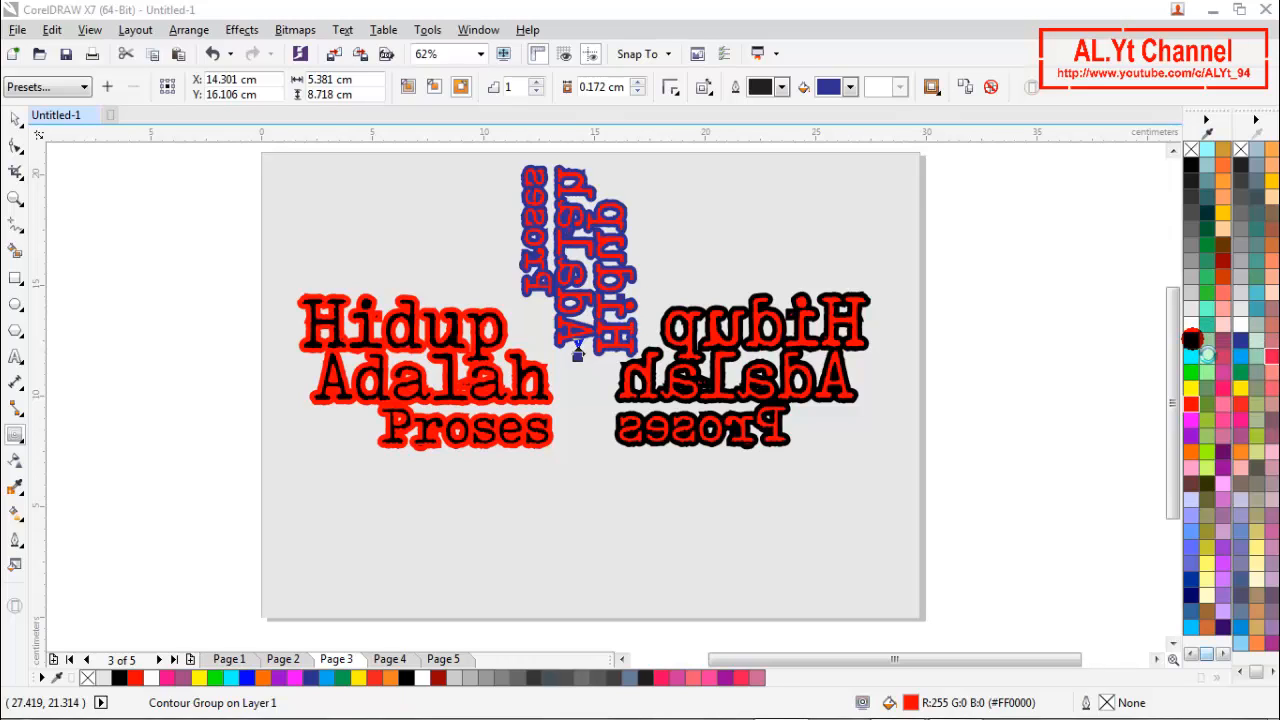
pyautogui.click(1192, 341)
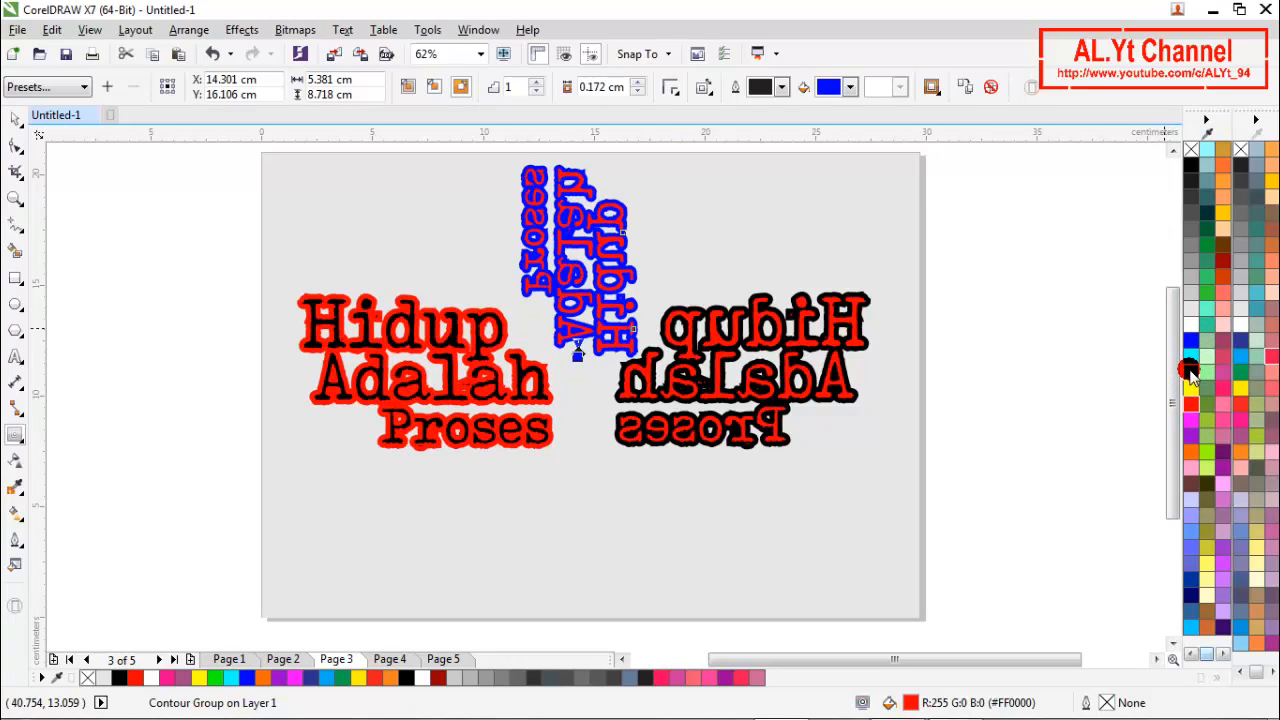
# Try green, cyan, dark blue and black fills on the rotated lettering, and settle on dark red (#990000)
pyautogui.click(1190, 372)
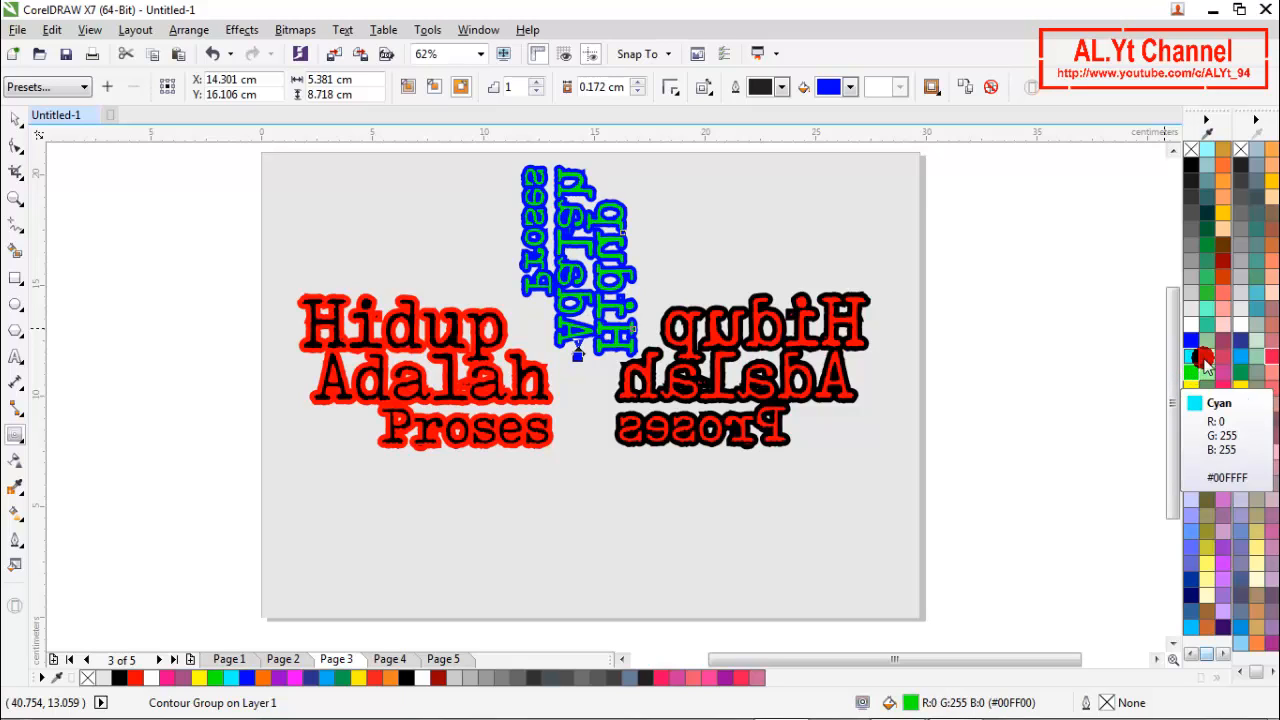
pyautogui.click(1237, 357)
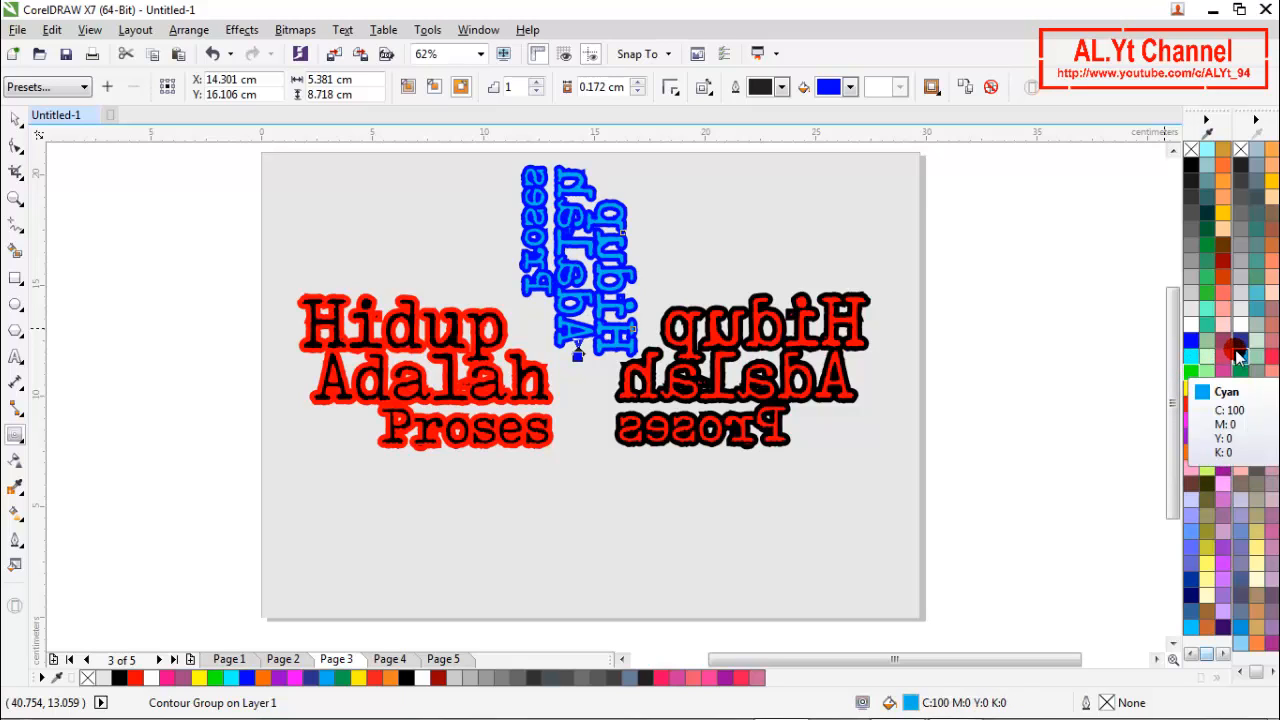
pyautogui.click(1239, 342)
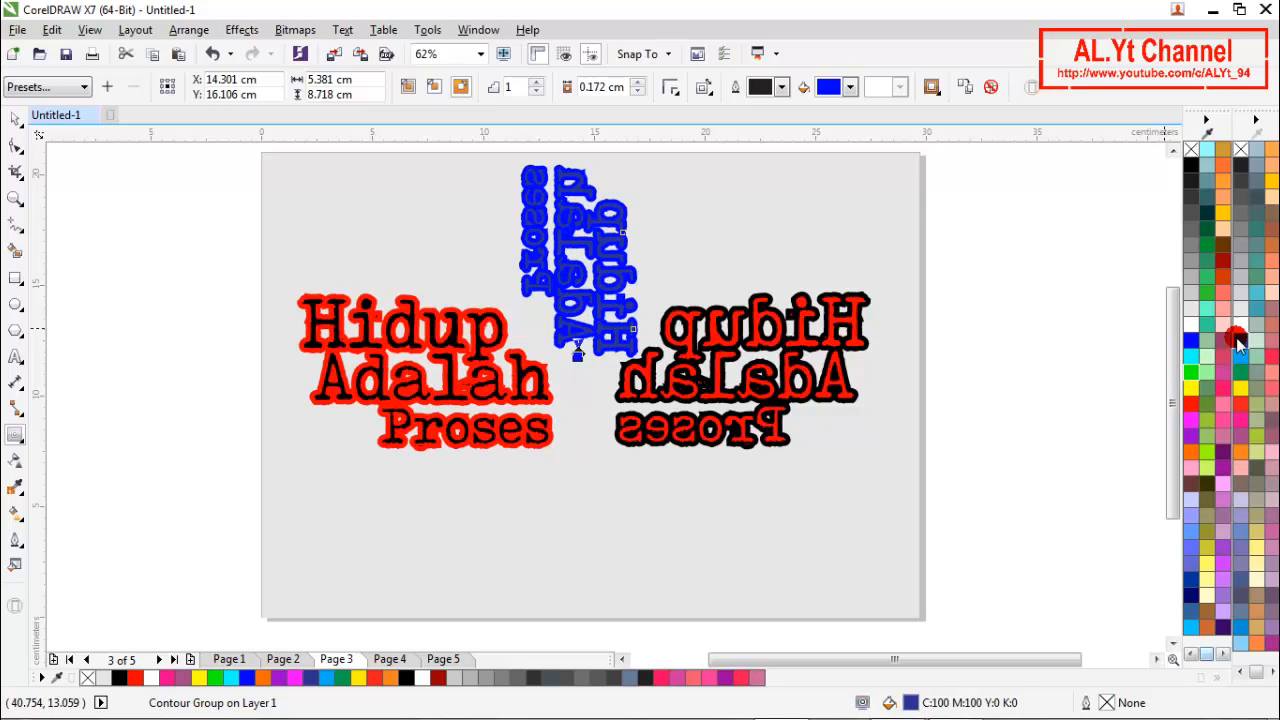
pyautogui.click(1190, 166)
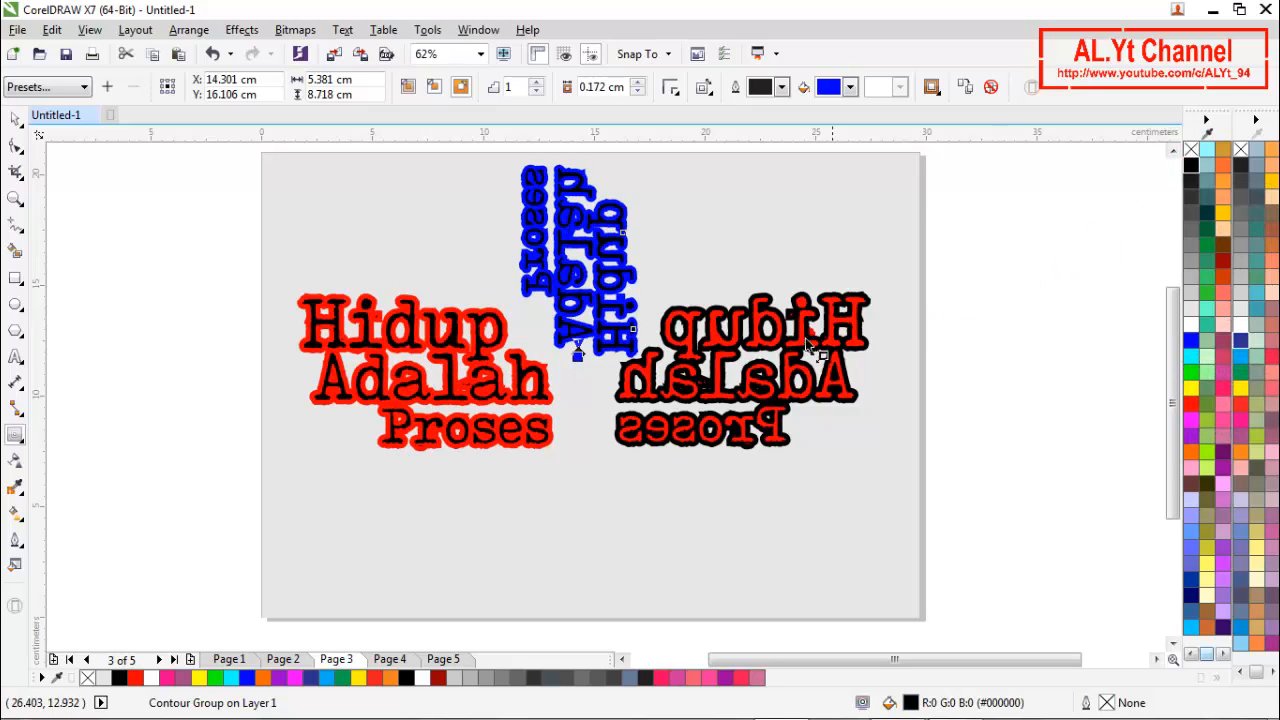
pyautogui.click(1222, 262)
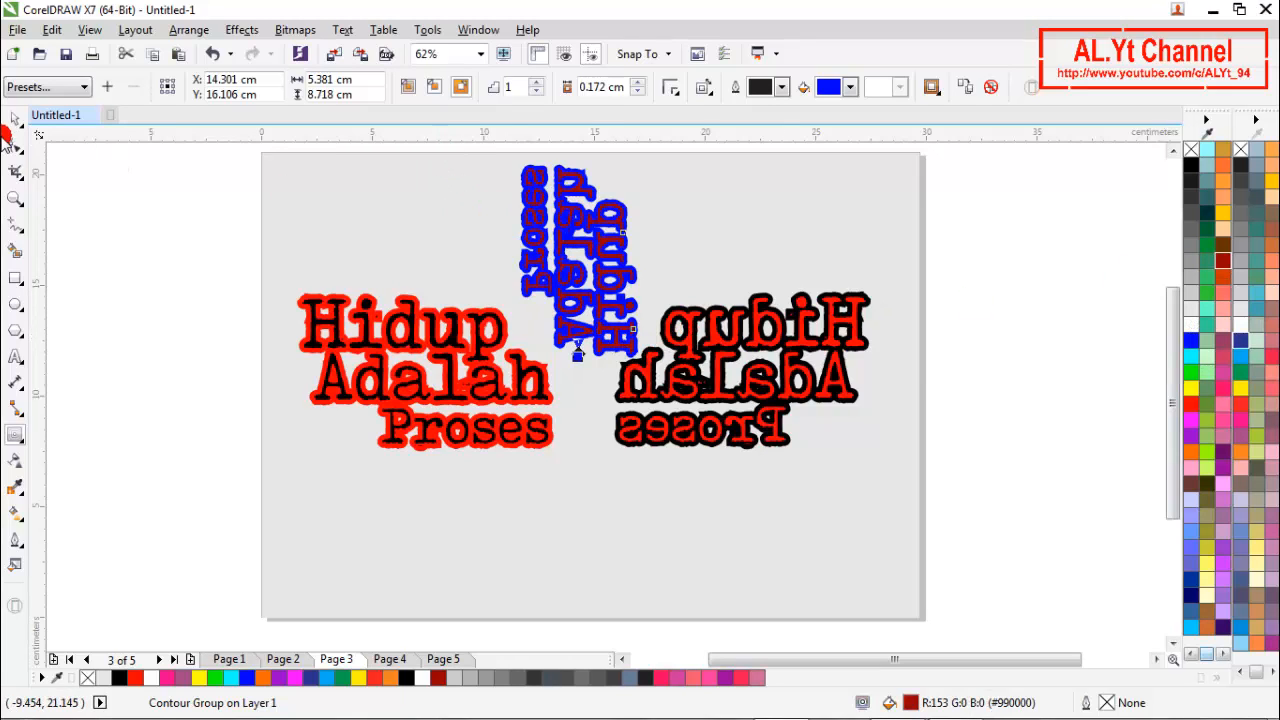
# Copy the rotated dark red lettering together with its blue contour, and paste a duplicate
pyautogui.click(15, 119)
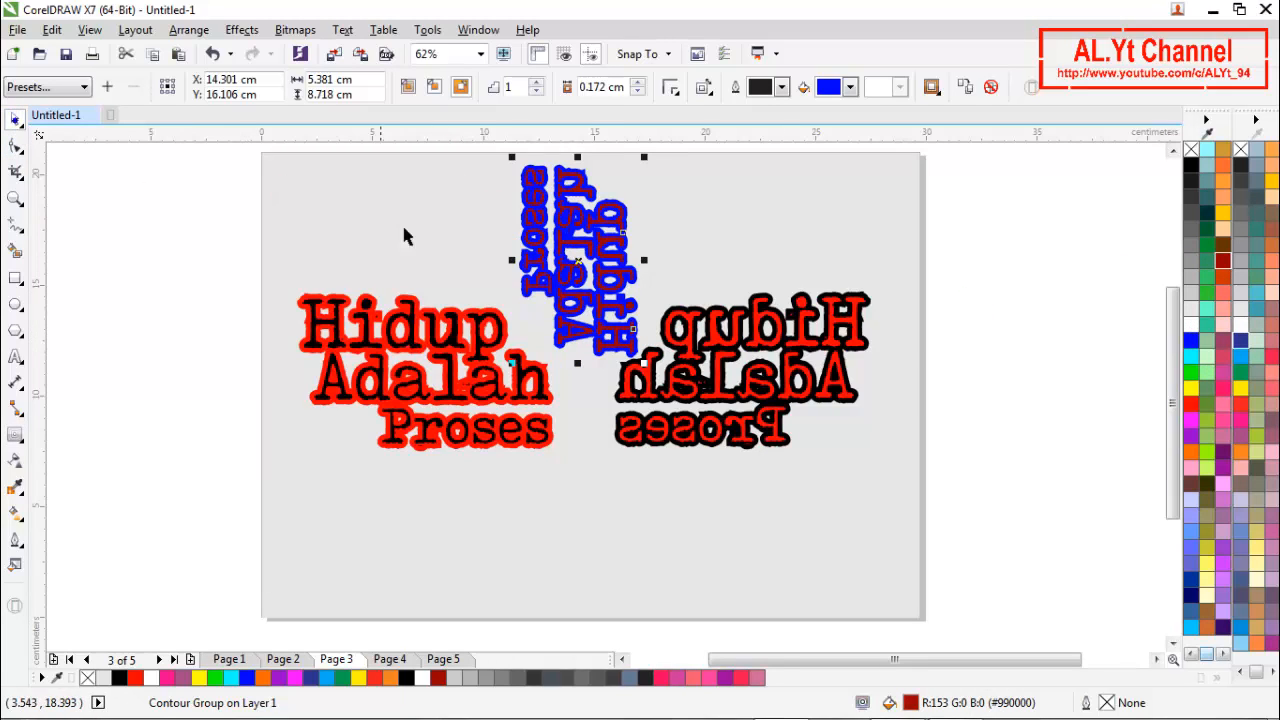
pyautogui.rightClick(568, 266)
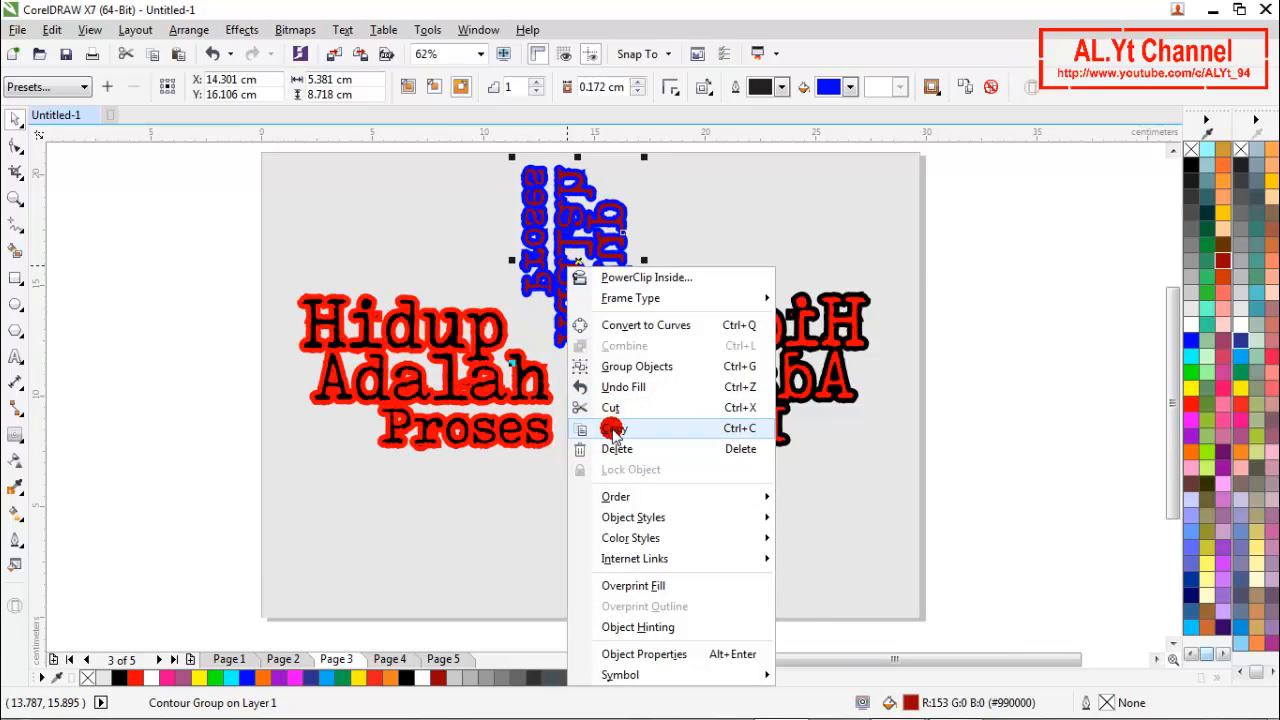
pyautogui.click(613, 430)
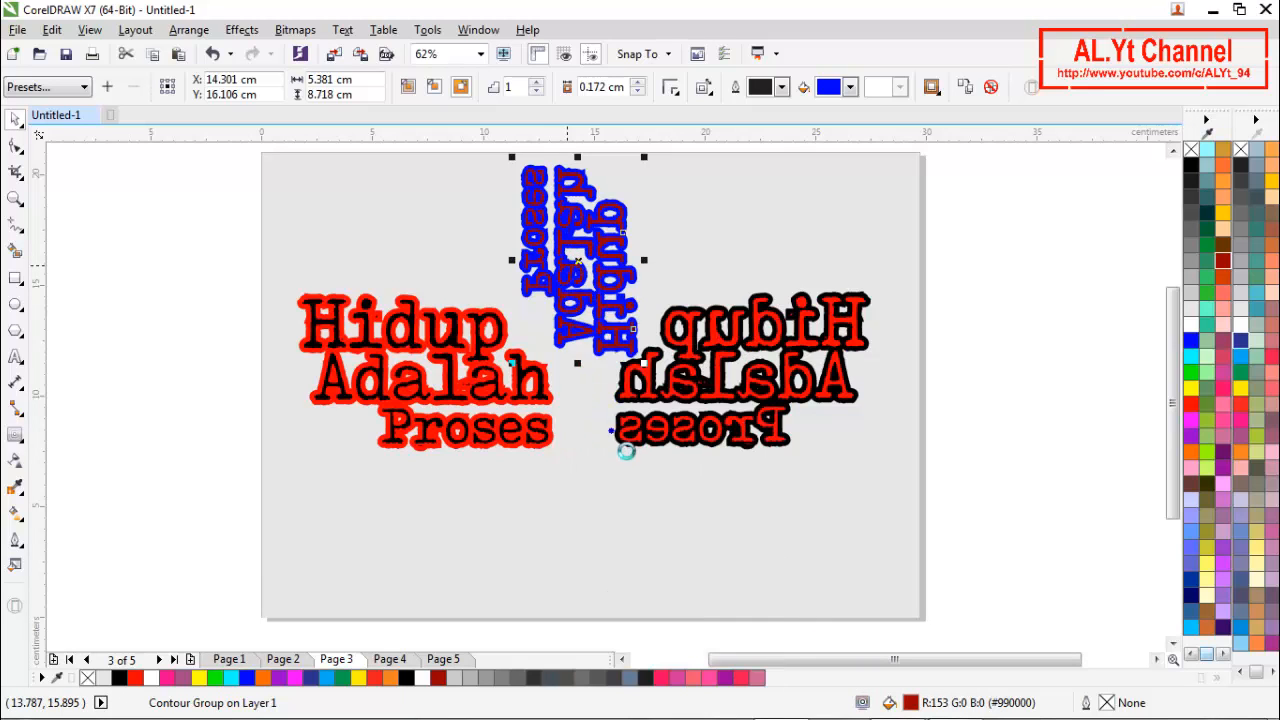
pyautogui.click(1008, 380)
pyautogui.rightClick(1008, 380)
pyautogui.click(1028, 488)
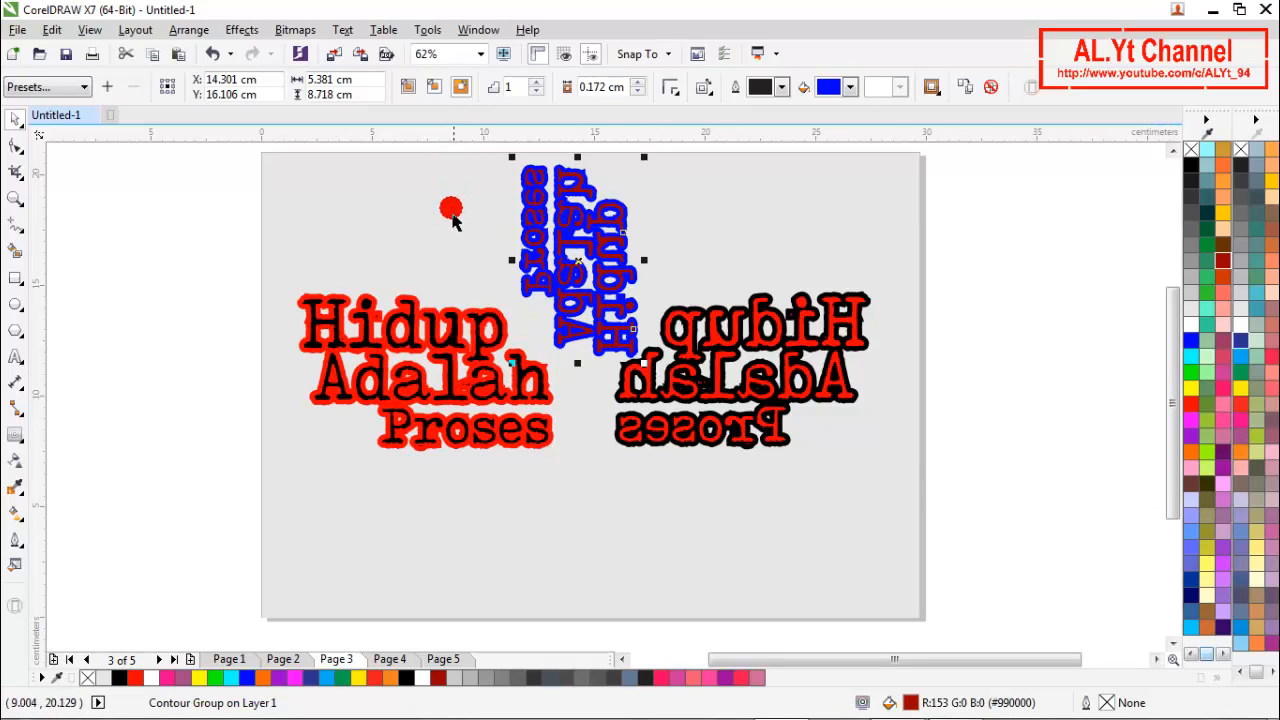
# Mirror the pasted duplicate vertically and move it to the page's lower middle, directly below the upper rotated copy
pyautogui.click(448, 211)
pyautogui.click(566, 278)
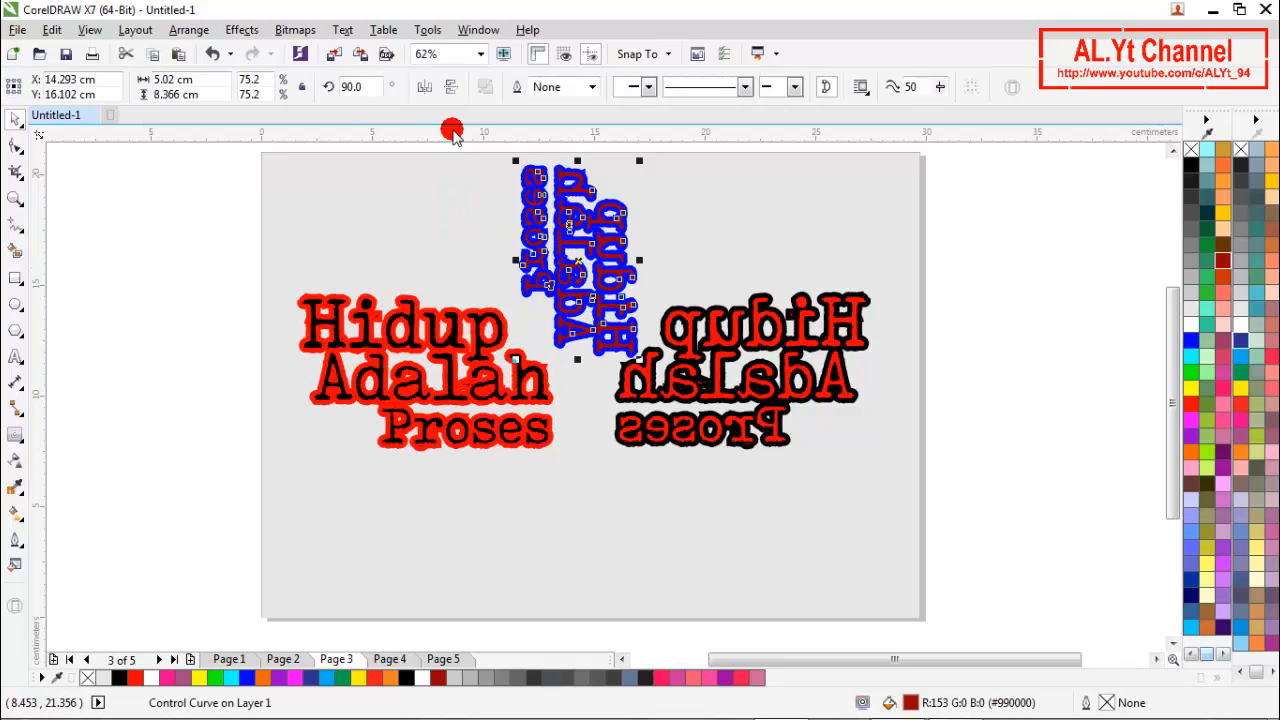
pyautogui.click(453, 87)
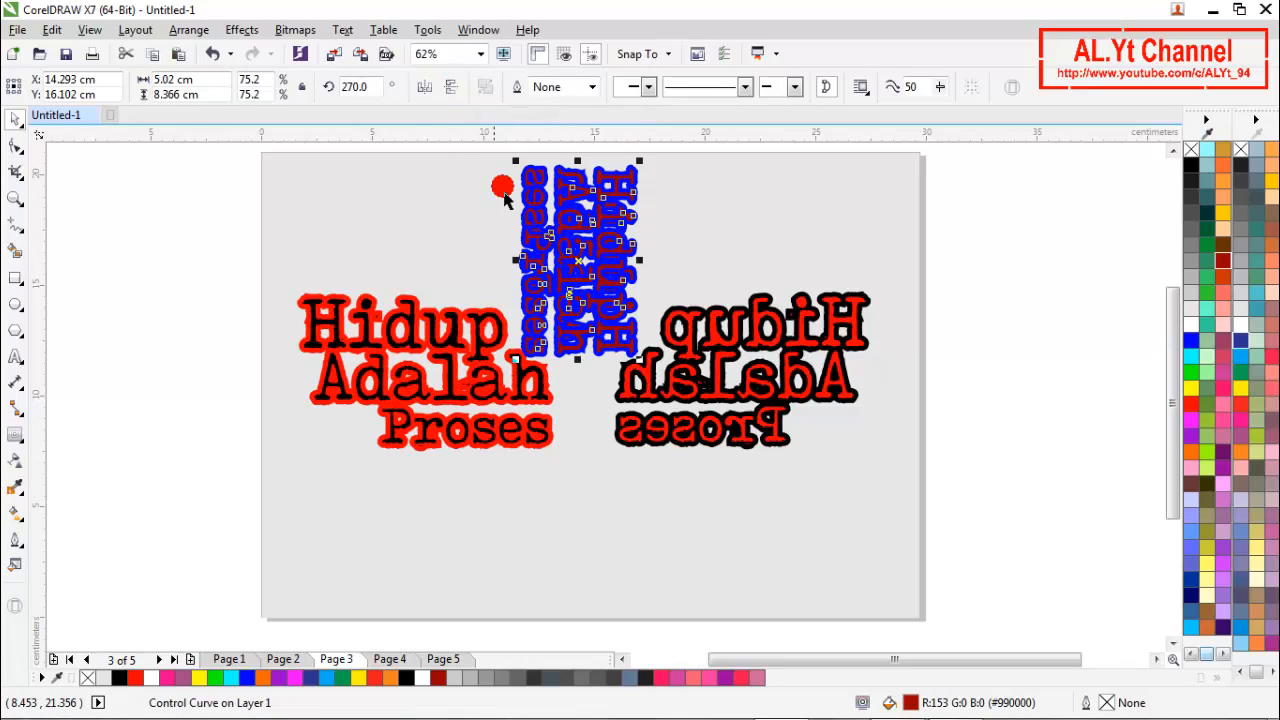
pyautogui.moveTo(592, 278); pyautogui.dragTo(605, 548)
pyautogui.click(740, 512)
pyautogui.scroll(-1, 738, 470)
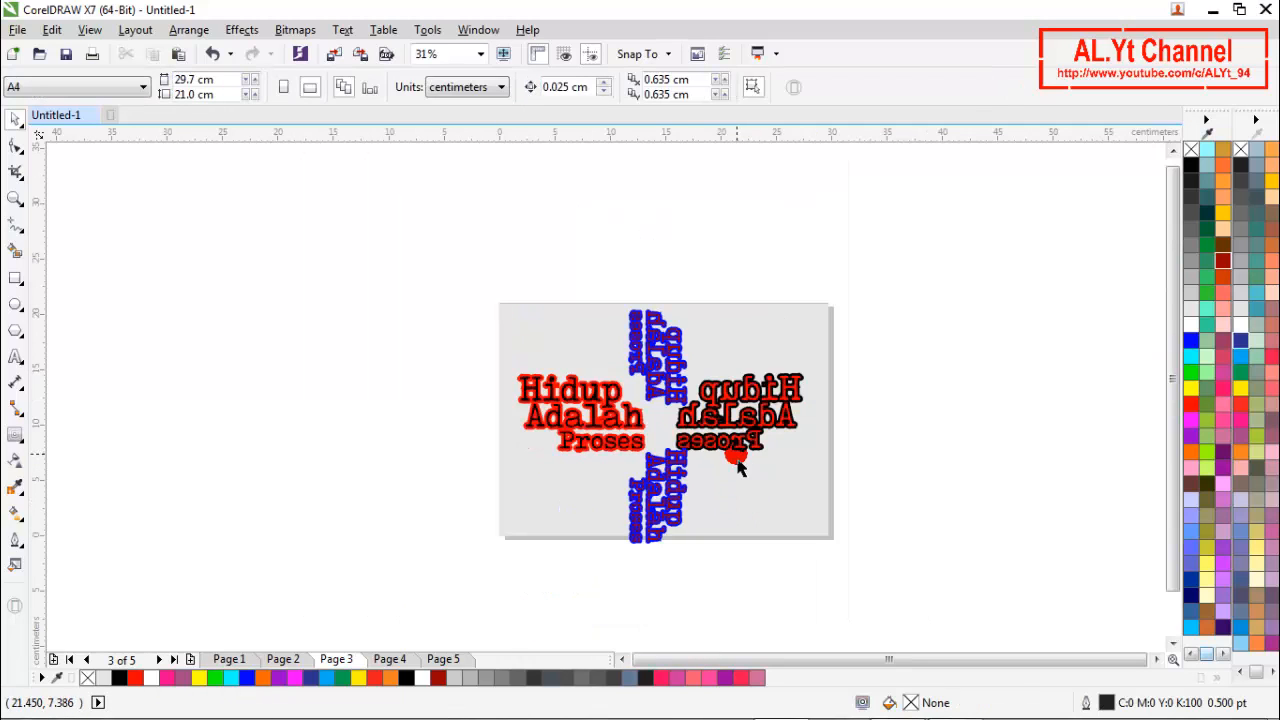
# Group all four lettering copies with their contours and scale the group down proportionally, centred within the page edges
pyautogui.moveTo(458, 276); pyautogui.dragTo(866, 586)
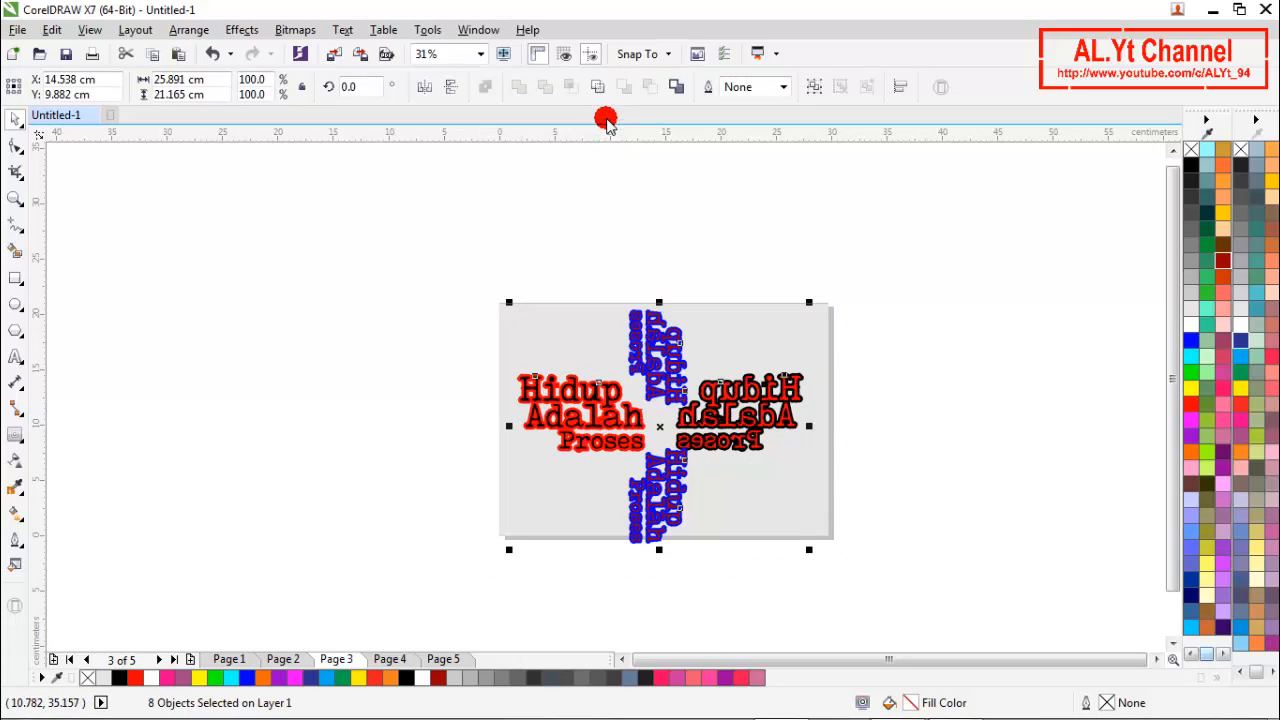
pyautogui.click(810, 88)
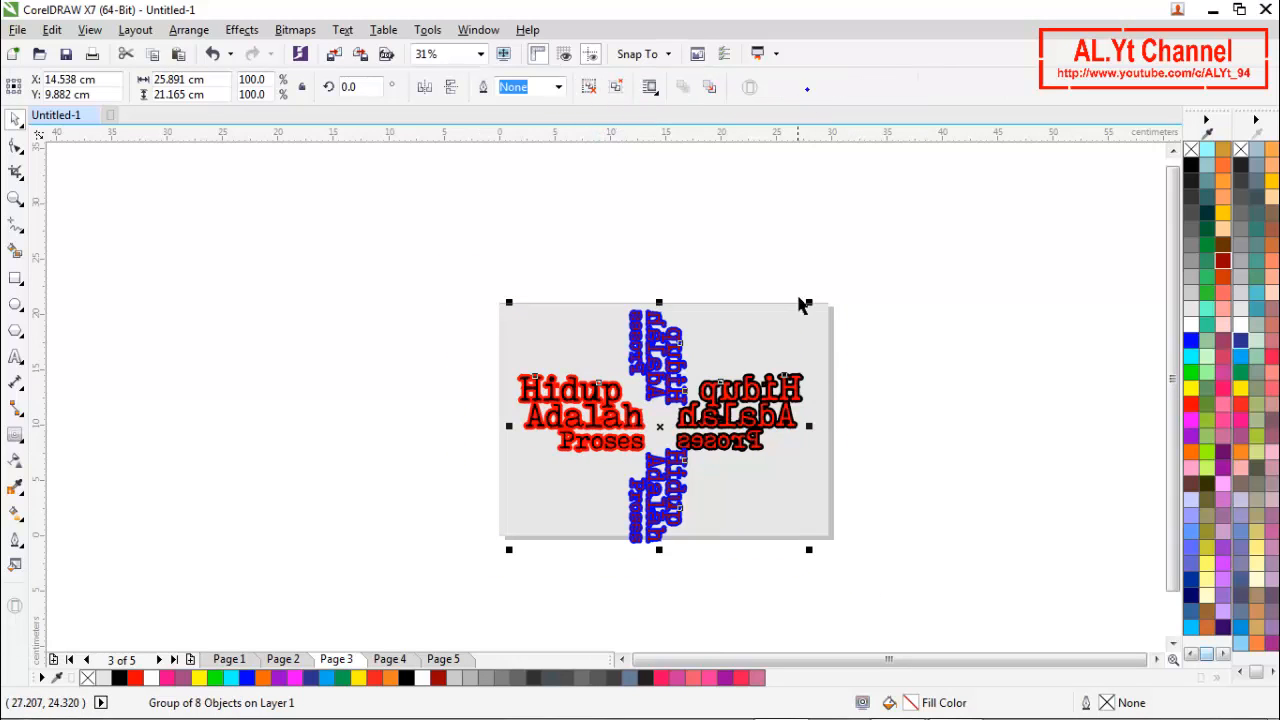
pyautogui.moveTo(820, 317); pyautogui.dragTo(806, 340)
pyautogui.click(866, 338)
pyautogui.click(687, 466)
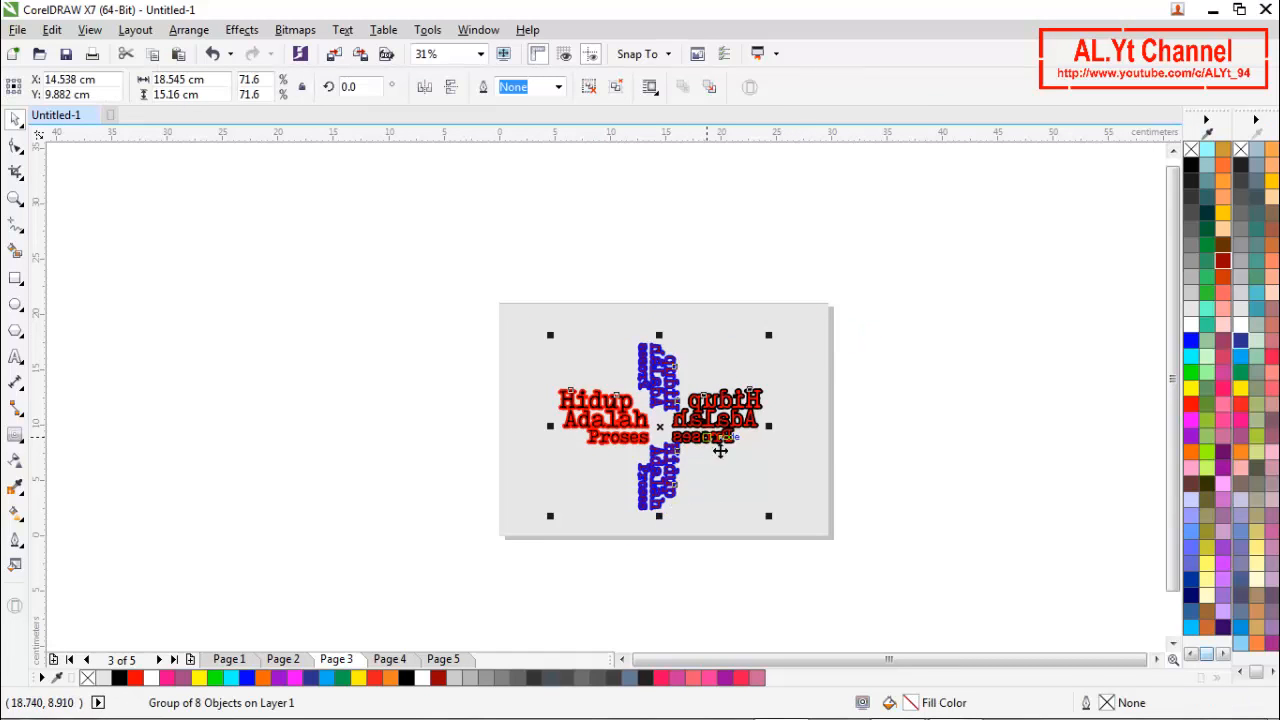
pyautogui.moveTo(775, 355); pyautogui.dragTo(810, 315)
pyautogui.click(869, 352)
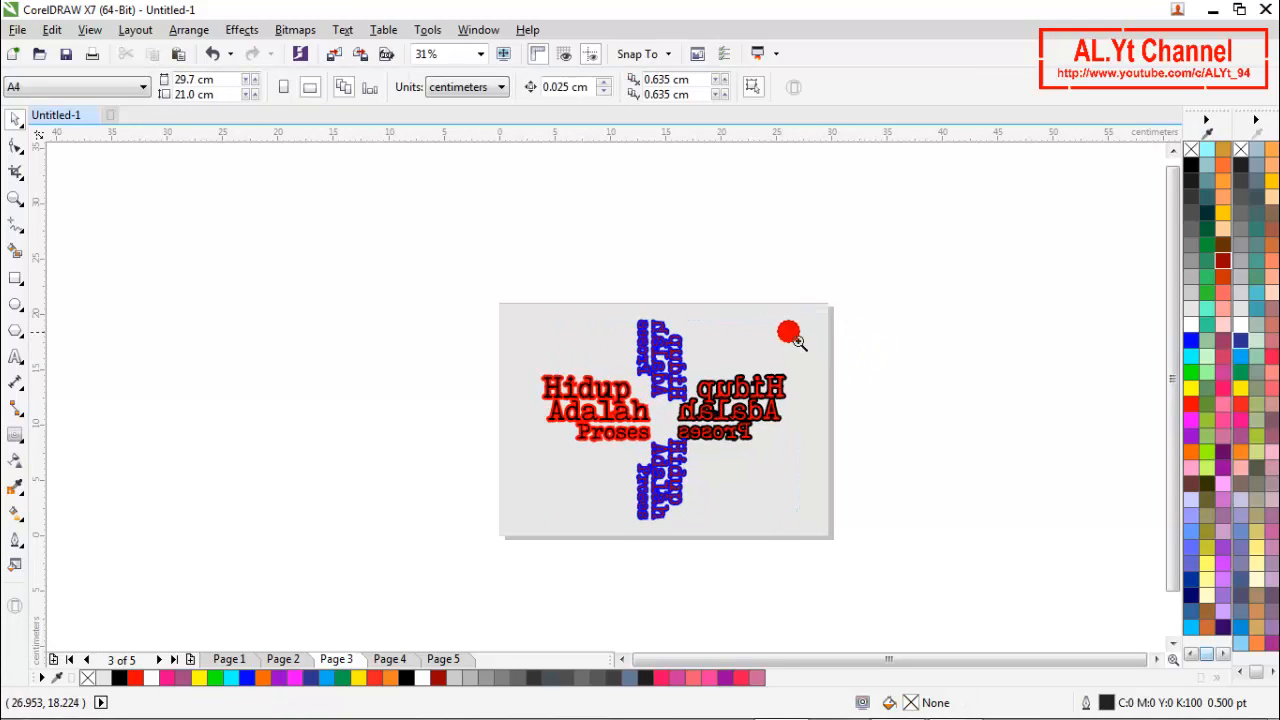
# Fit the whole page in view and examine the finished four-way lettering arrangement in a full-screen preview
pyautogui.press('z')
pyautogui.click(278, 87)
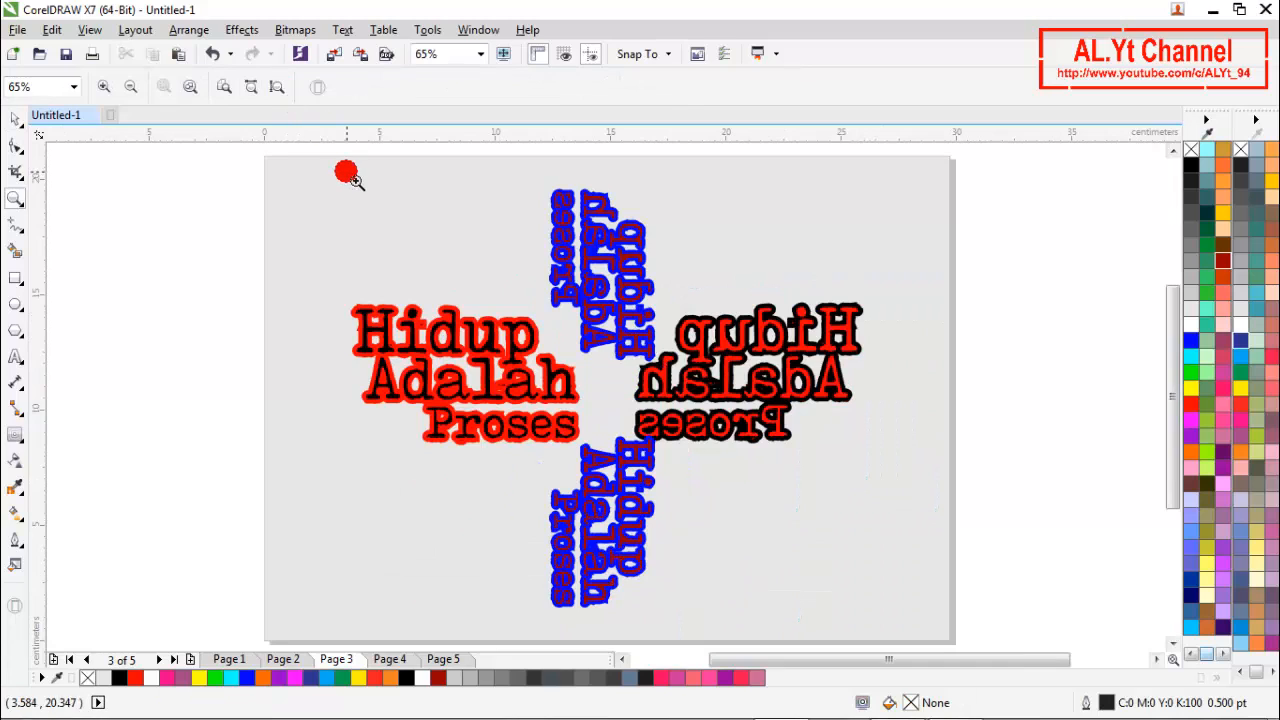
pyautogui.press('space')
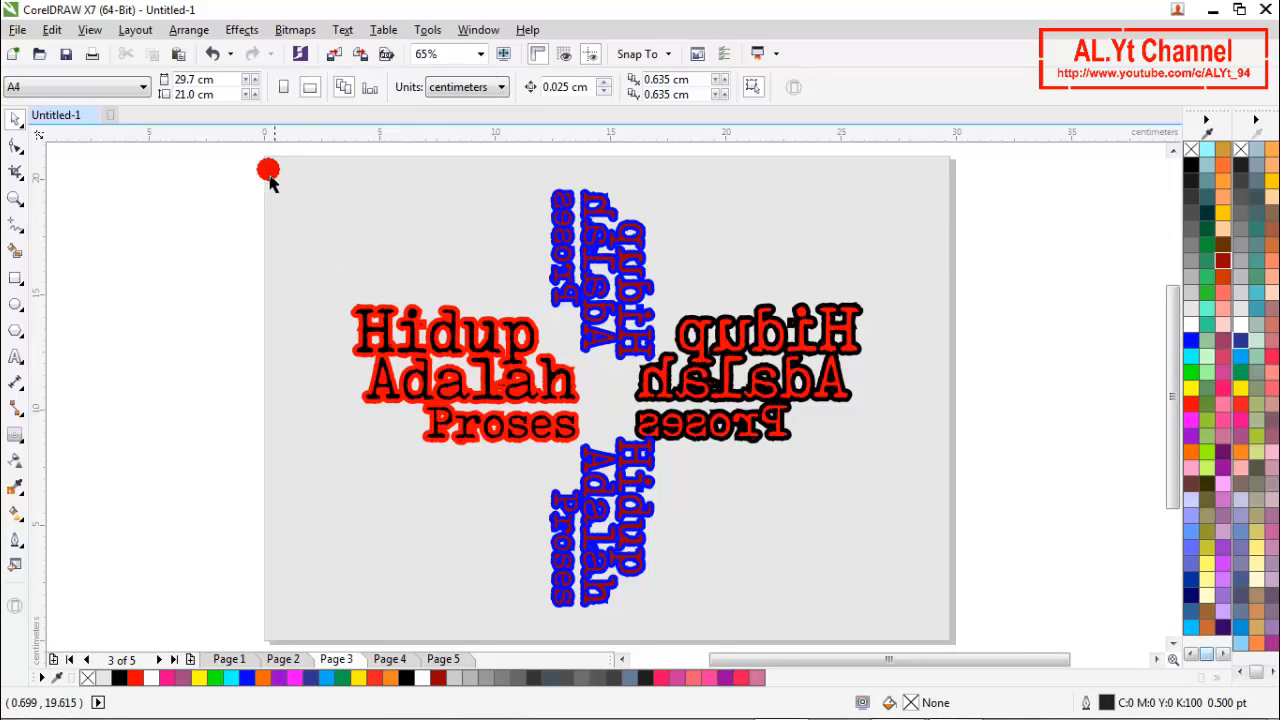
pyautogui.rightClick(208, 234)
pyautogui.click(222, 247)
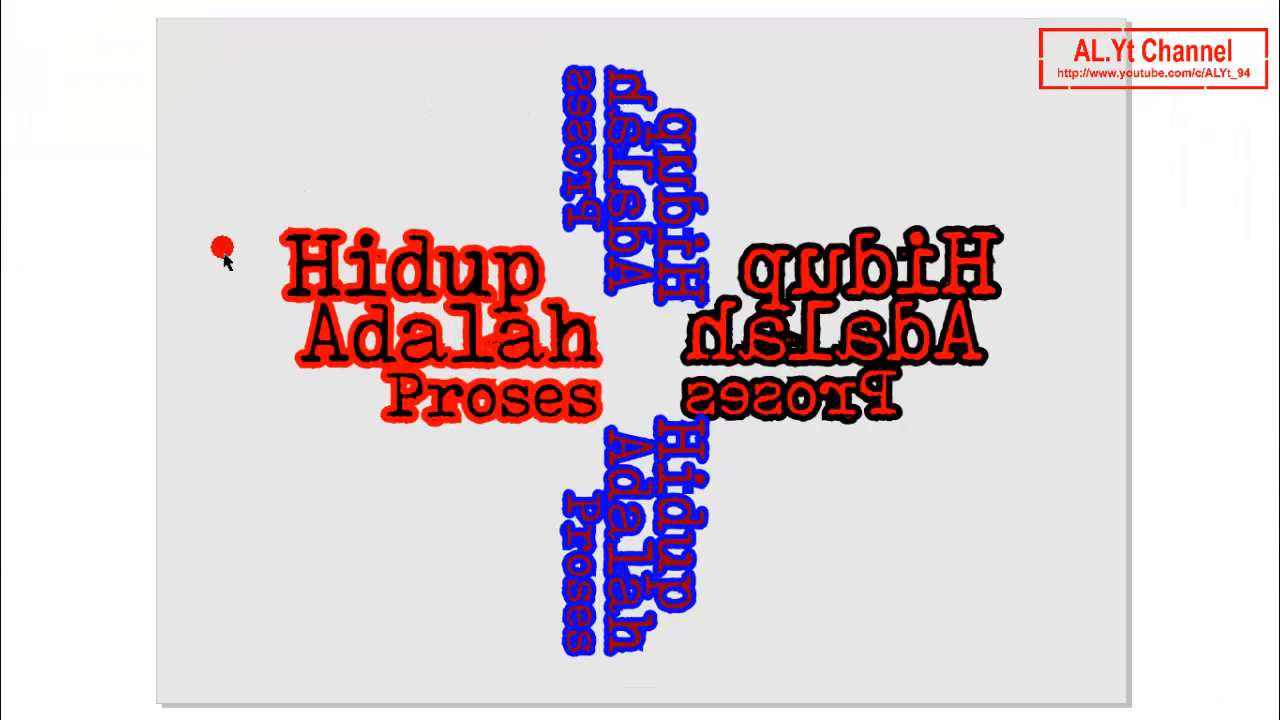
pyautogui.click(224, 258)
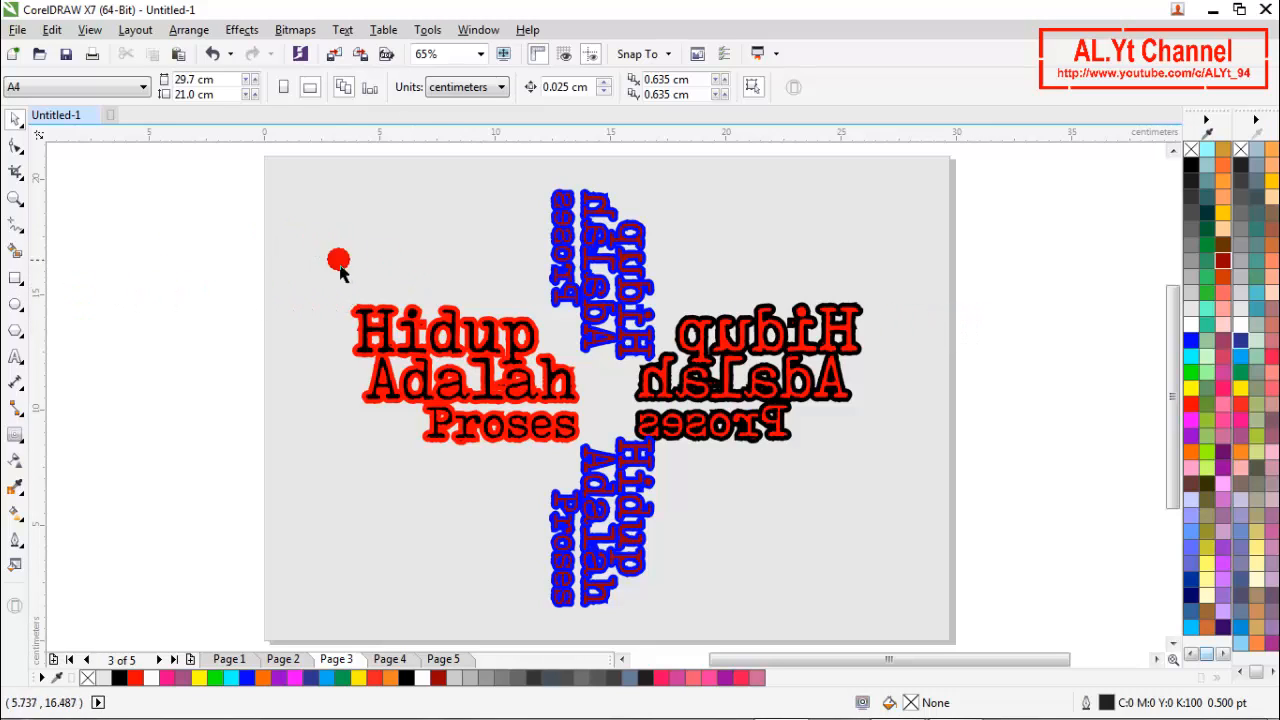
pyautogui.click(15, 435)
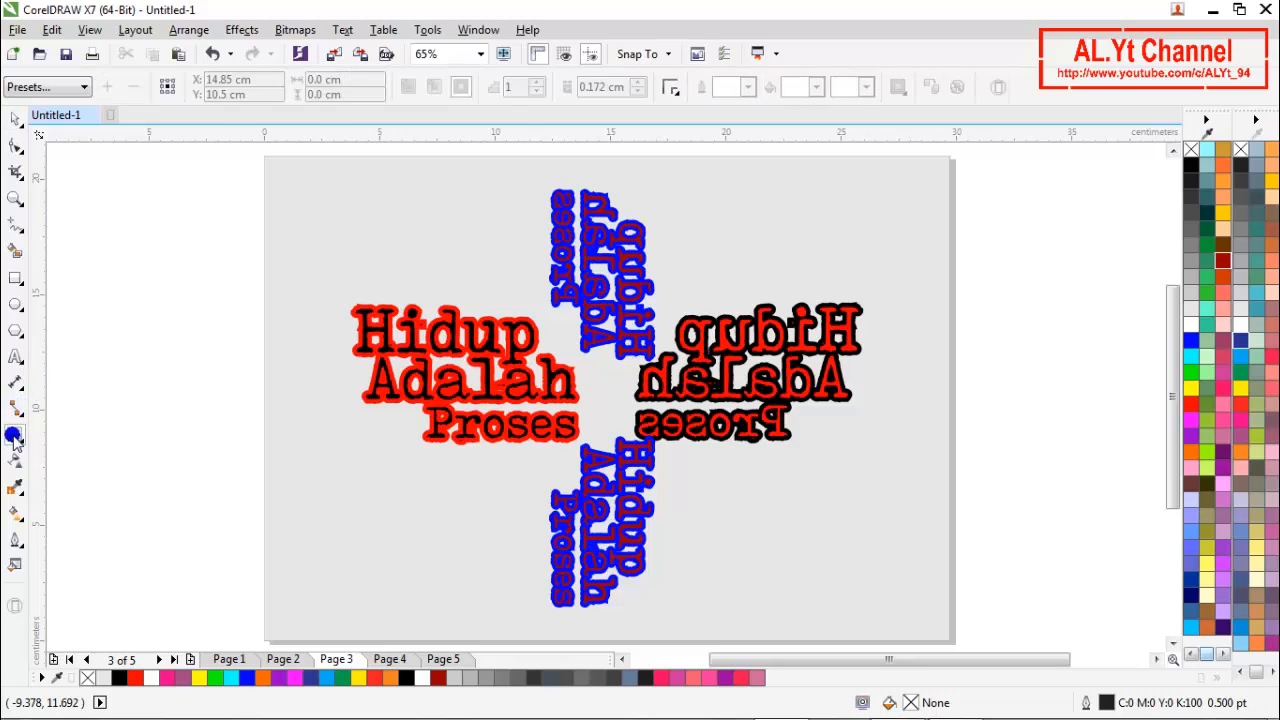
pyautogui.click(15, 119)
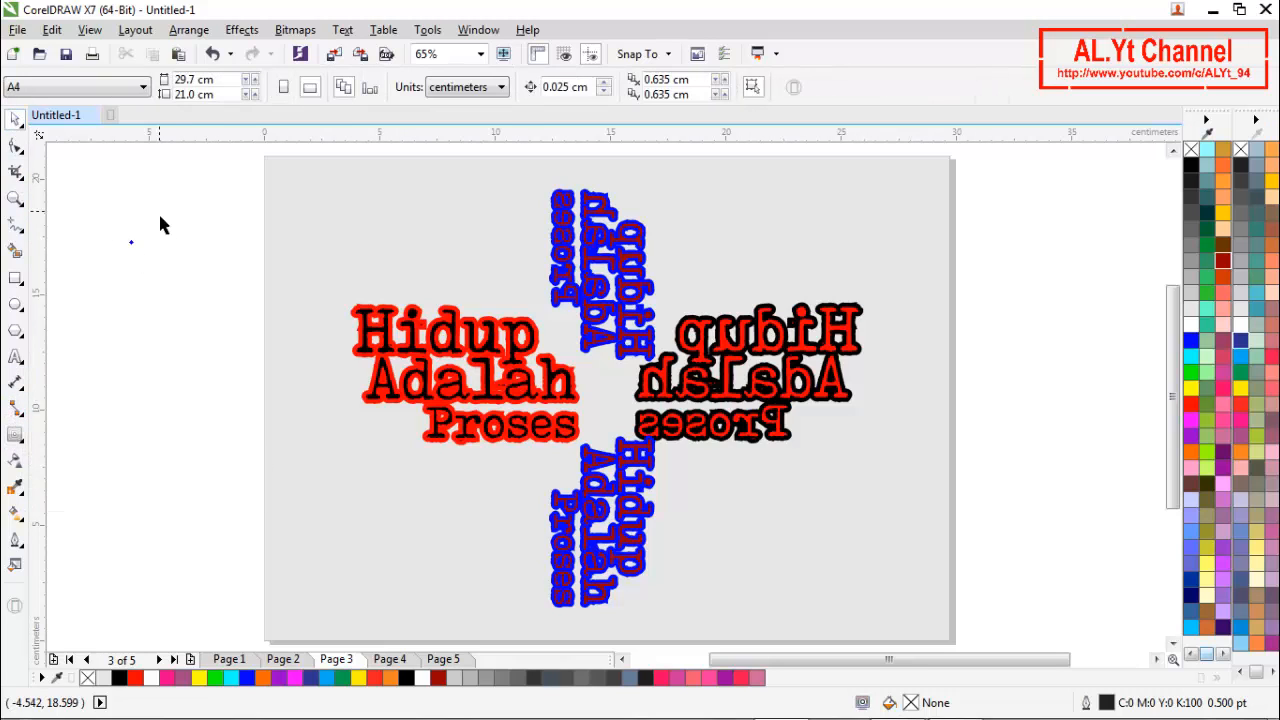